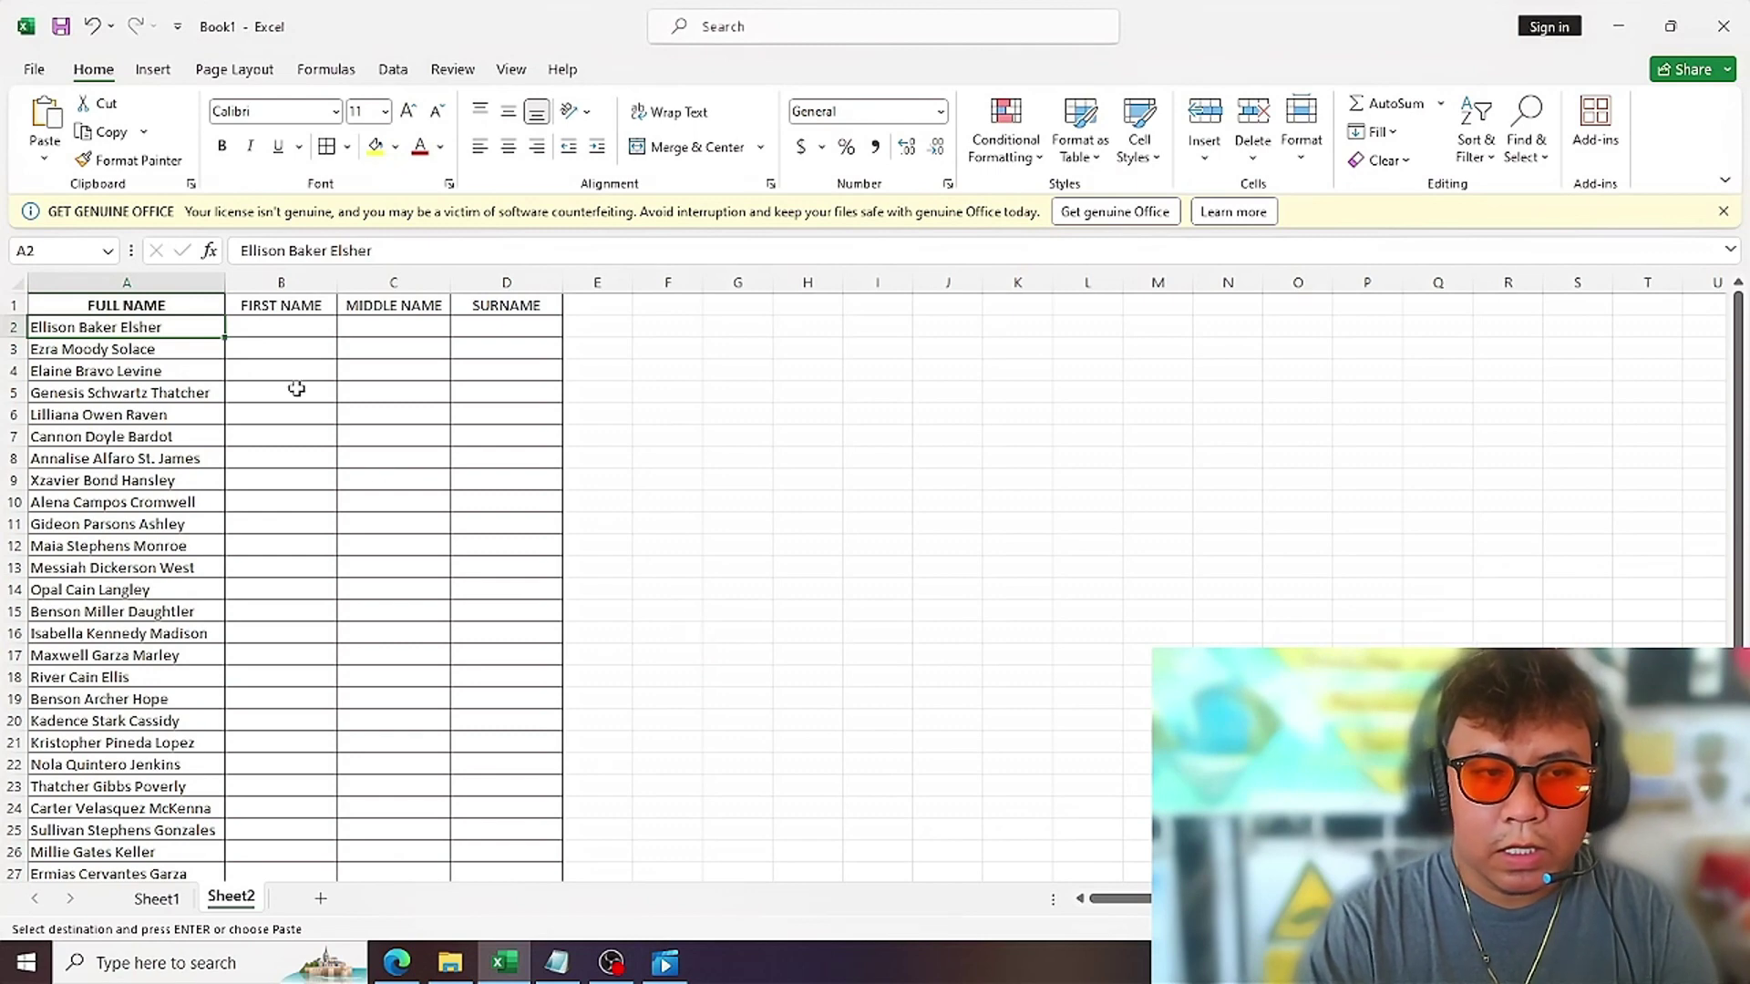
- Examine the FULL NAME list and the empty FIRST NAME, MIDDLE NAME and SURNAME columns on Sheet2
click(306, 309)
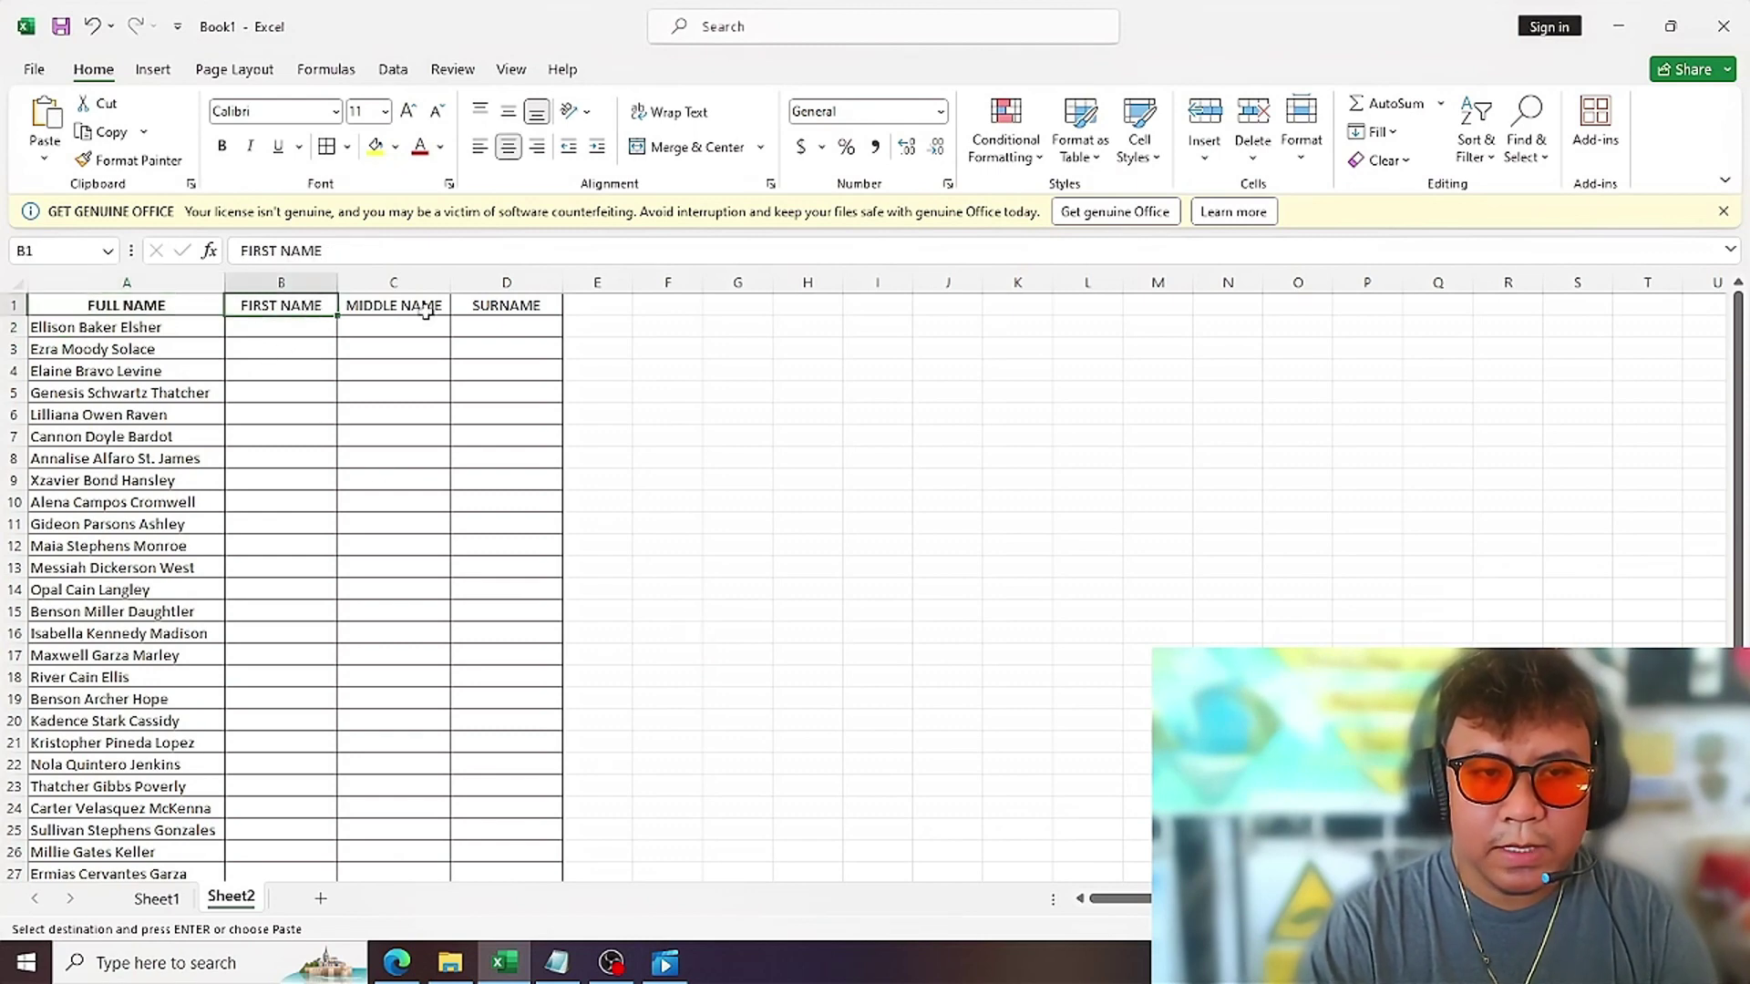
click(426, 311)
click(486, 306)
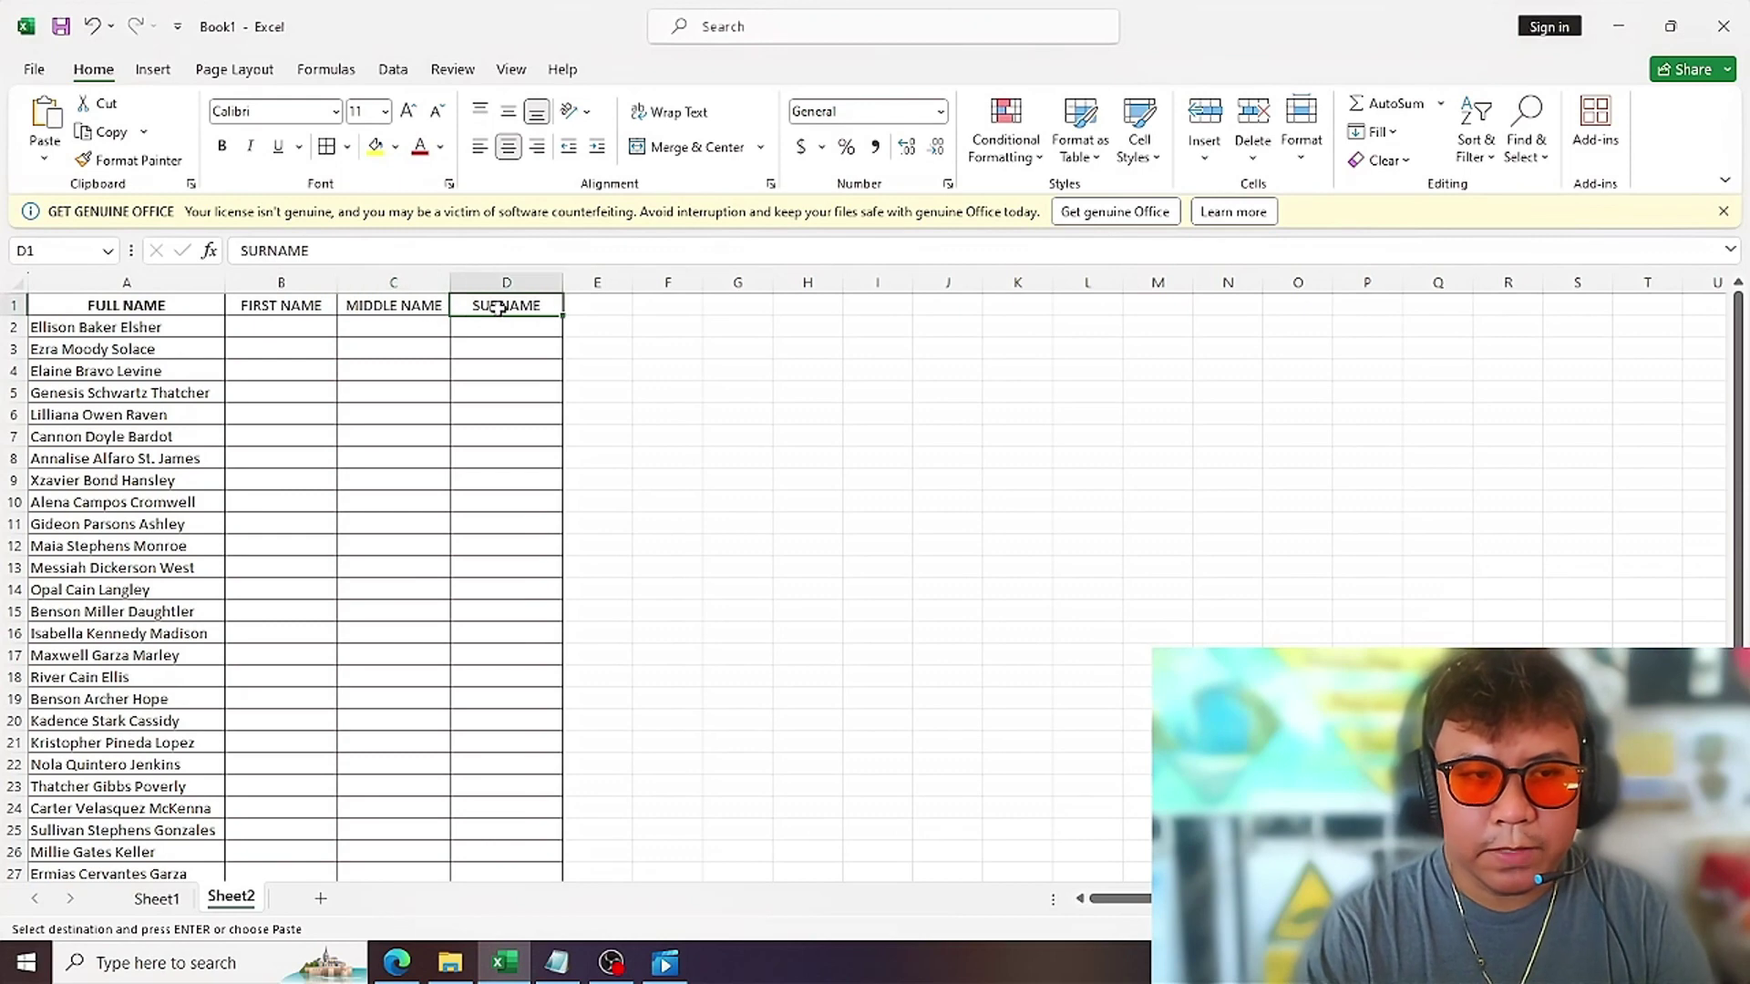
click(141, 282)
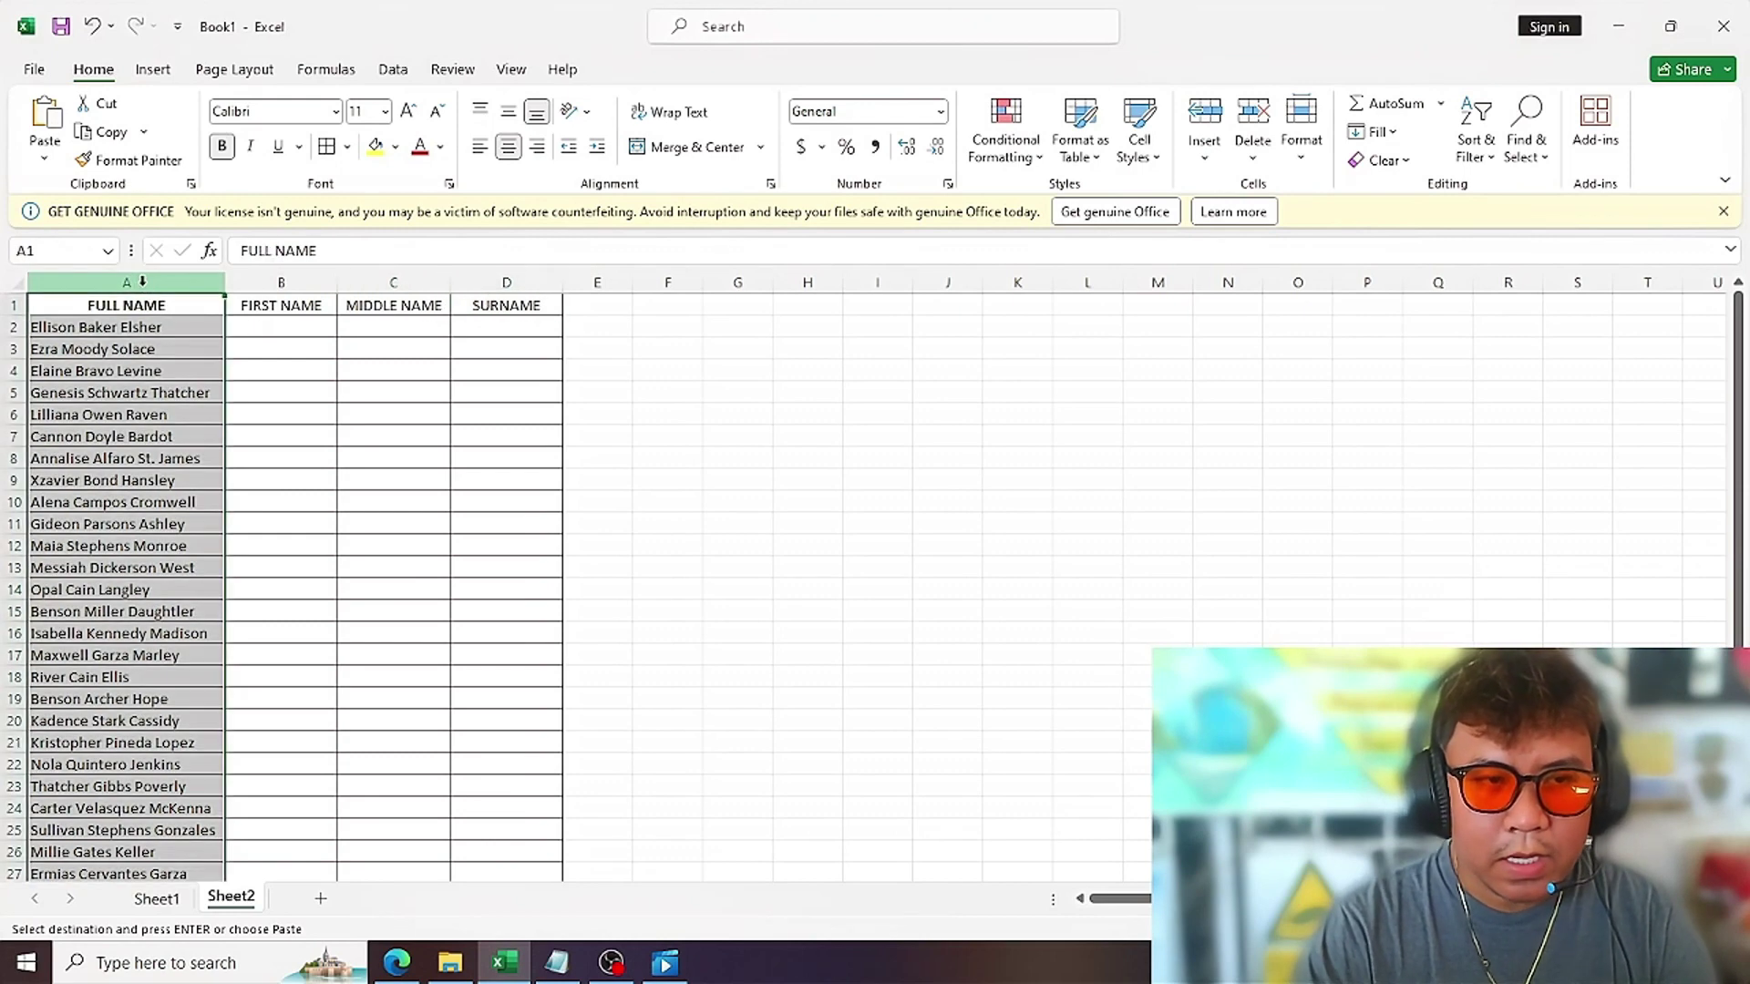
click(132, 326)
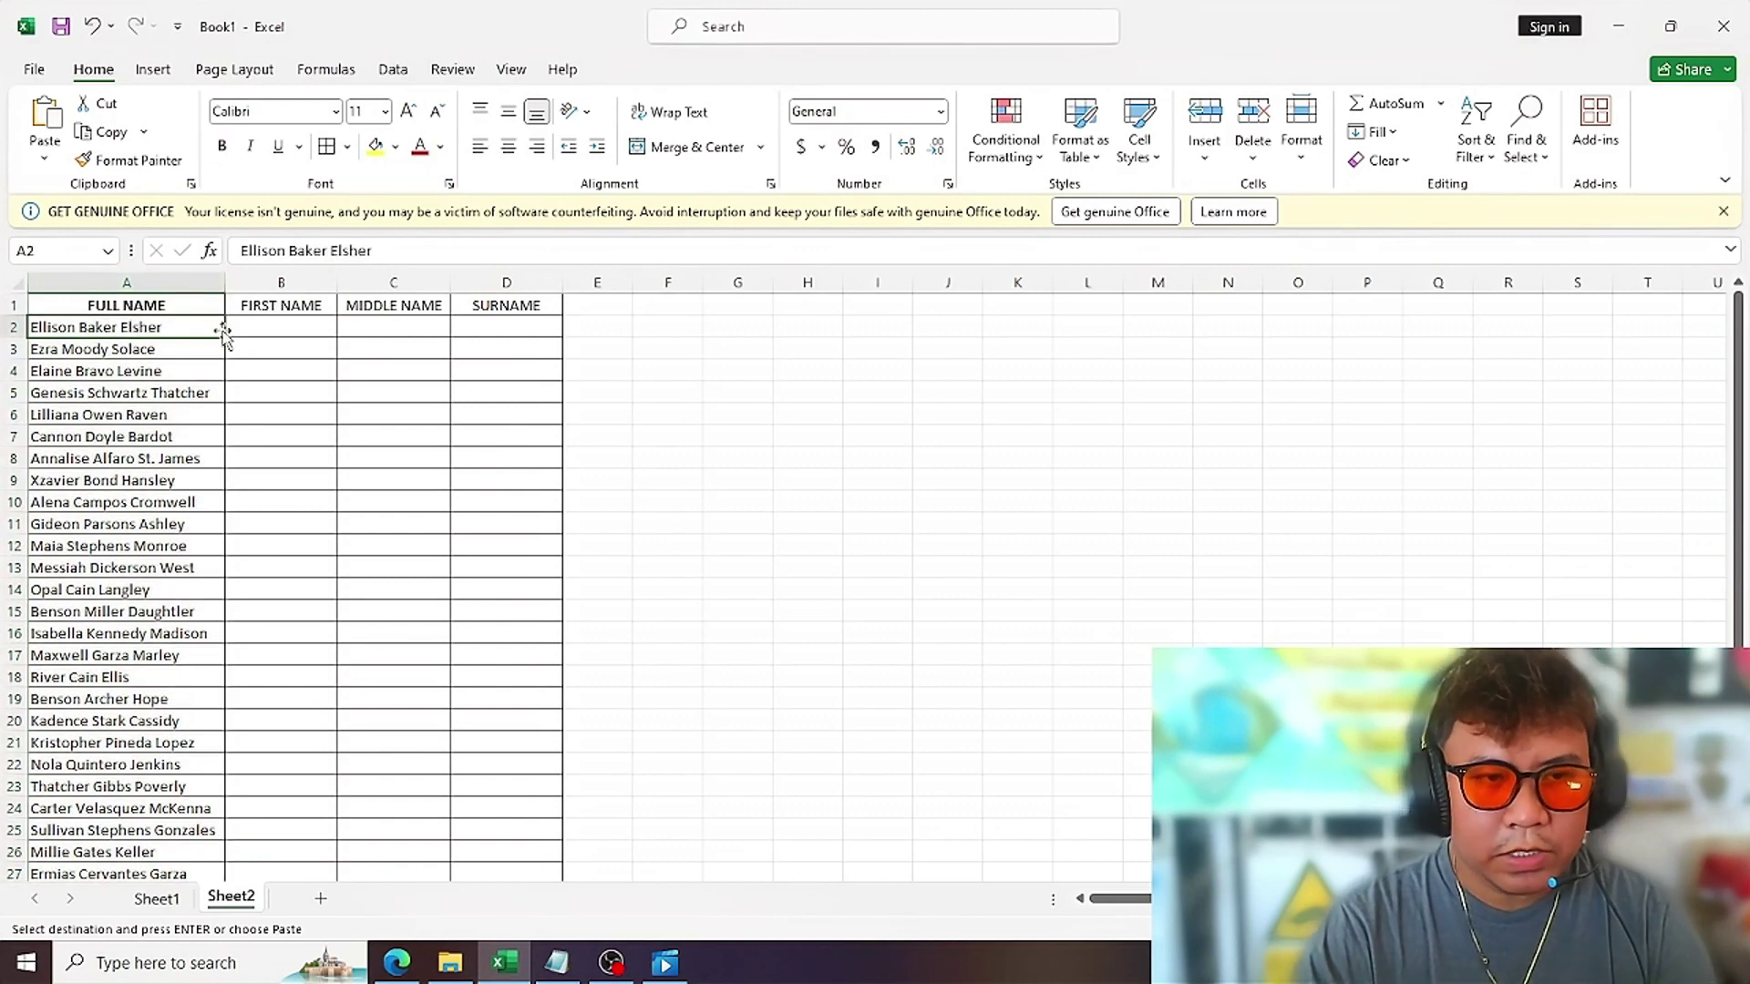
click(292, 328)
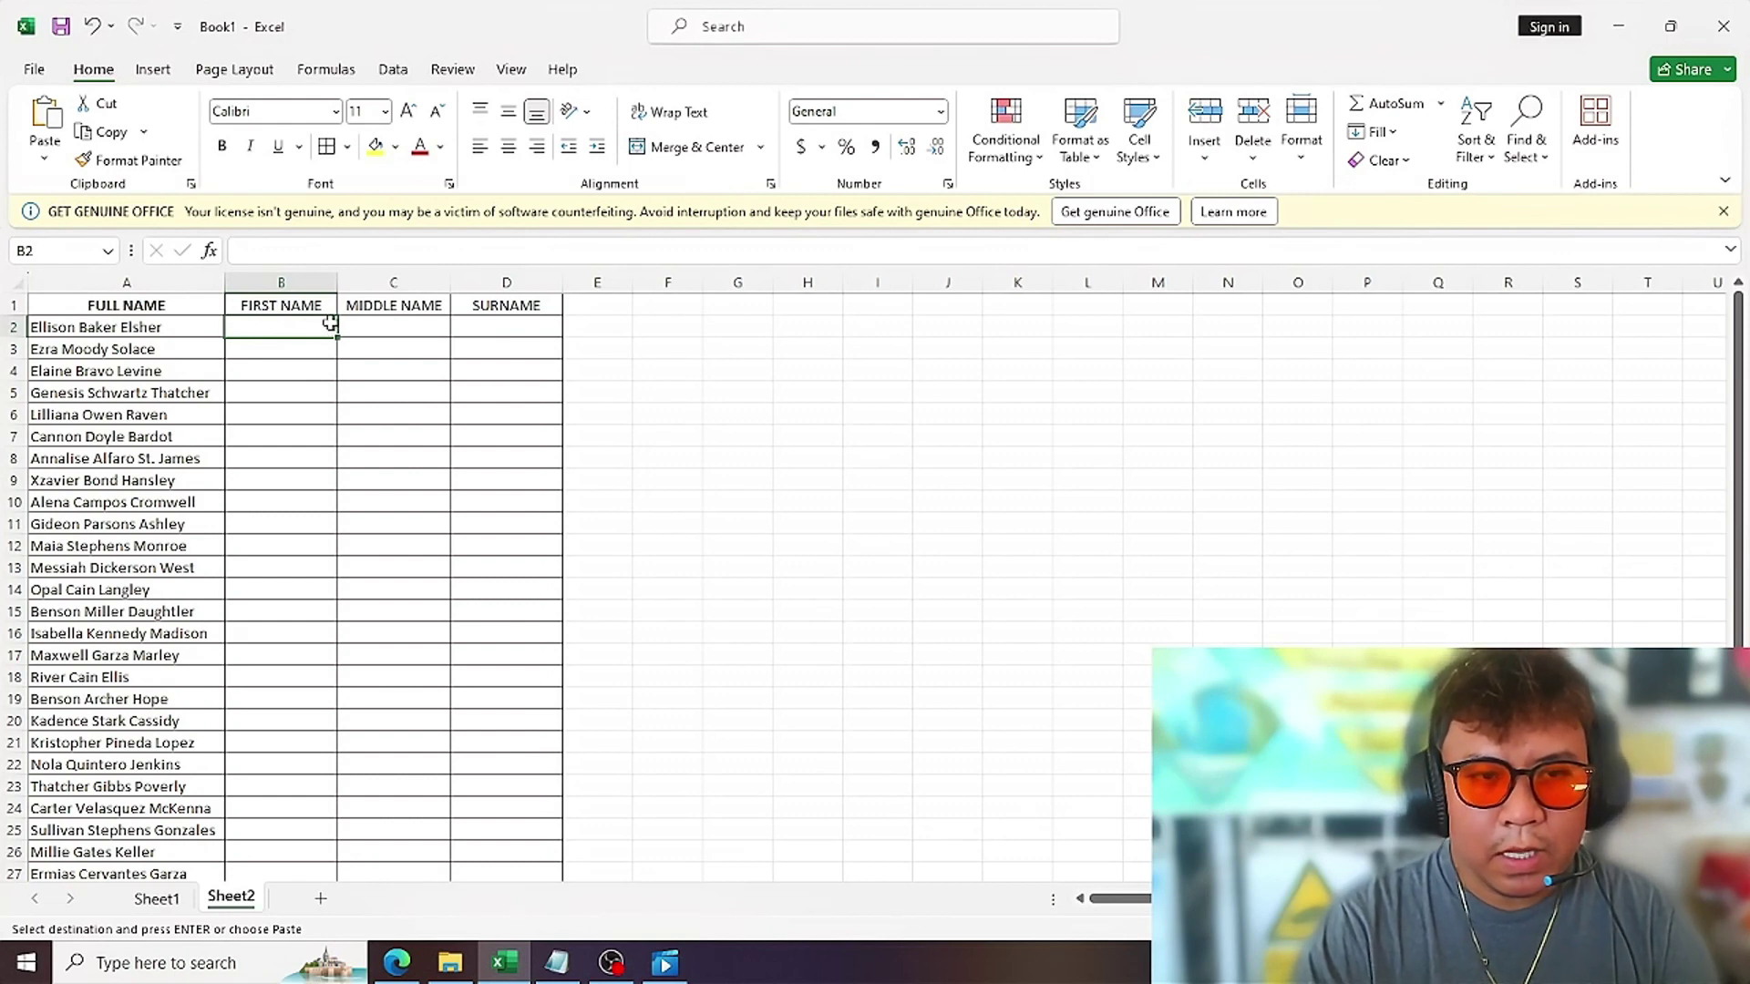
click(391, 282)
click(383, 325)
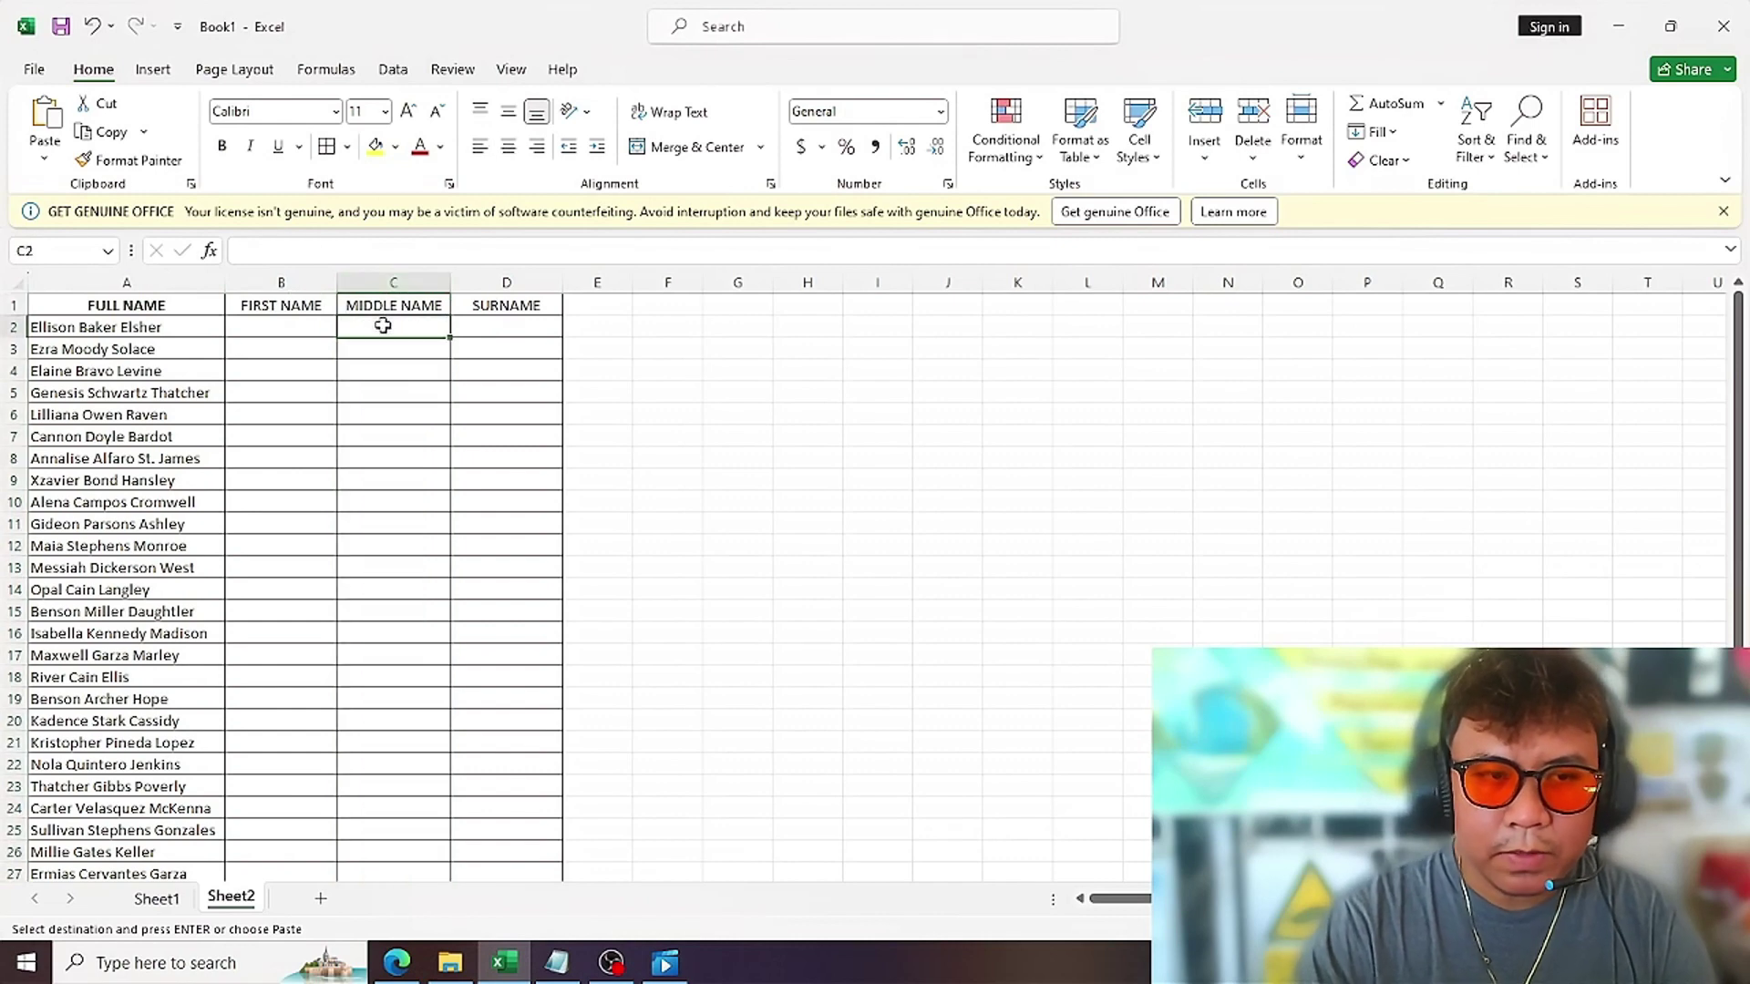
click(504, 325)
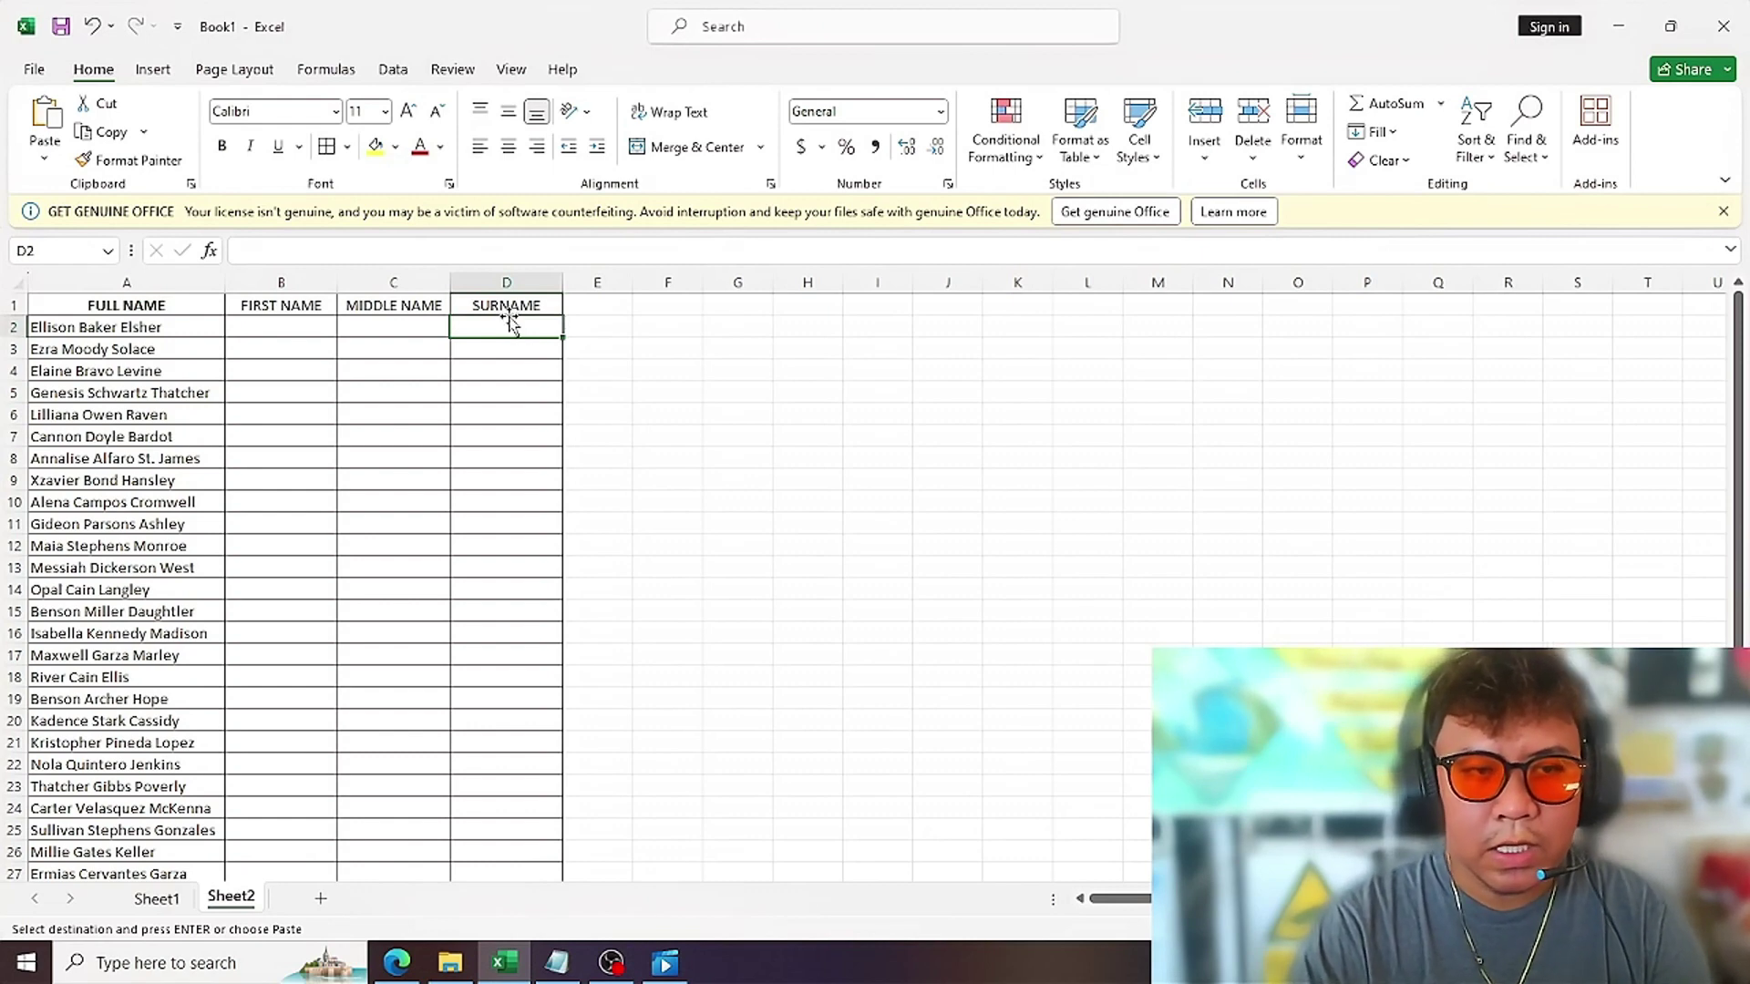
- Enter the first name of the person in row 2 into cell B2 as the pattern for the FIRST NAME column
click(308, 336)
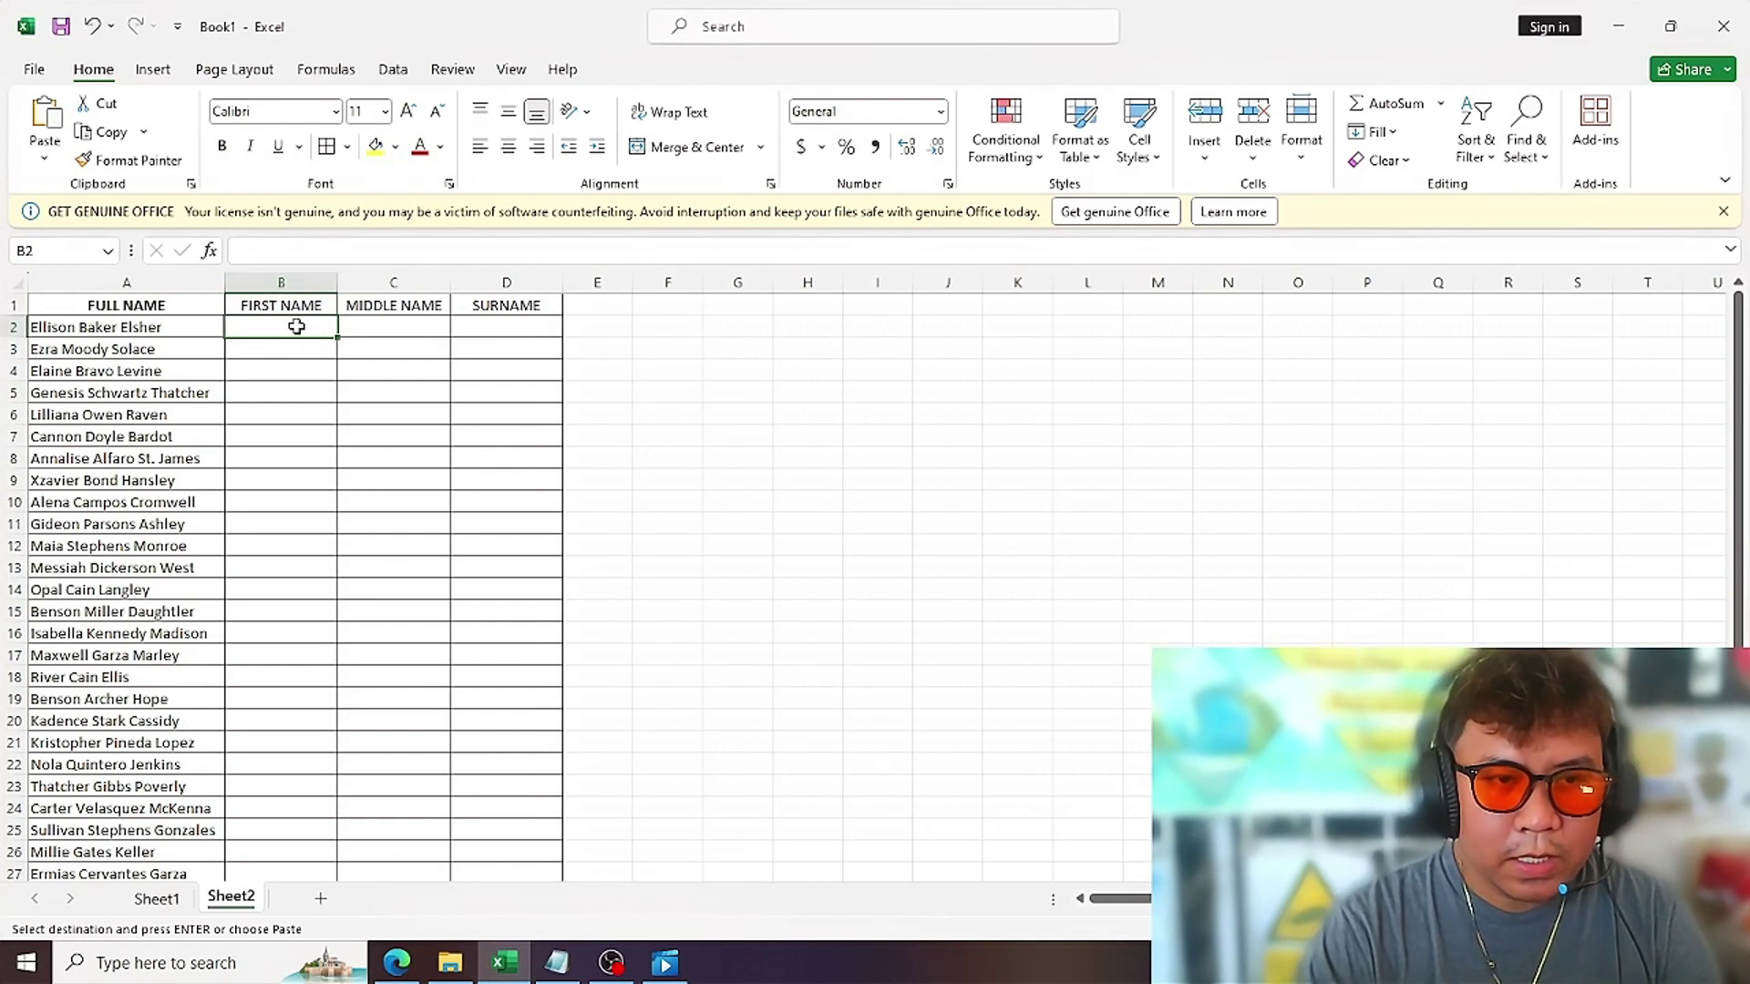
click(302, 346)
click(302, 332)
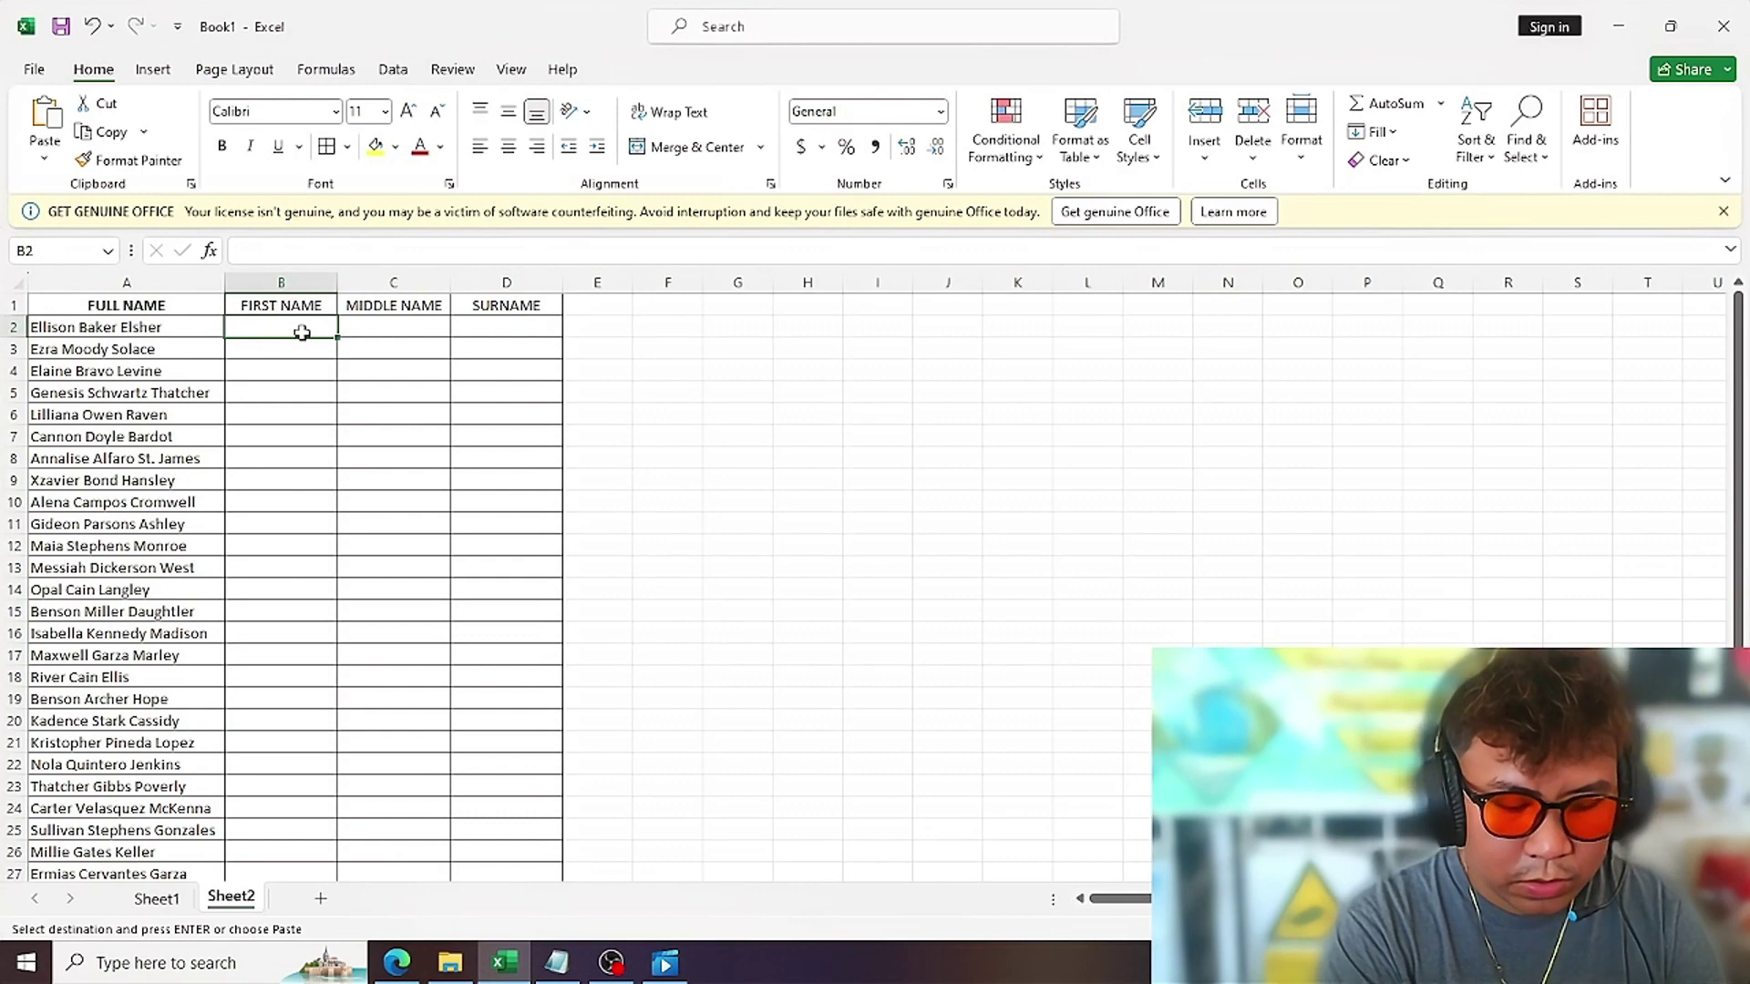
text(Ells)
key(BackSpace)
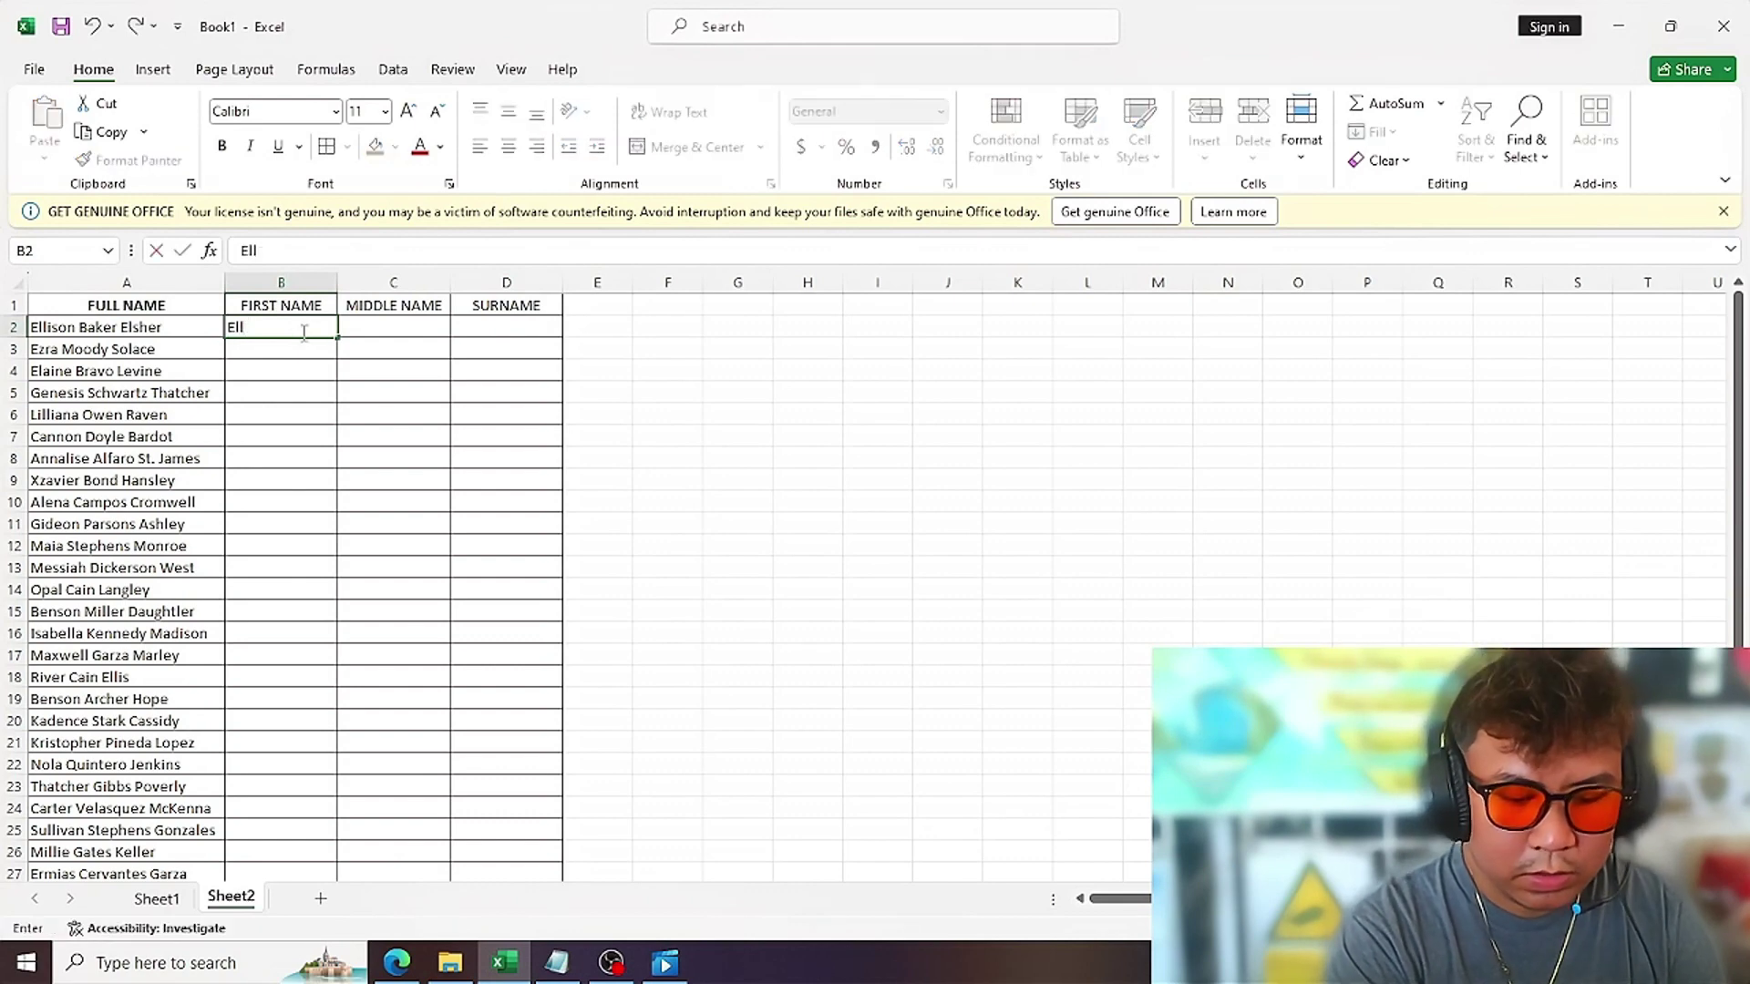
text(ison)
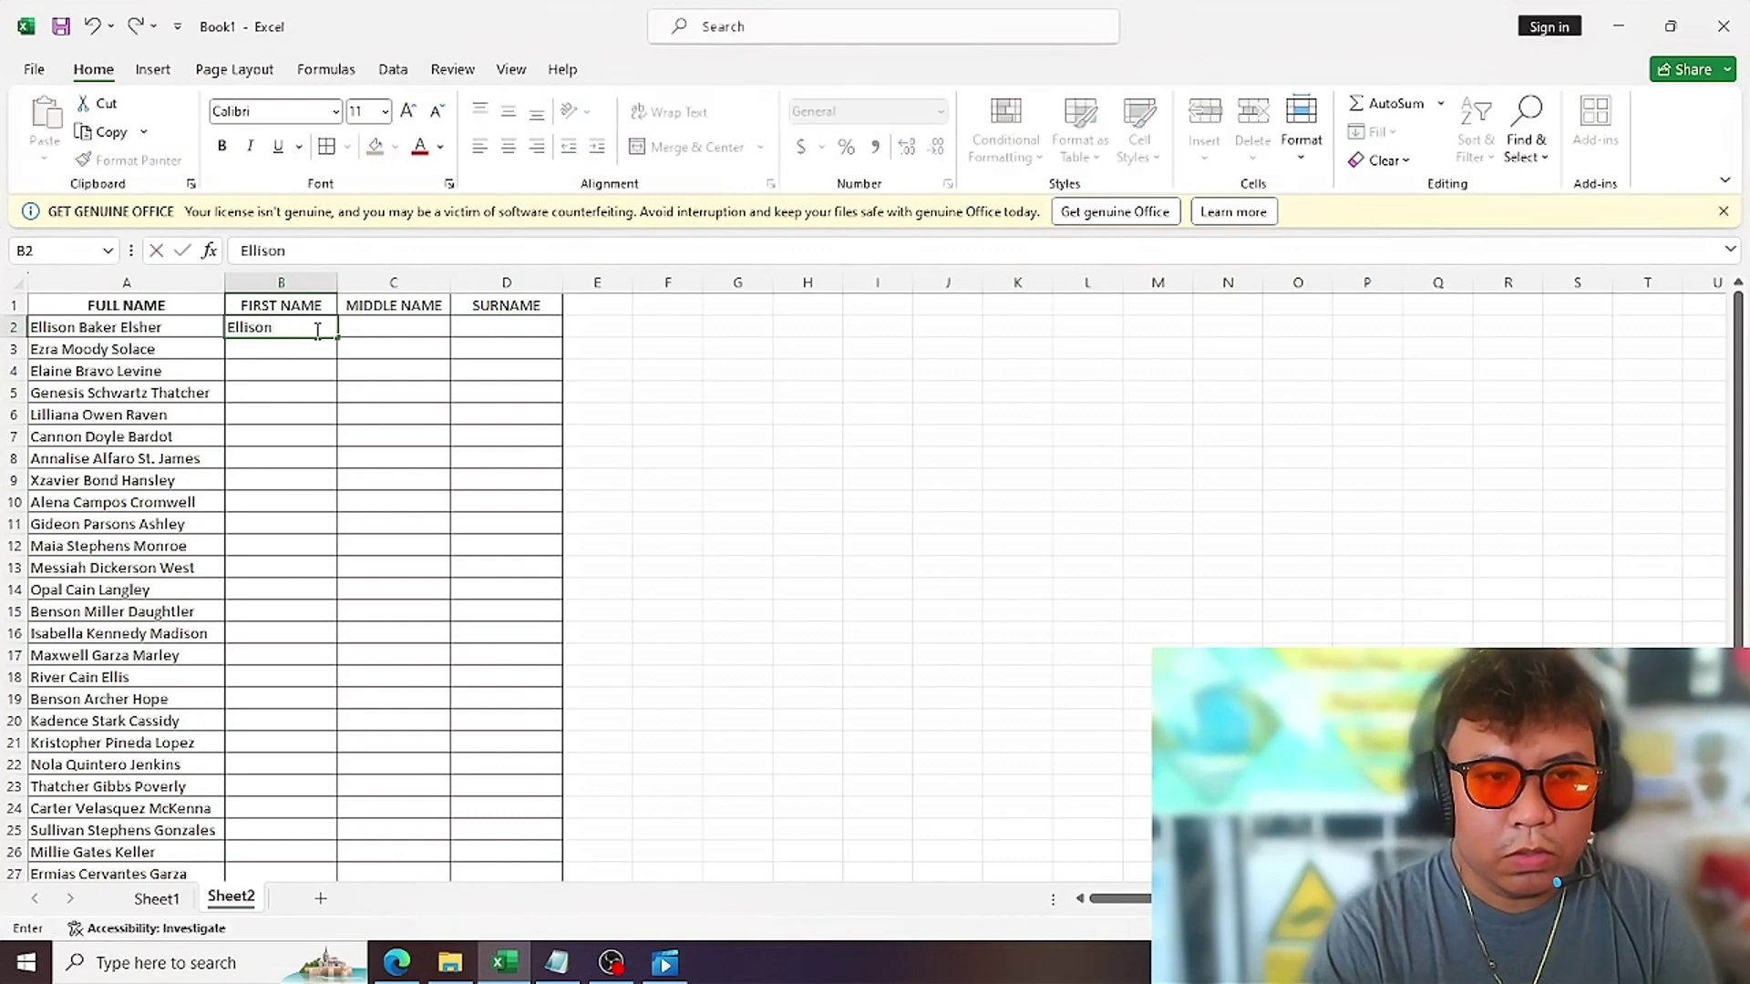
- Enter the same person's middle name in C2 and surname in D2, matching the full name in A2
click(376, 330)
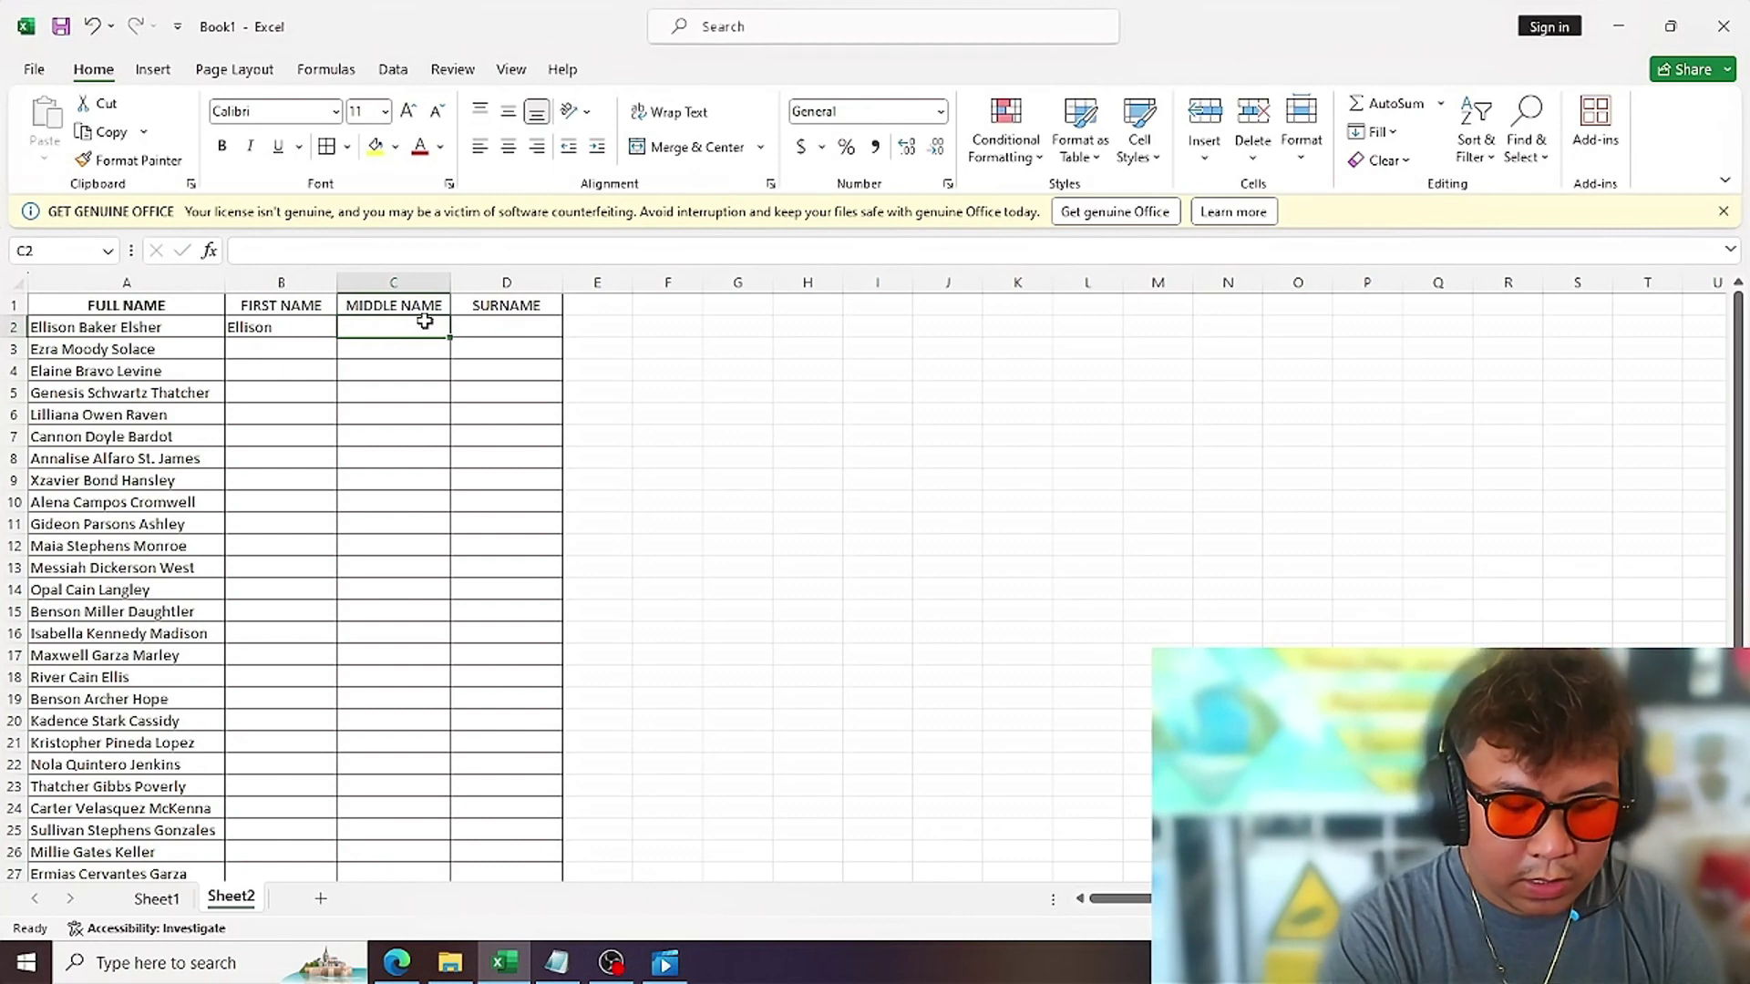
text(Baker)
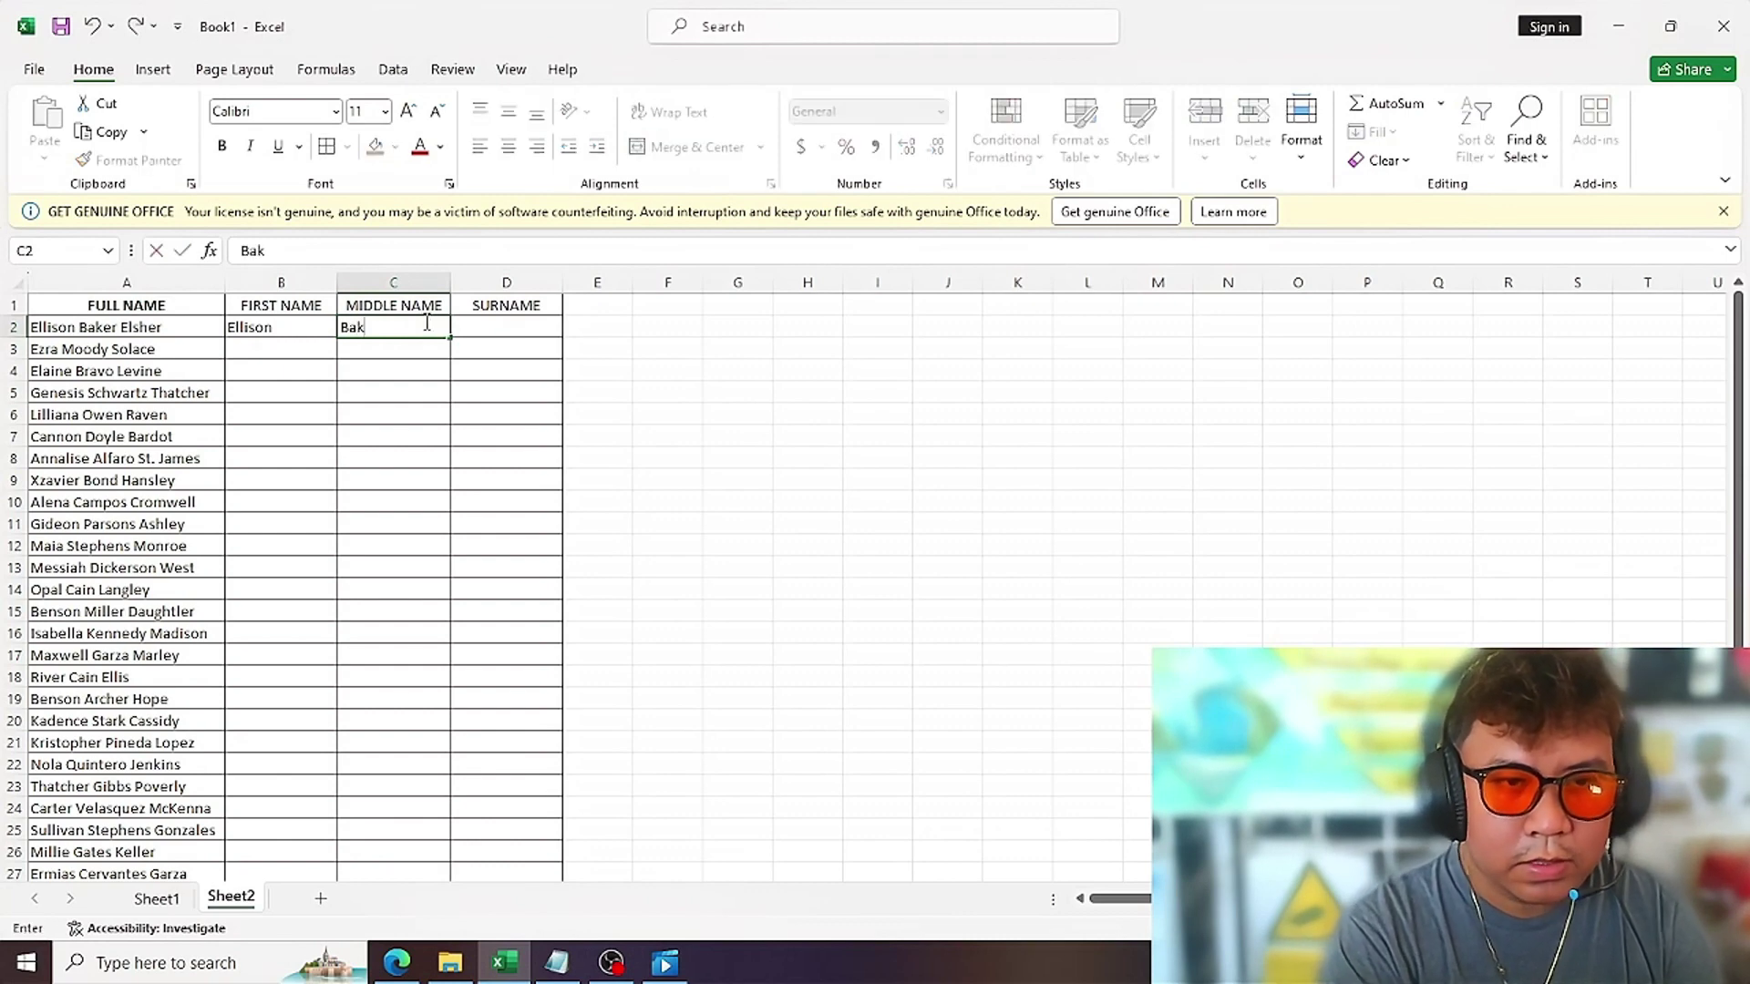
click(513, 325)
text(El)
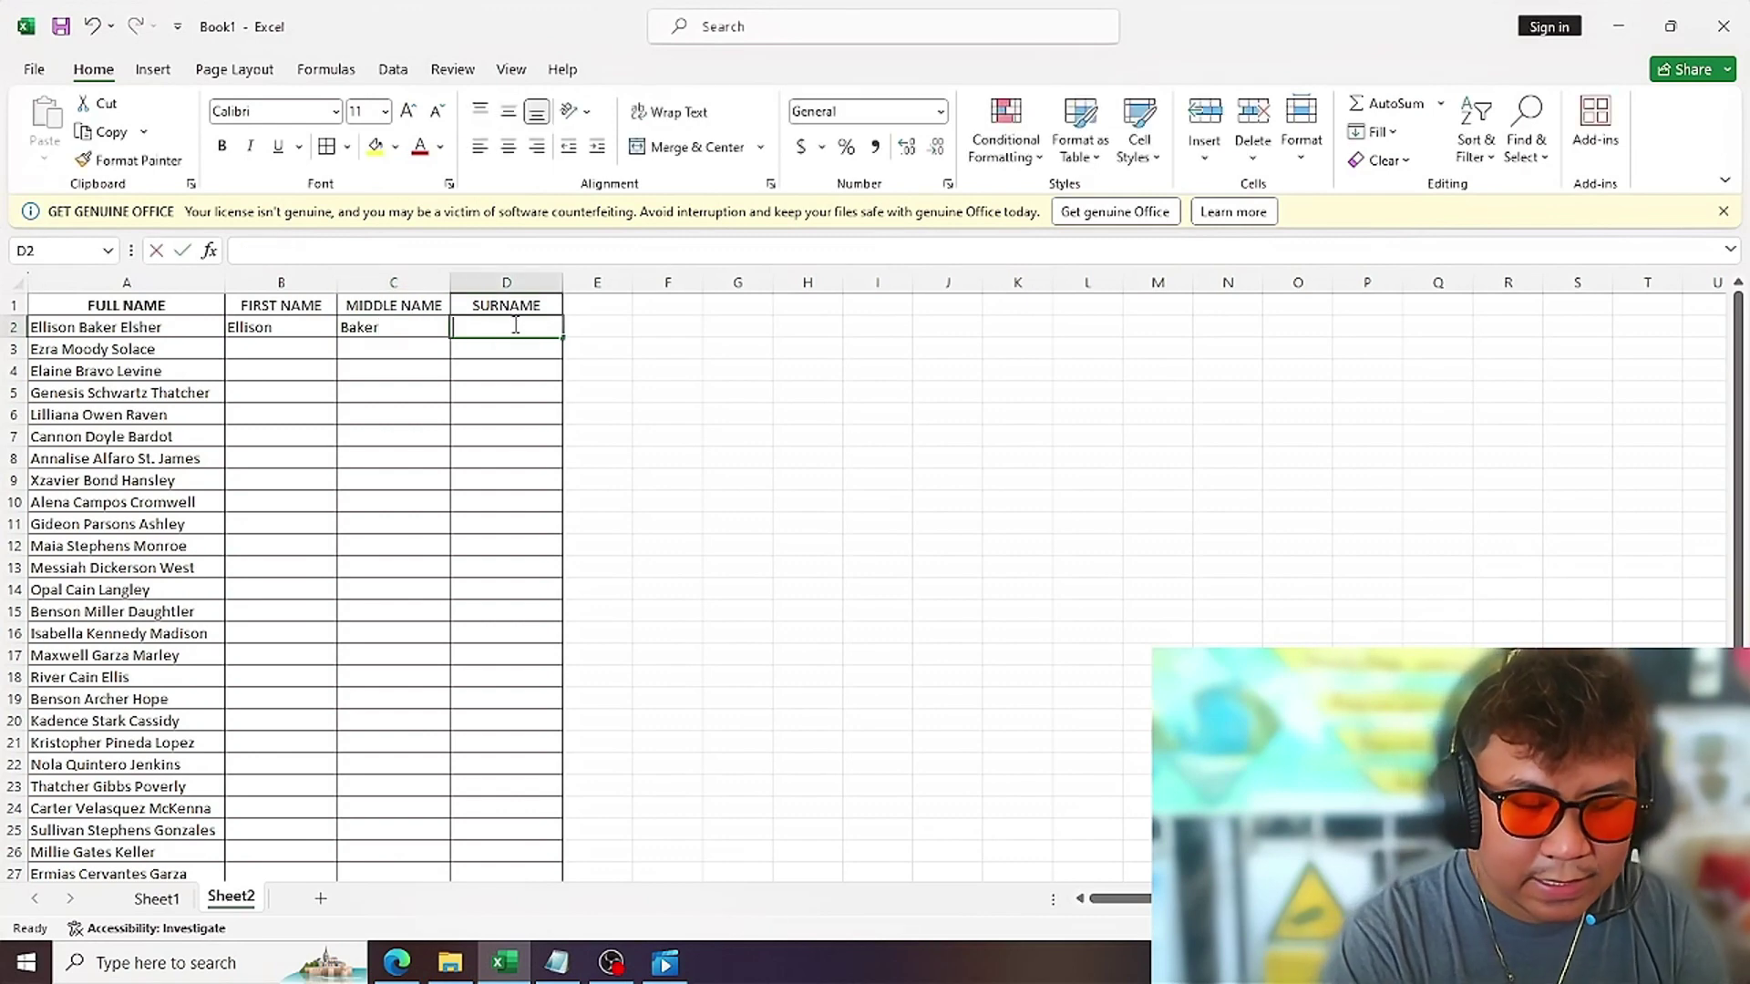
text(sher)
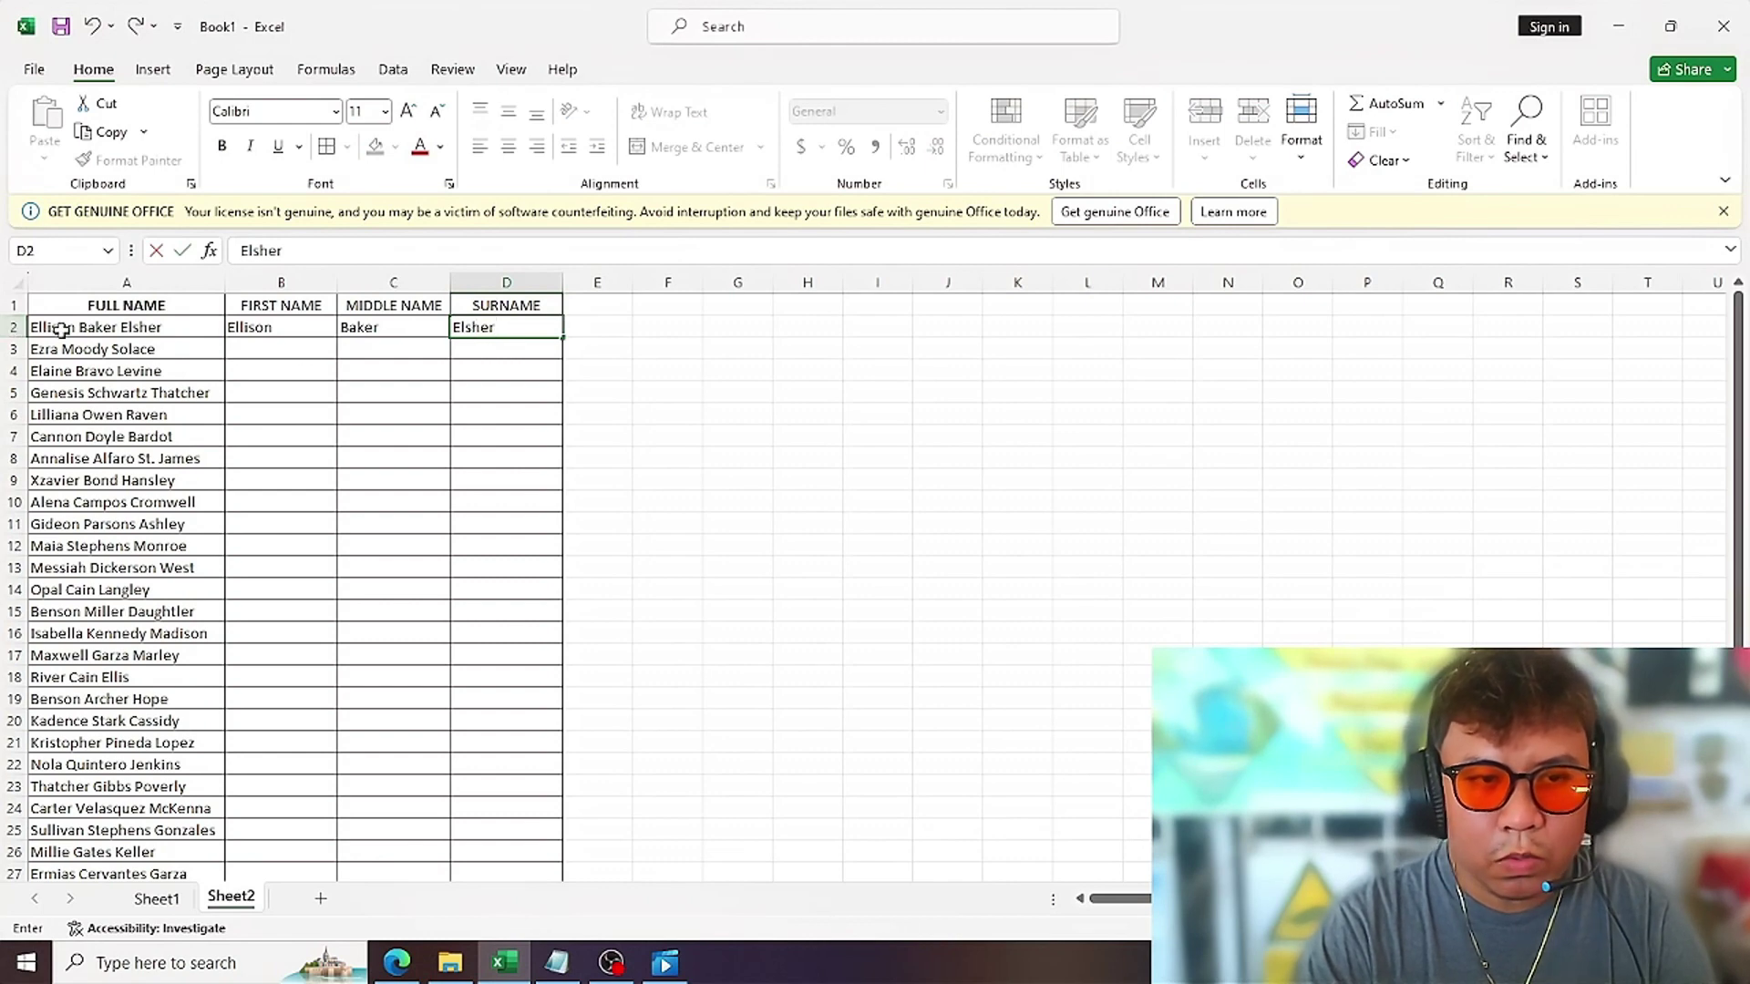
- Flash Fill the FIRST NAME column from cell B3 and check the filled first names against the full names
click(277, 346)
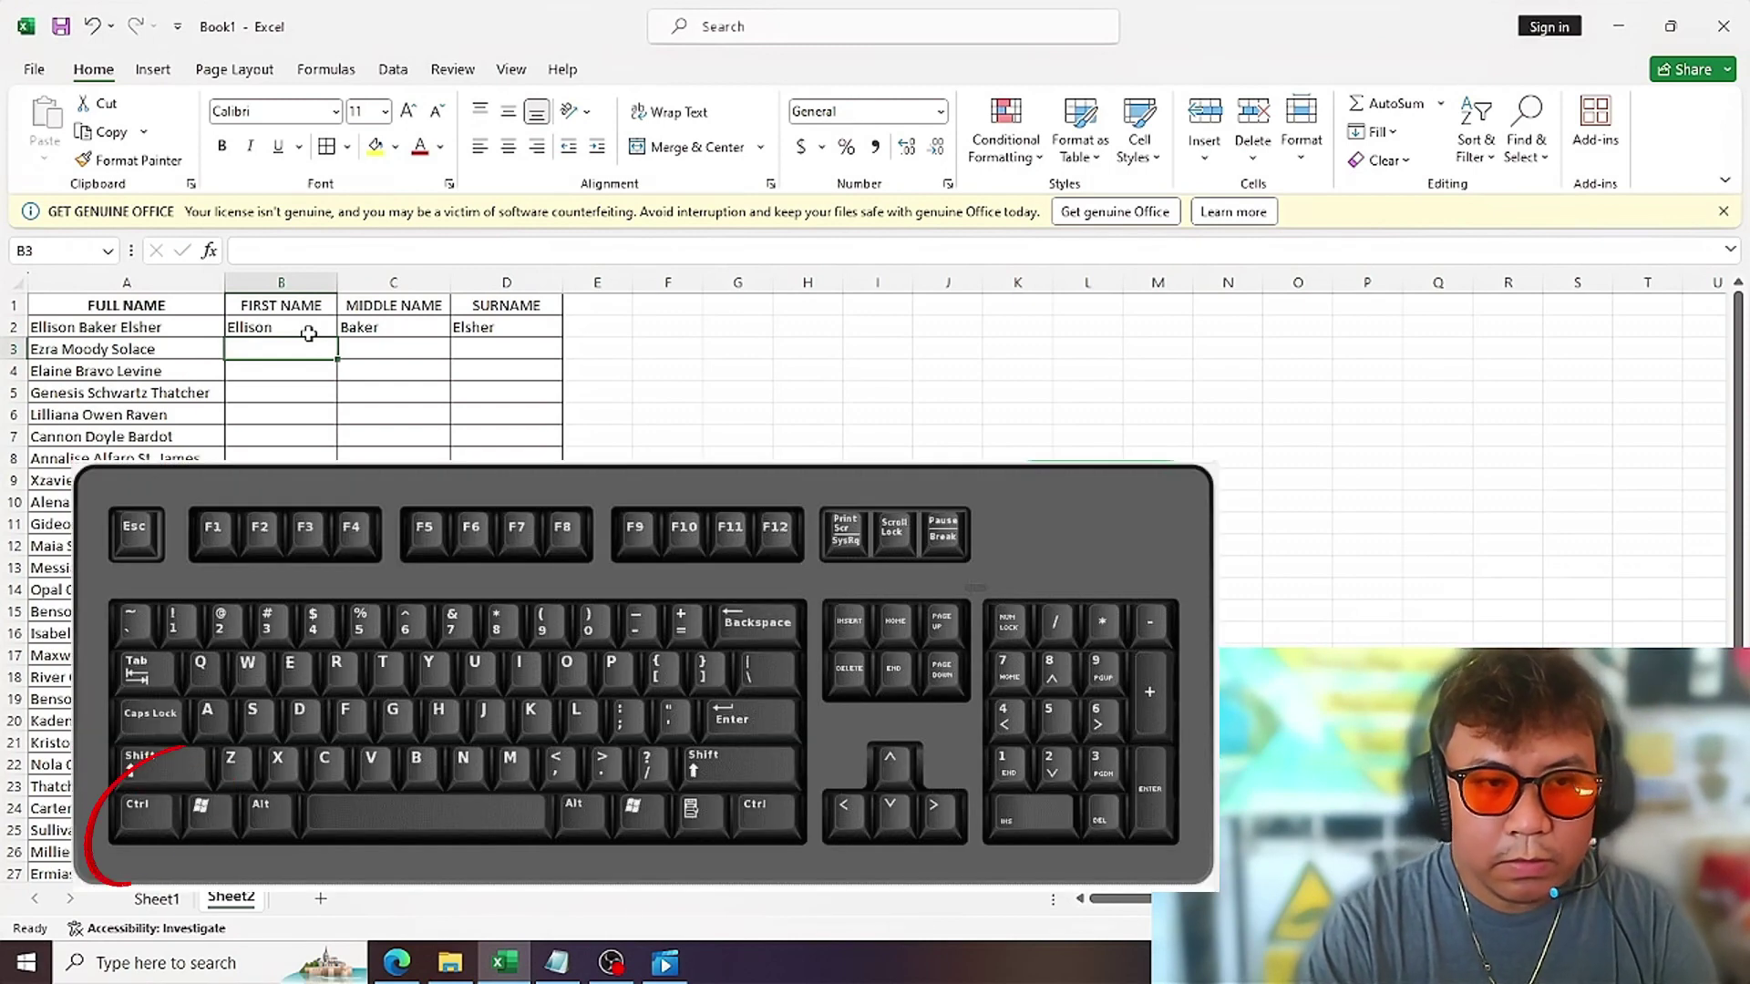
key(ctrl+e)
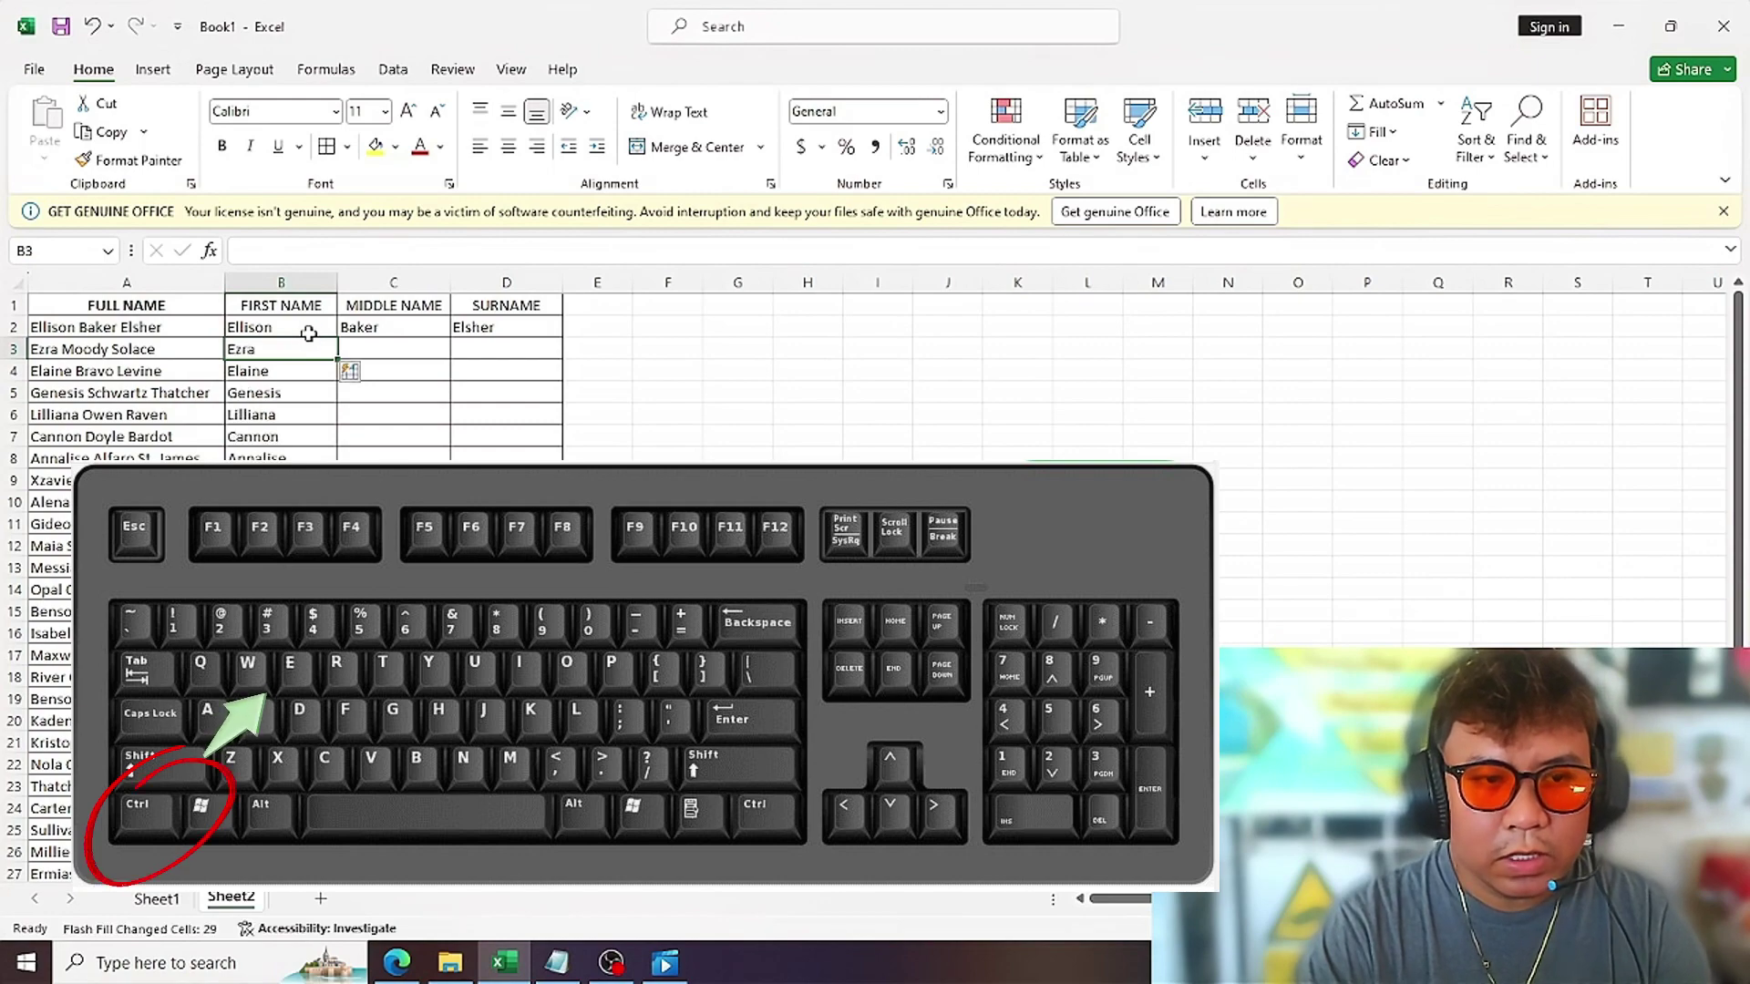
scroll(304, 344, down, 1)
scroll(303, 345, up, 1)
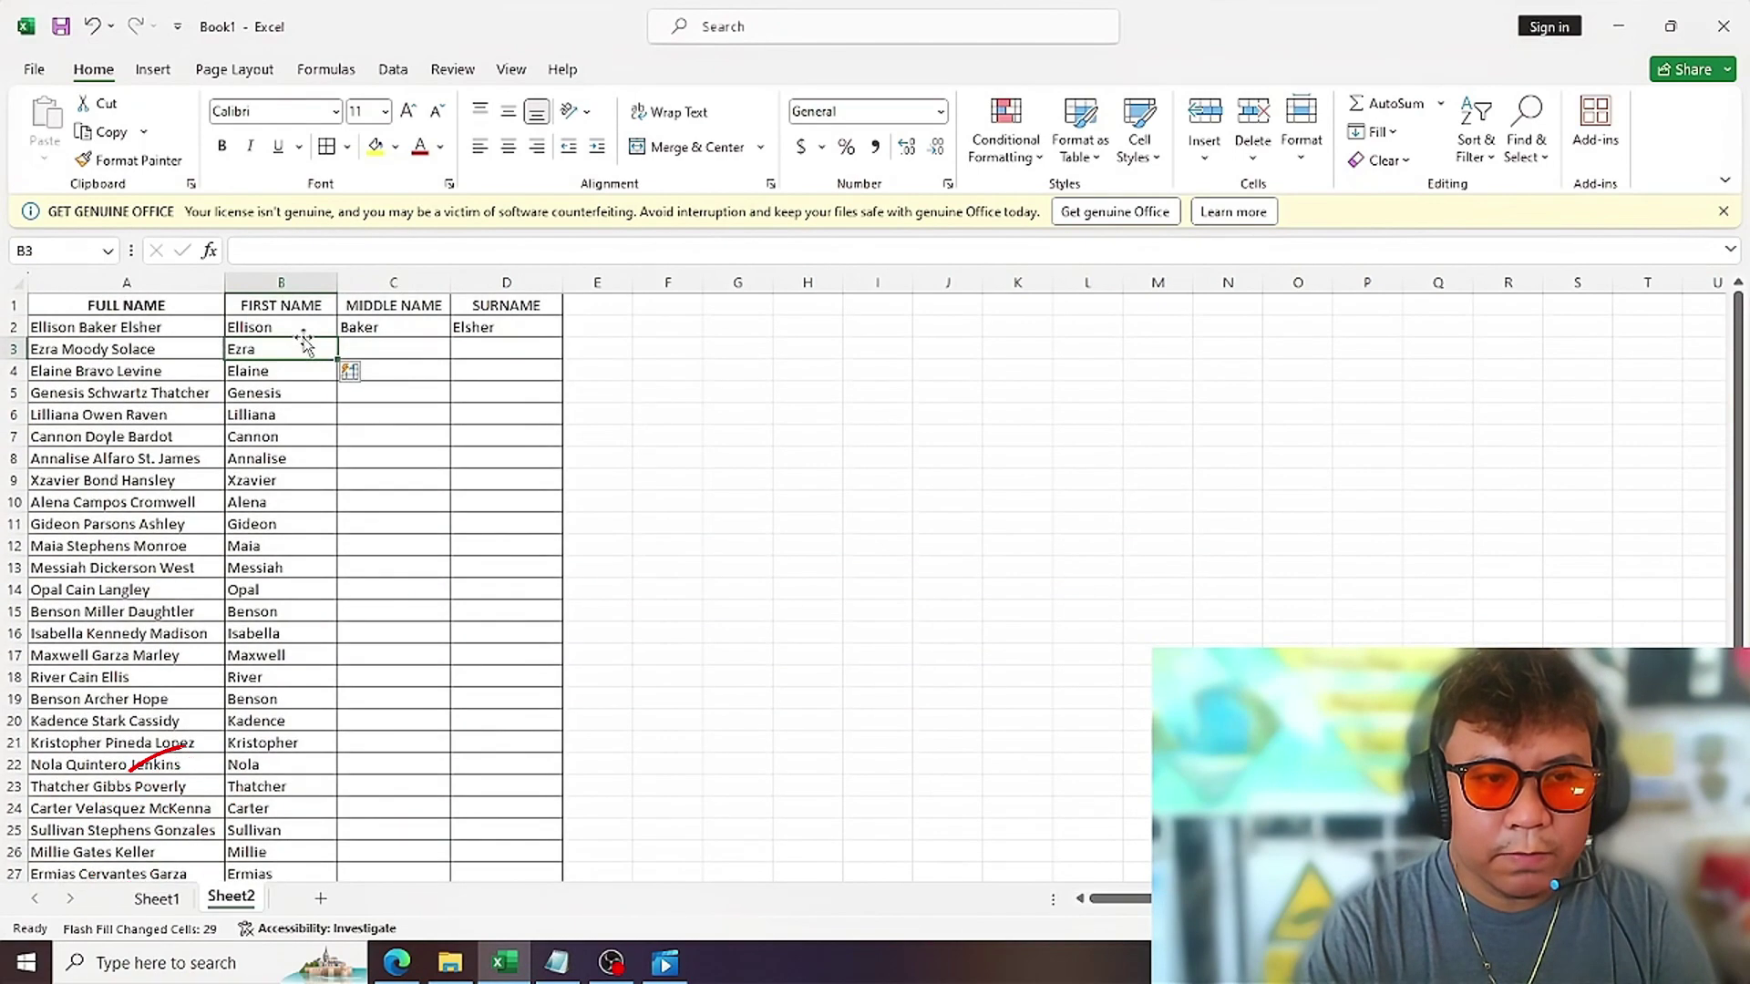
click(302, 331)
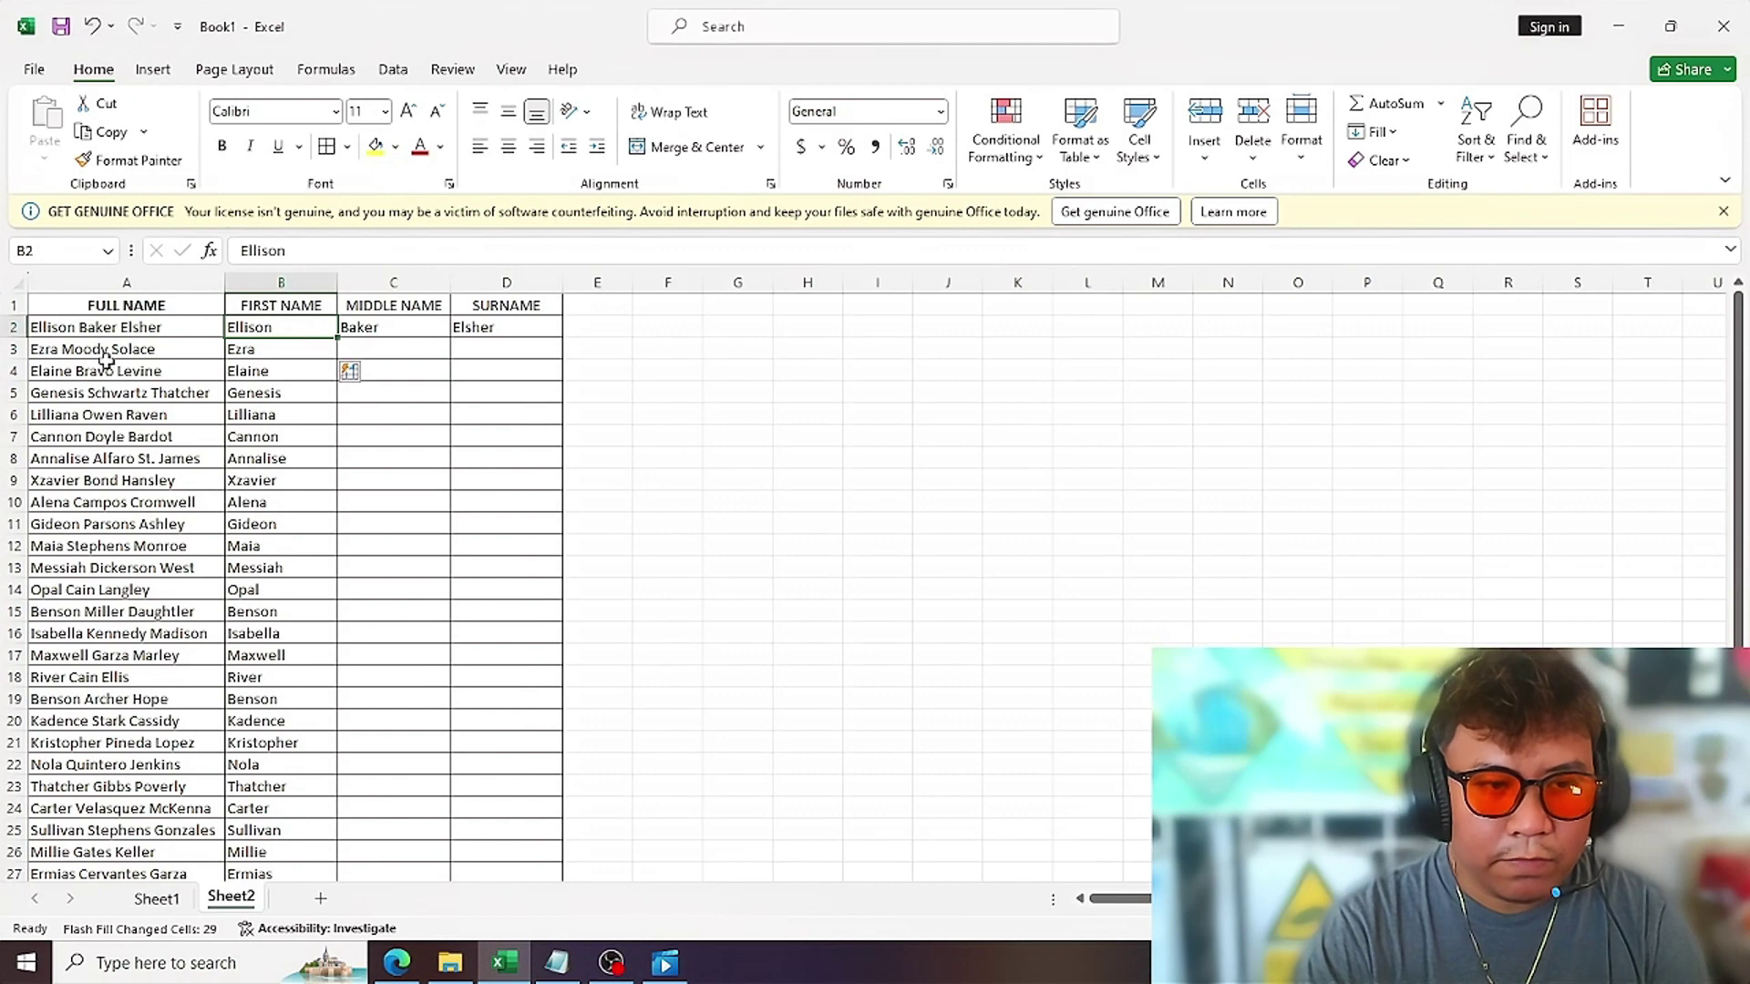
scroll(105, 369, down, 2)
scroll(134, 580, up, 2)
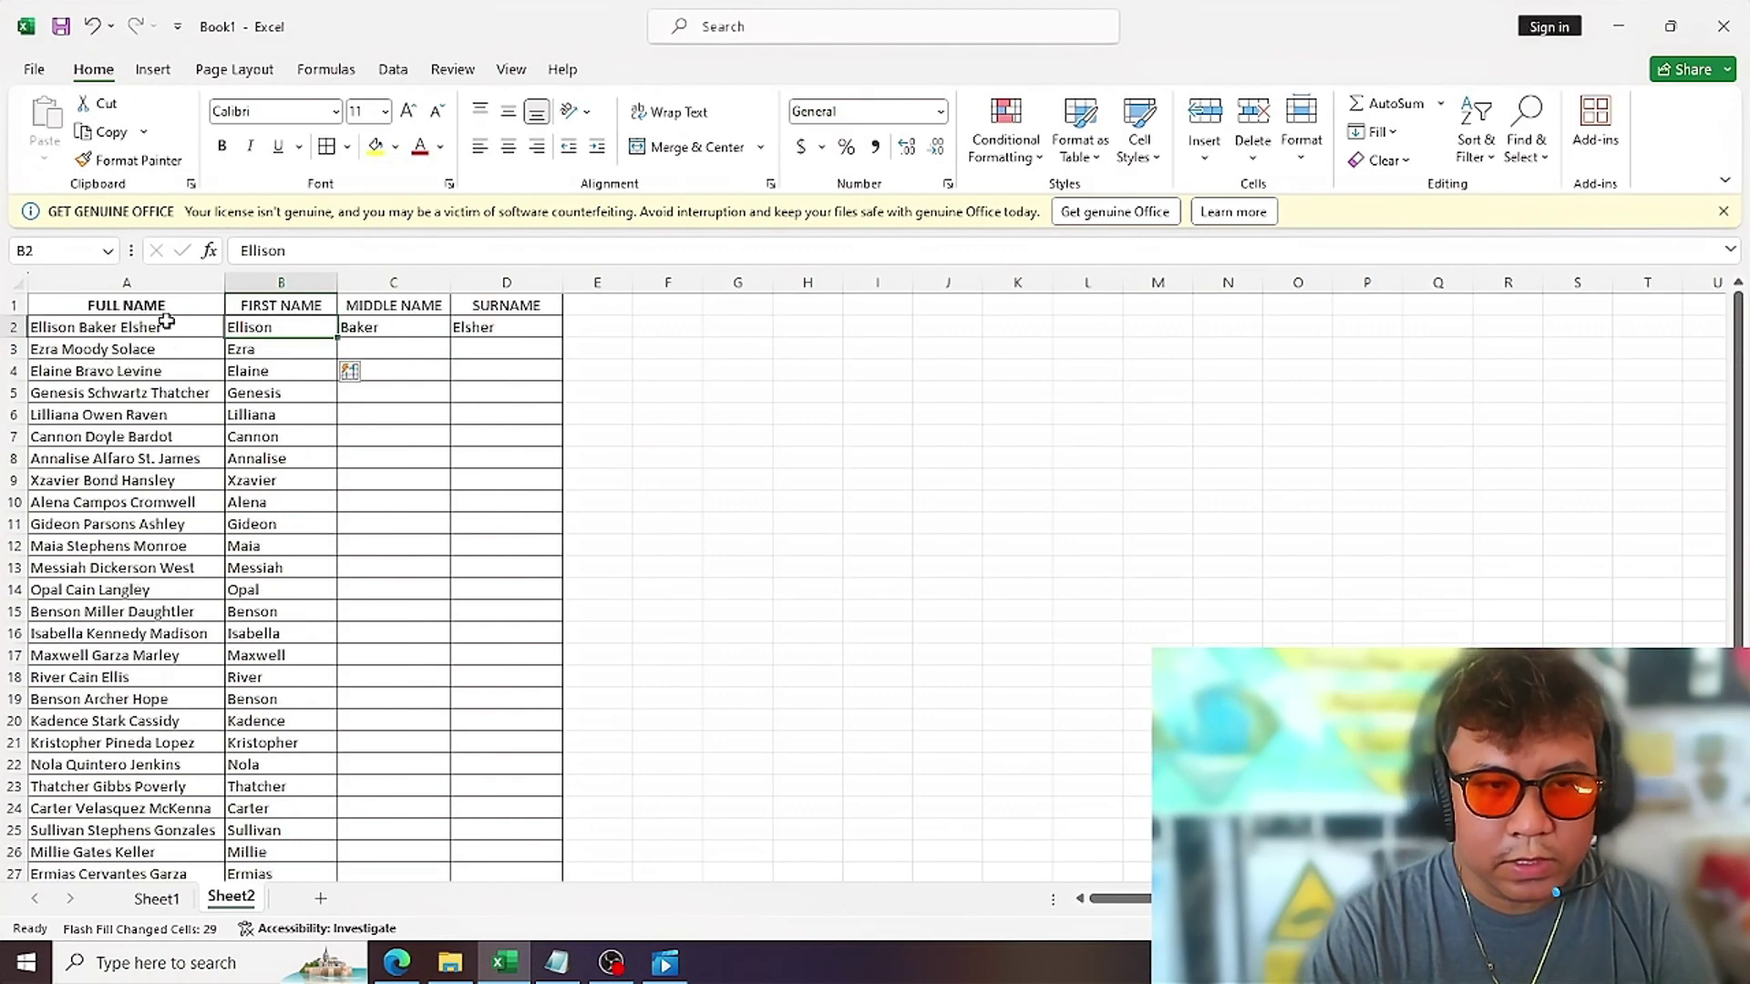
- Flash Fill the MIDDLE NAME column from cell C3 and the SURNAME column from cell D3
click(377, 348)
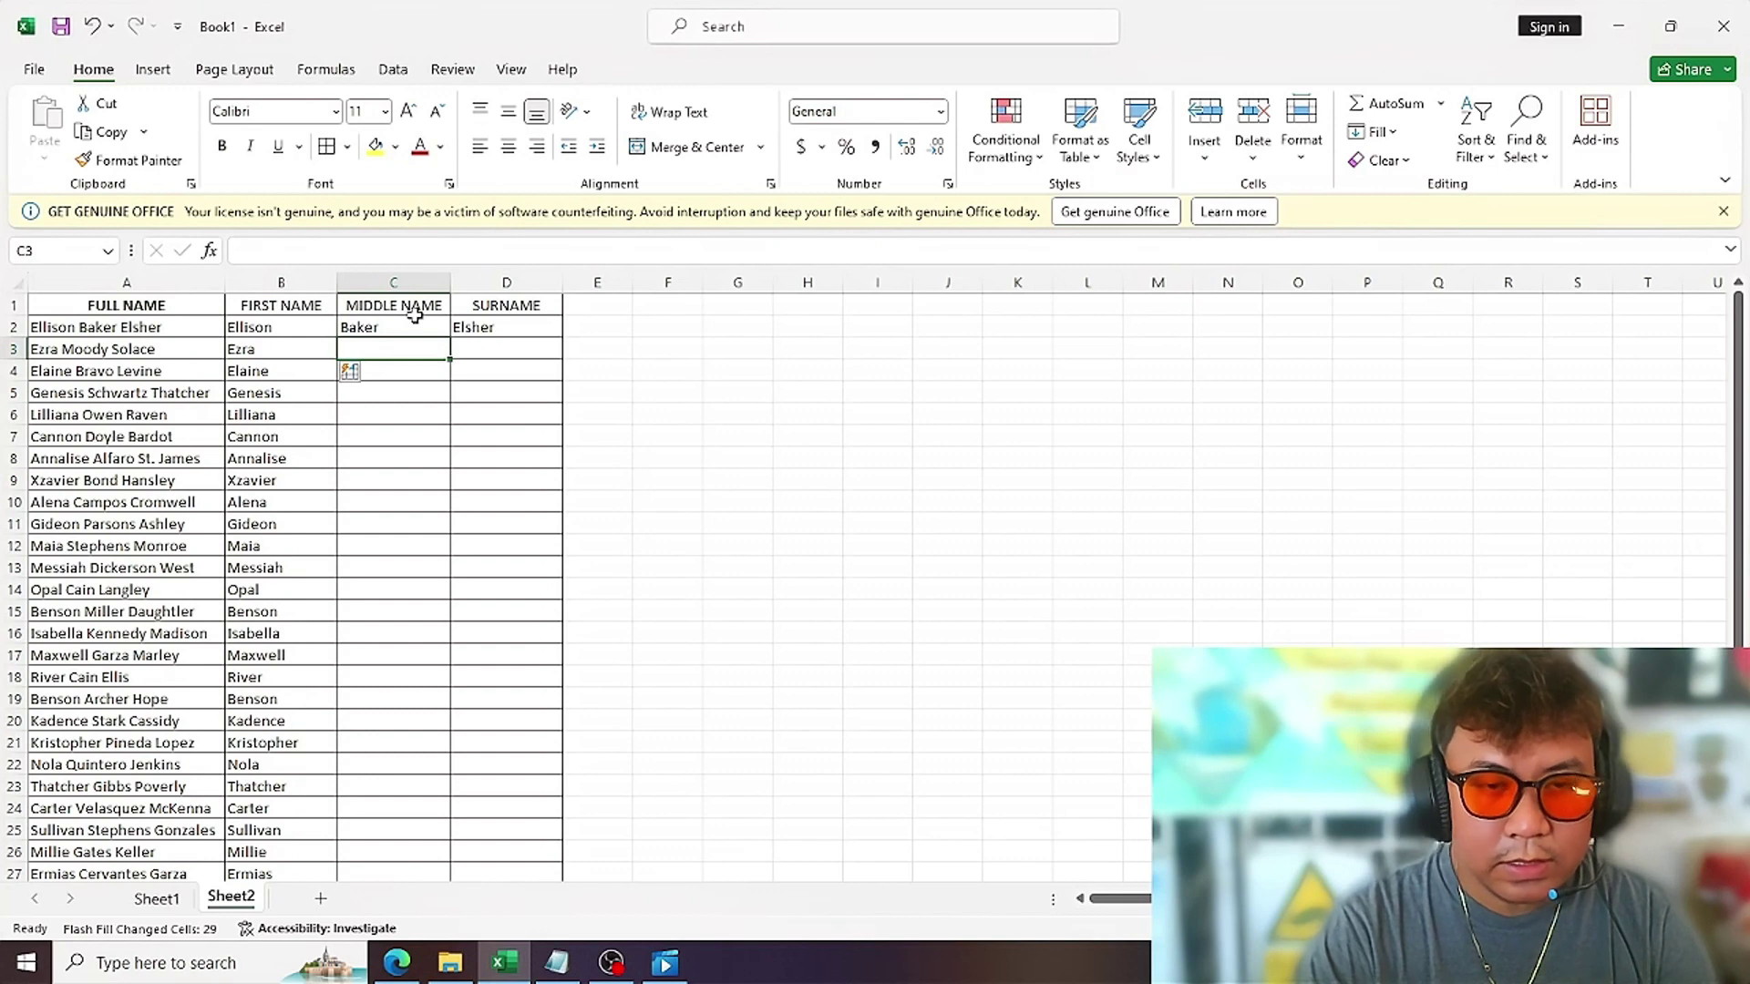
key(ctrl+e)
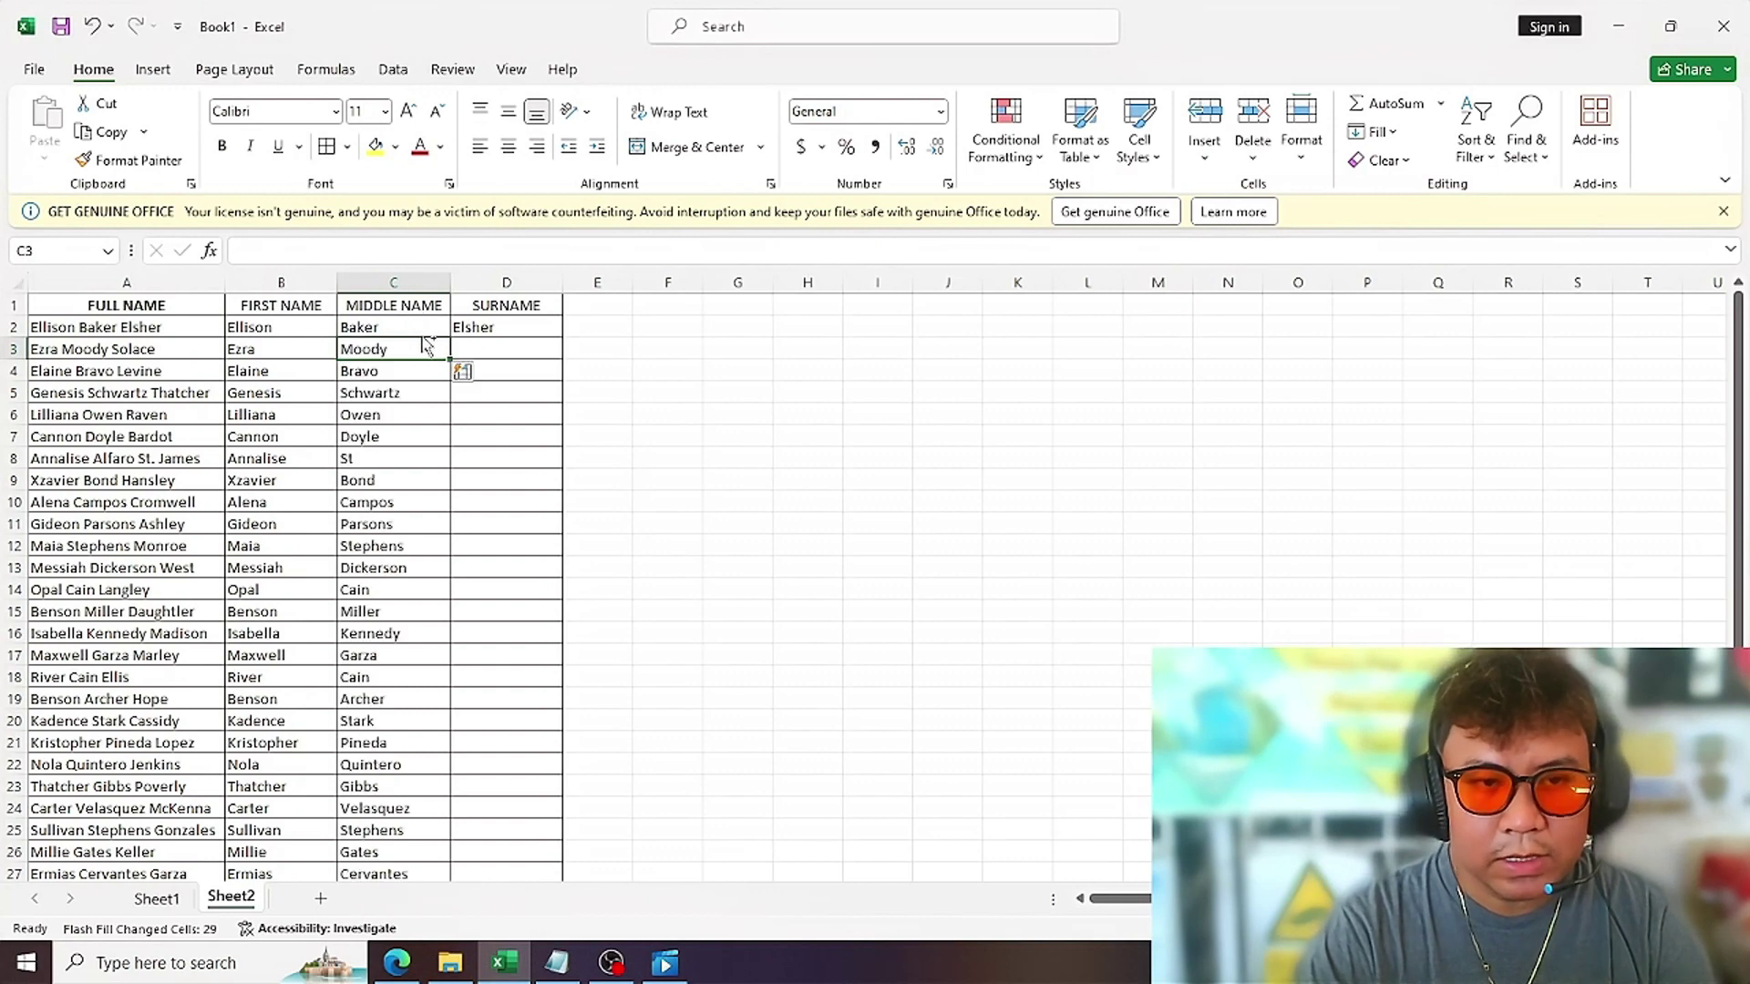
click(475, 344)
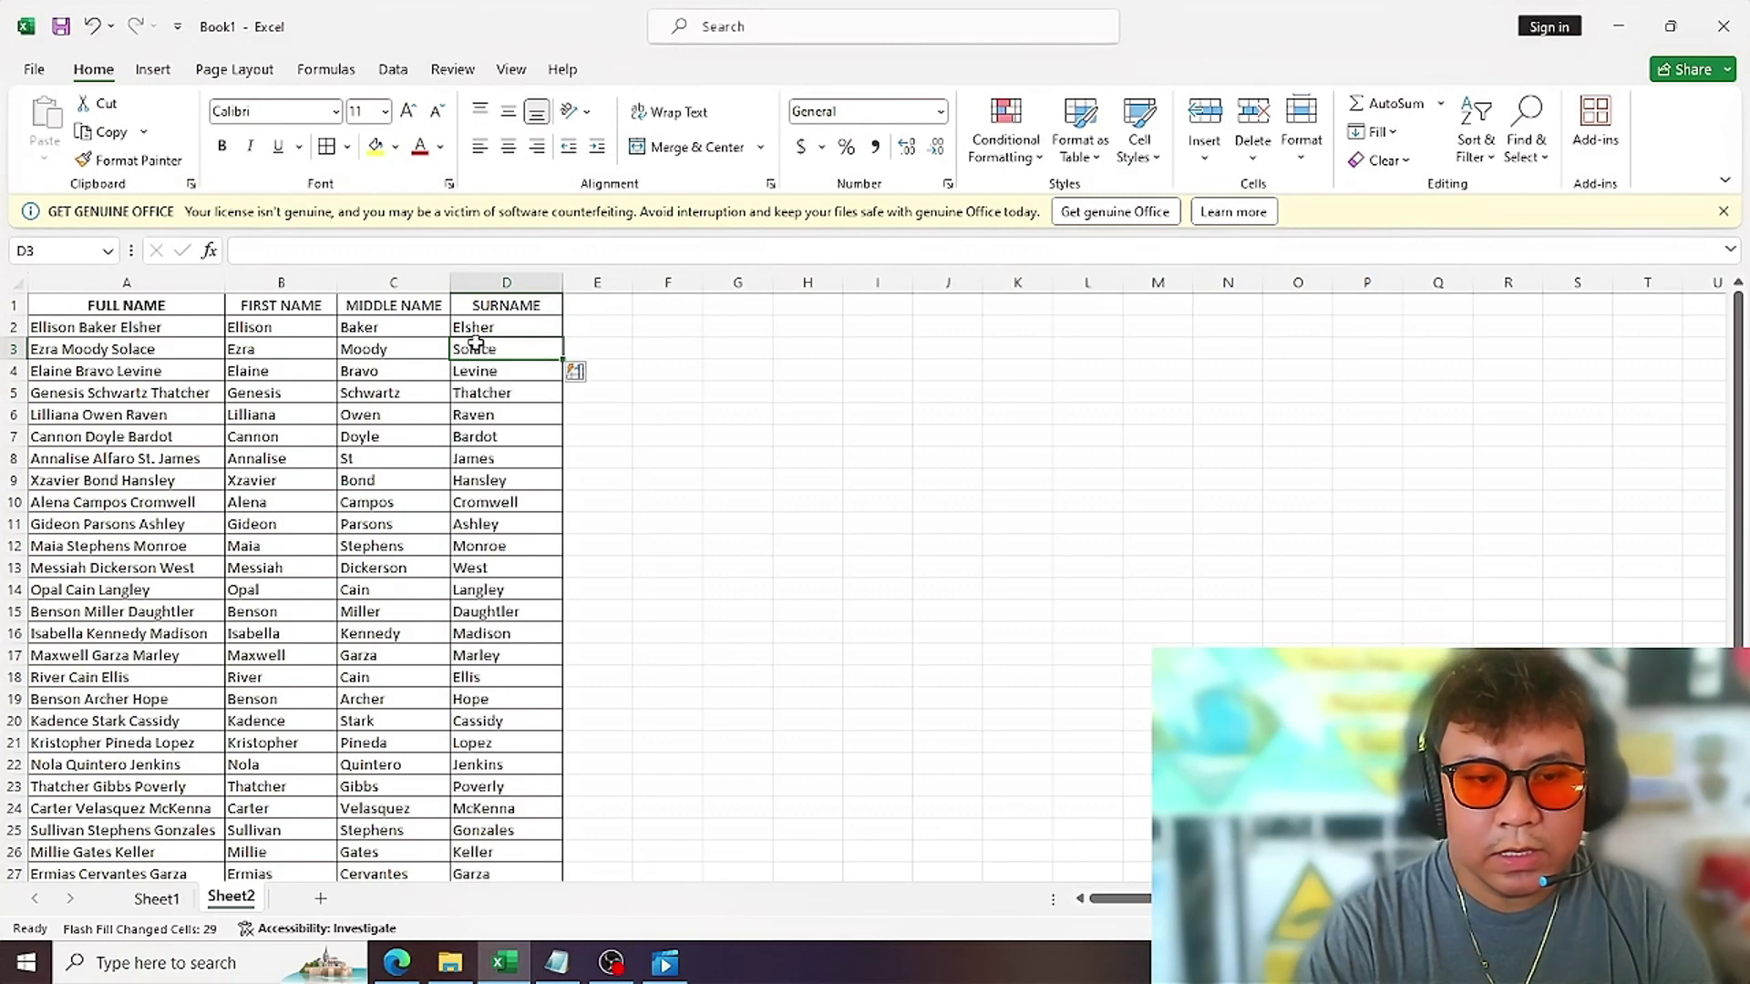
- Review the filled FIRST NAME, MIDDLE NAME and SURNAME columns against the FULL NAME column
scroll(469, 462, down, 2)
scroll(469, 463, up, 2)
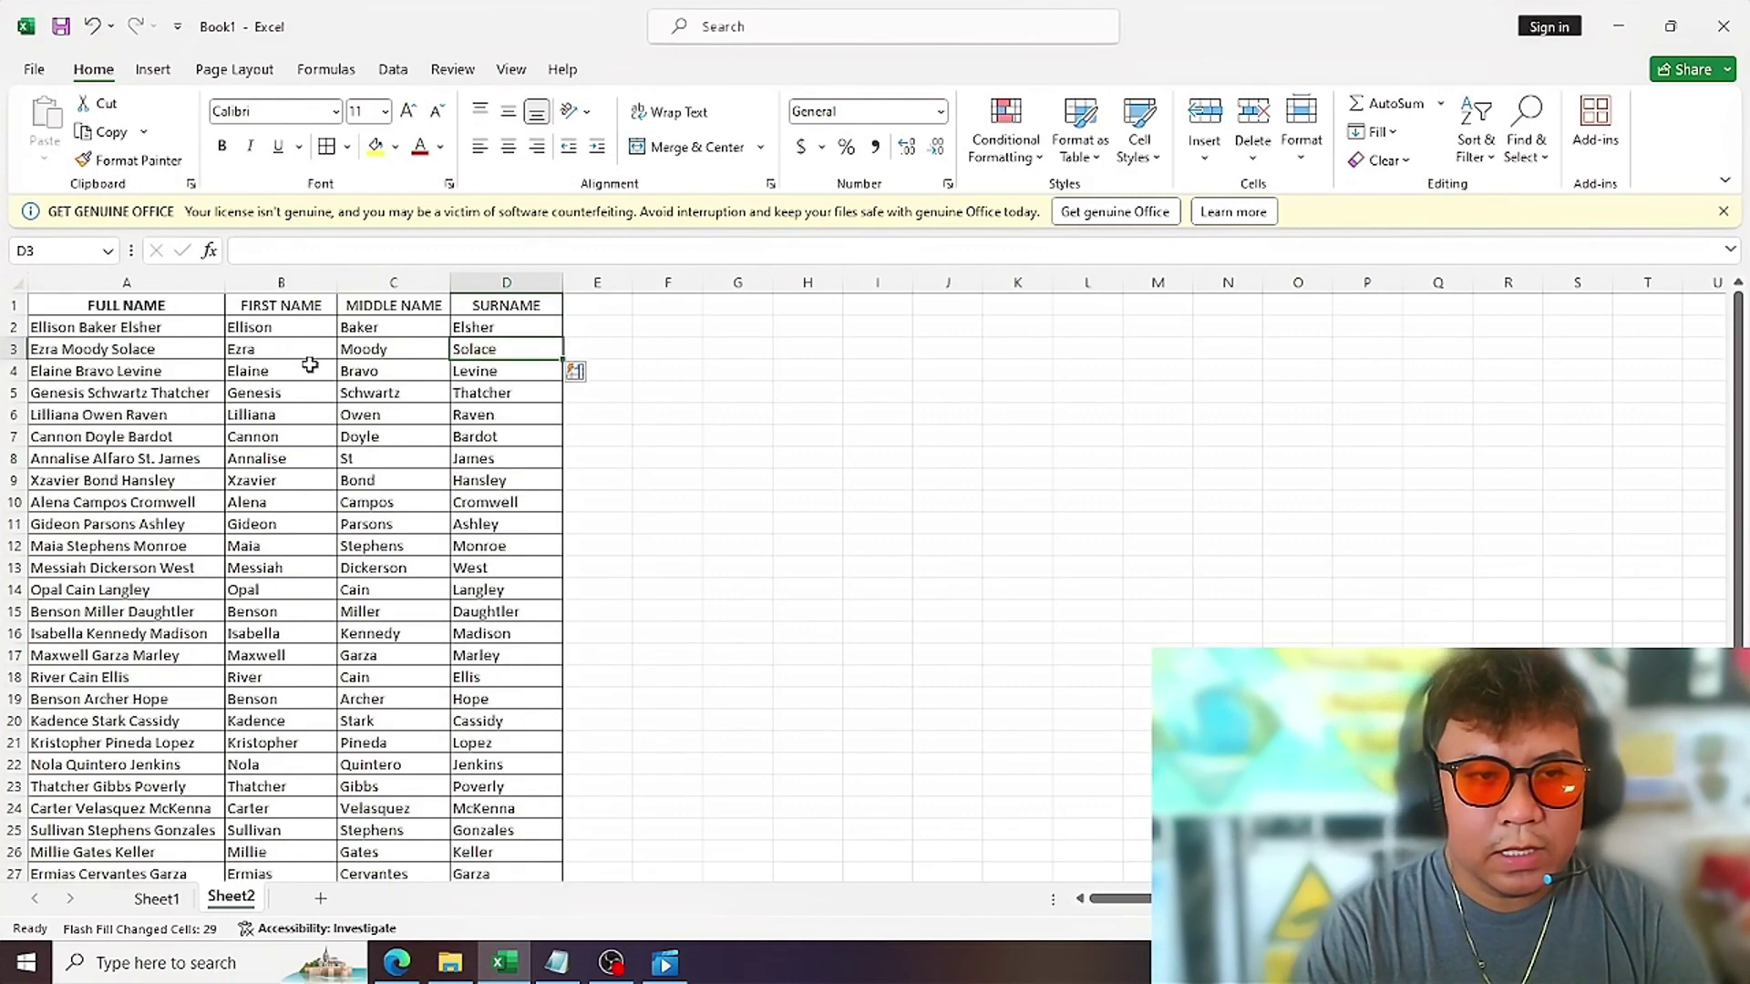
click(303, 333)
click(310, 308)
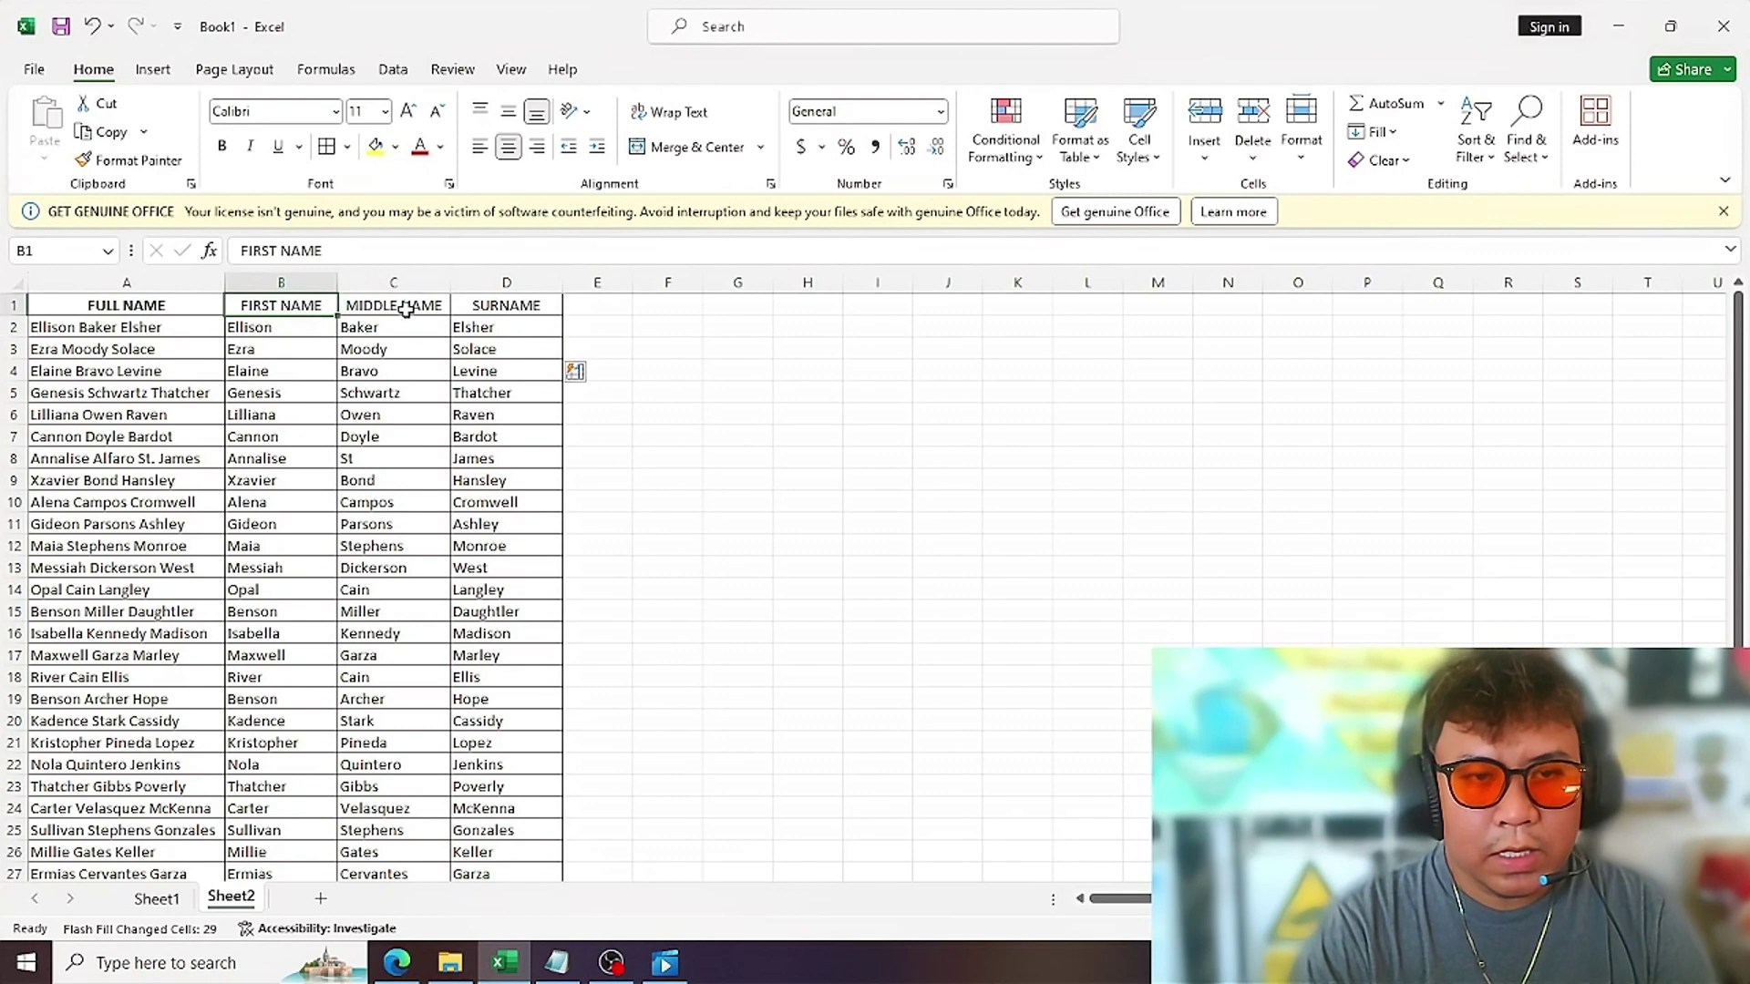
key(Right)
key(Right)
click(145, 305)
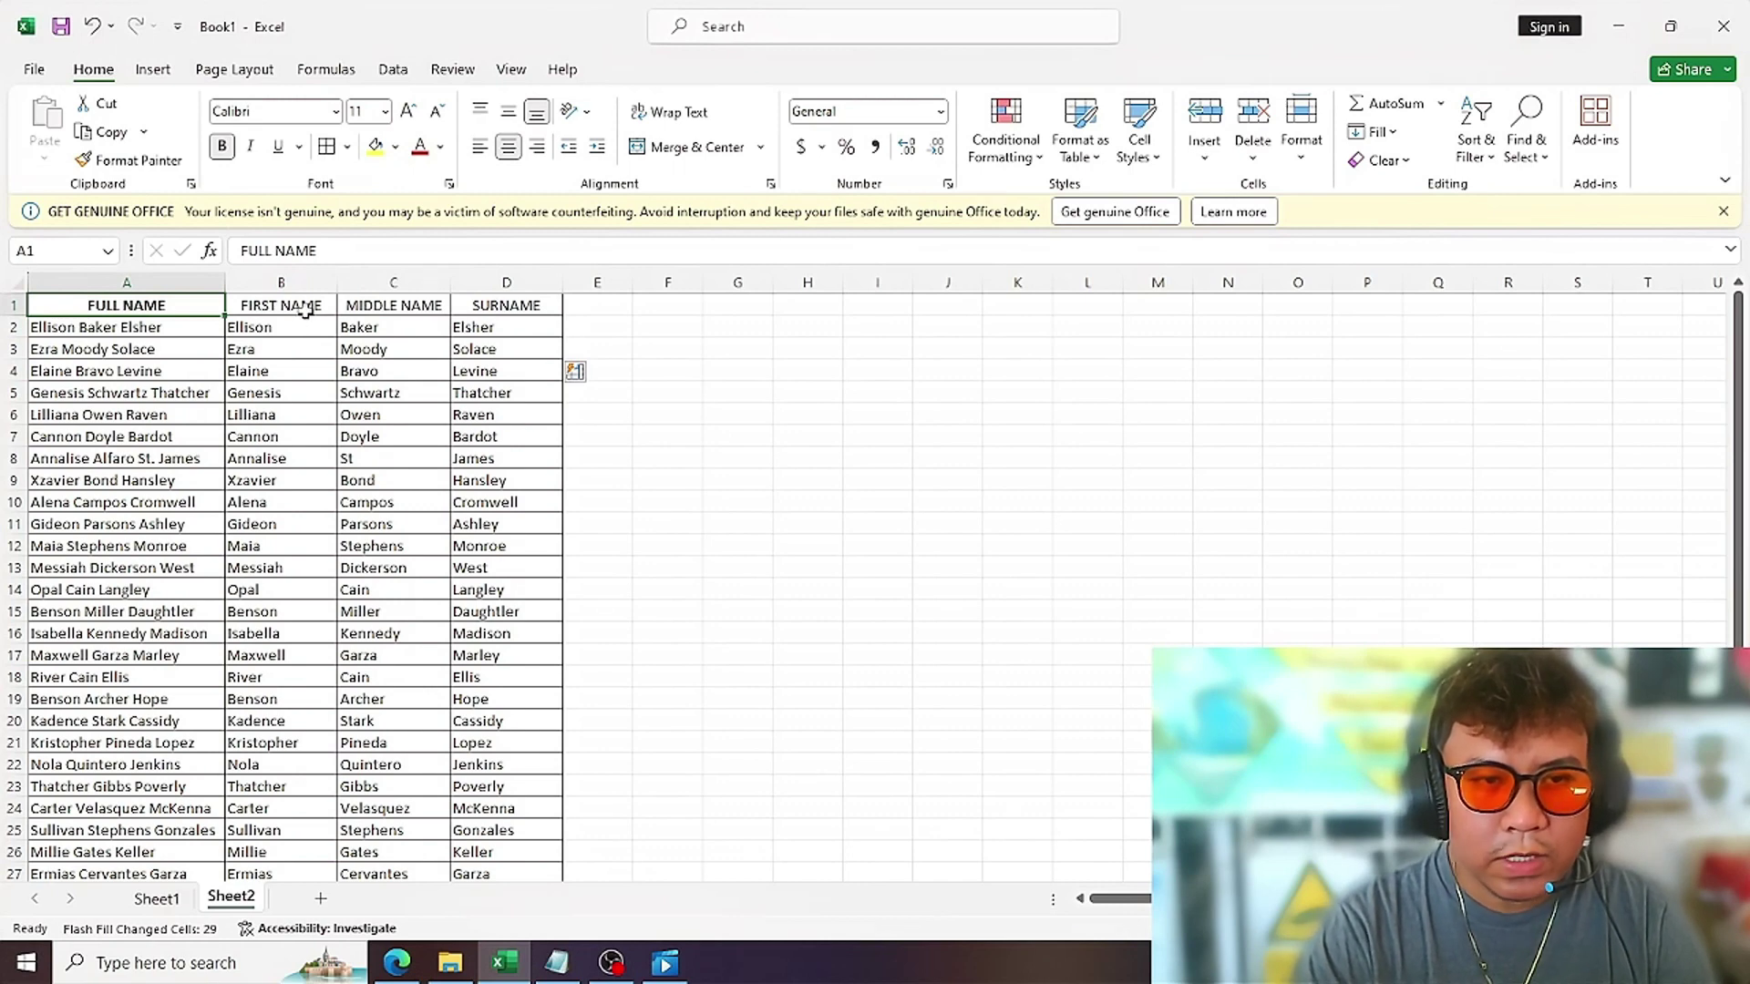
click(365, 309)
click(489, 308)
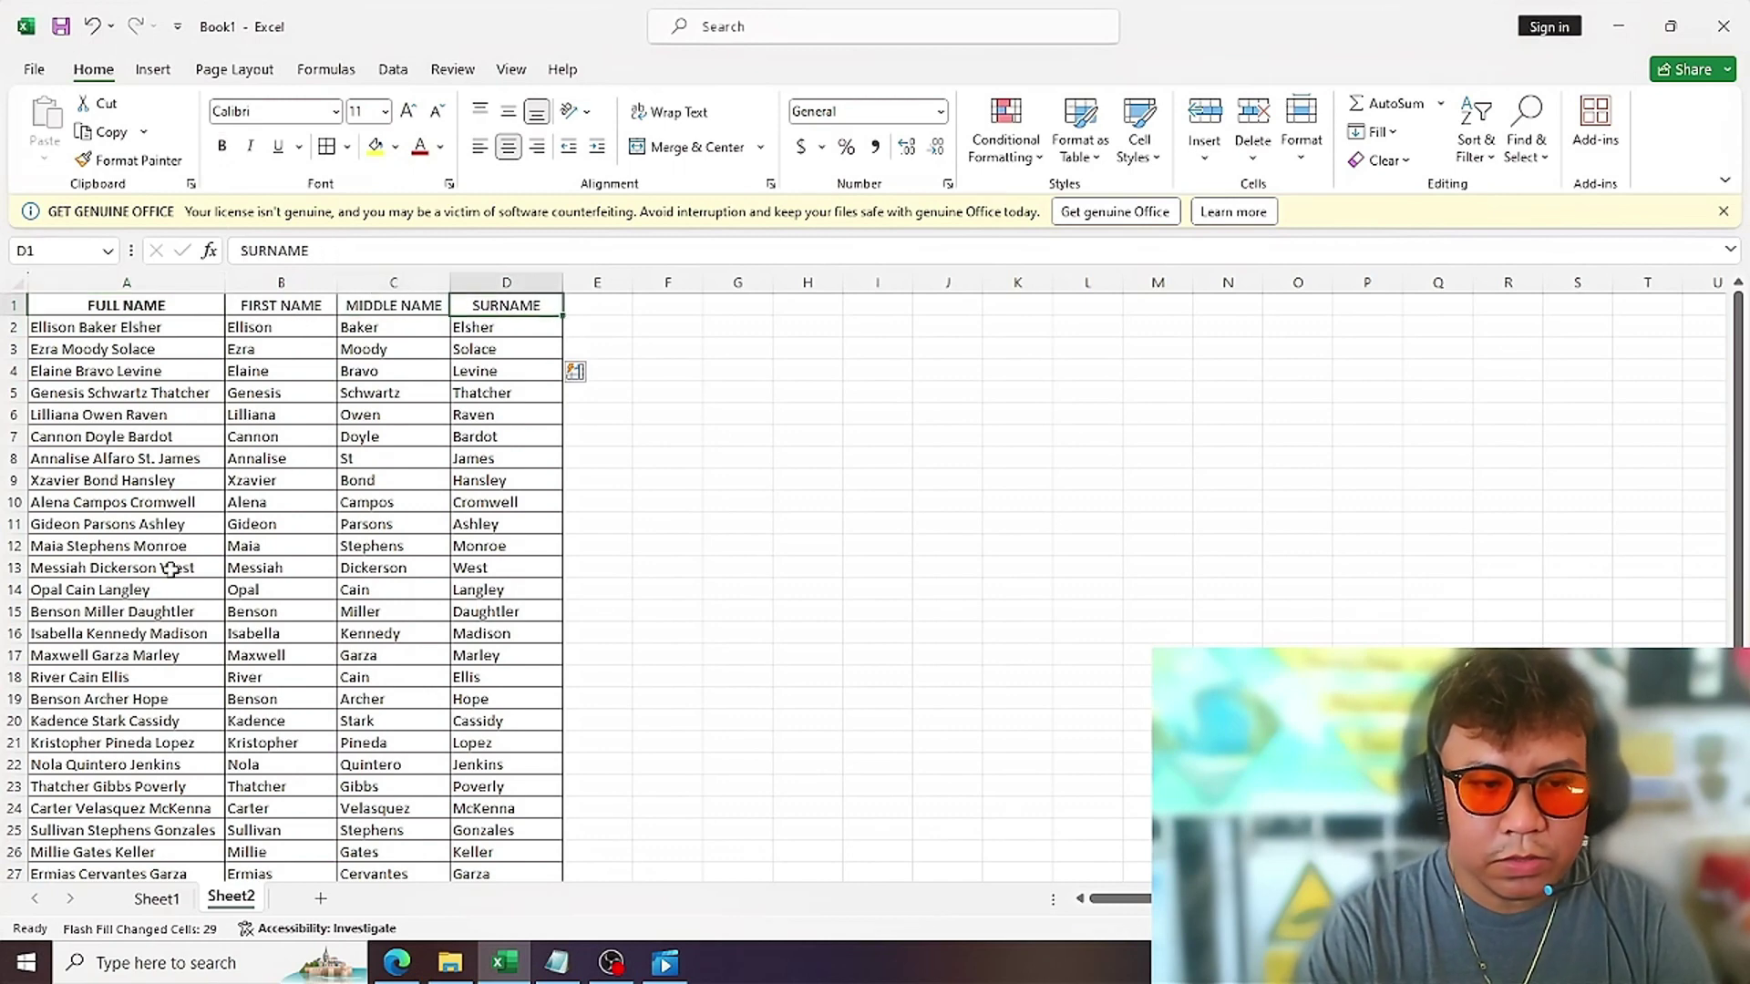
- On Sheet1, enter the row 2 person's full name in D2 as first name, middle name and surname separated by spaces
click(154, 900)
click(155, 306)
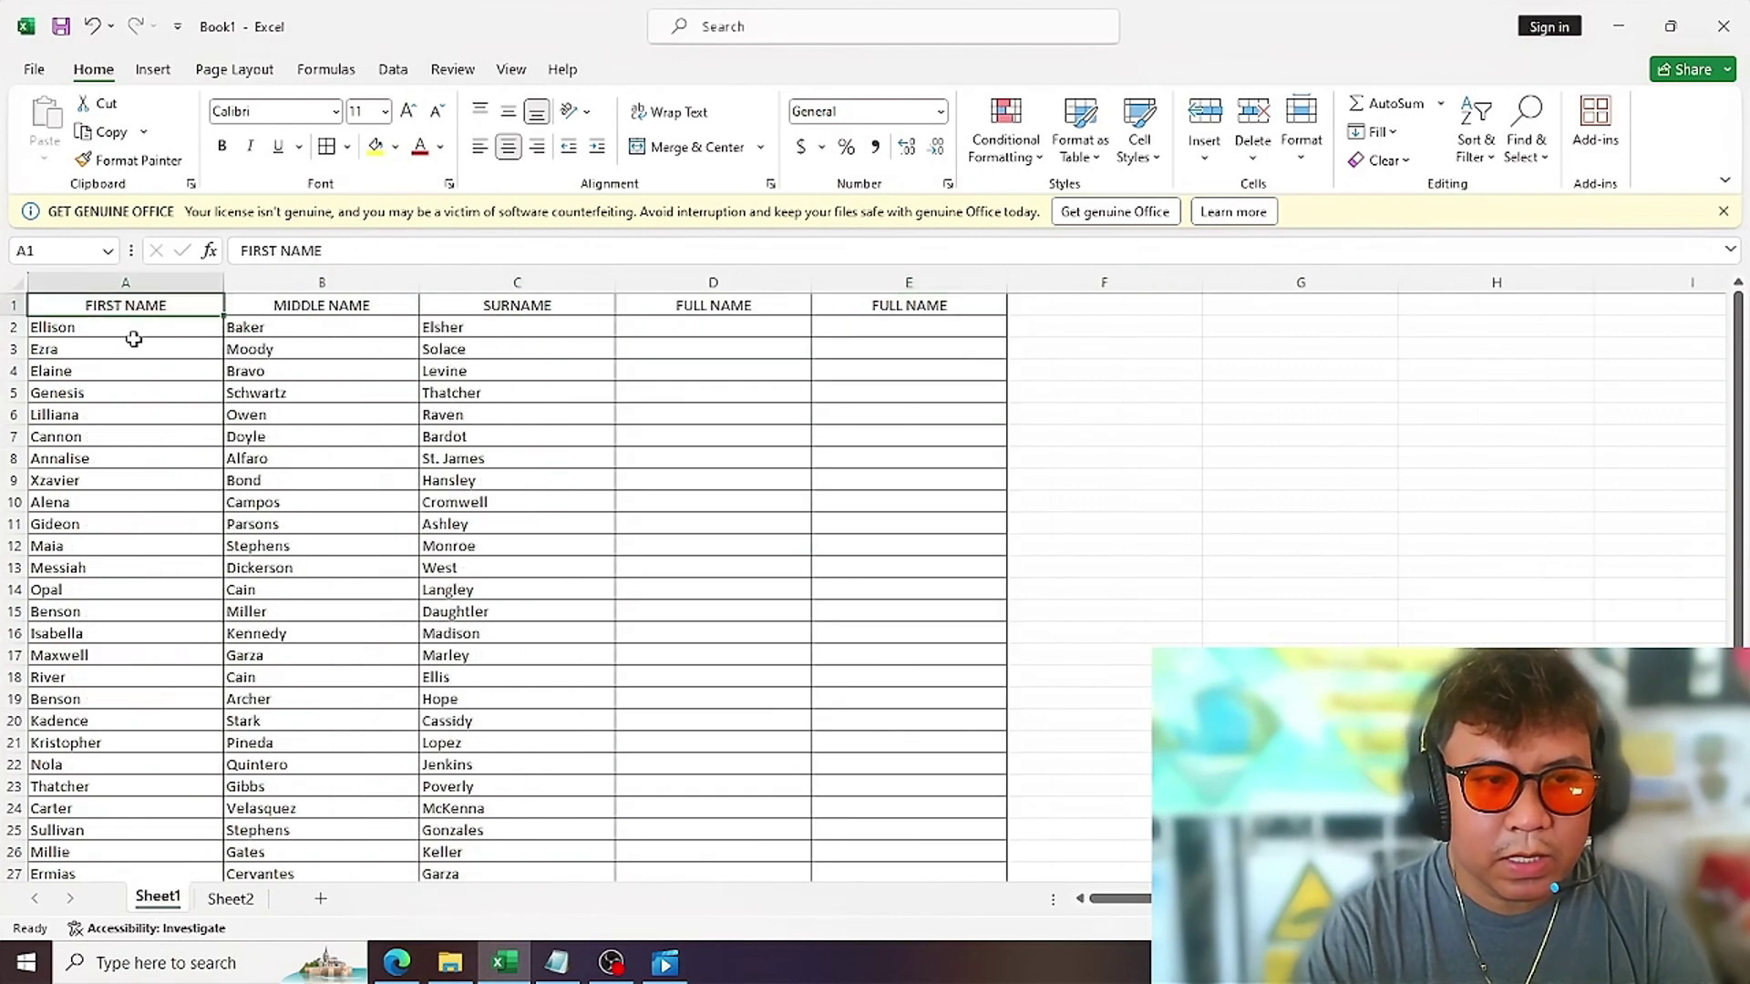
click(303, 303)
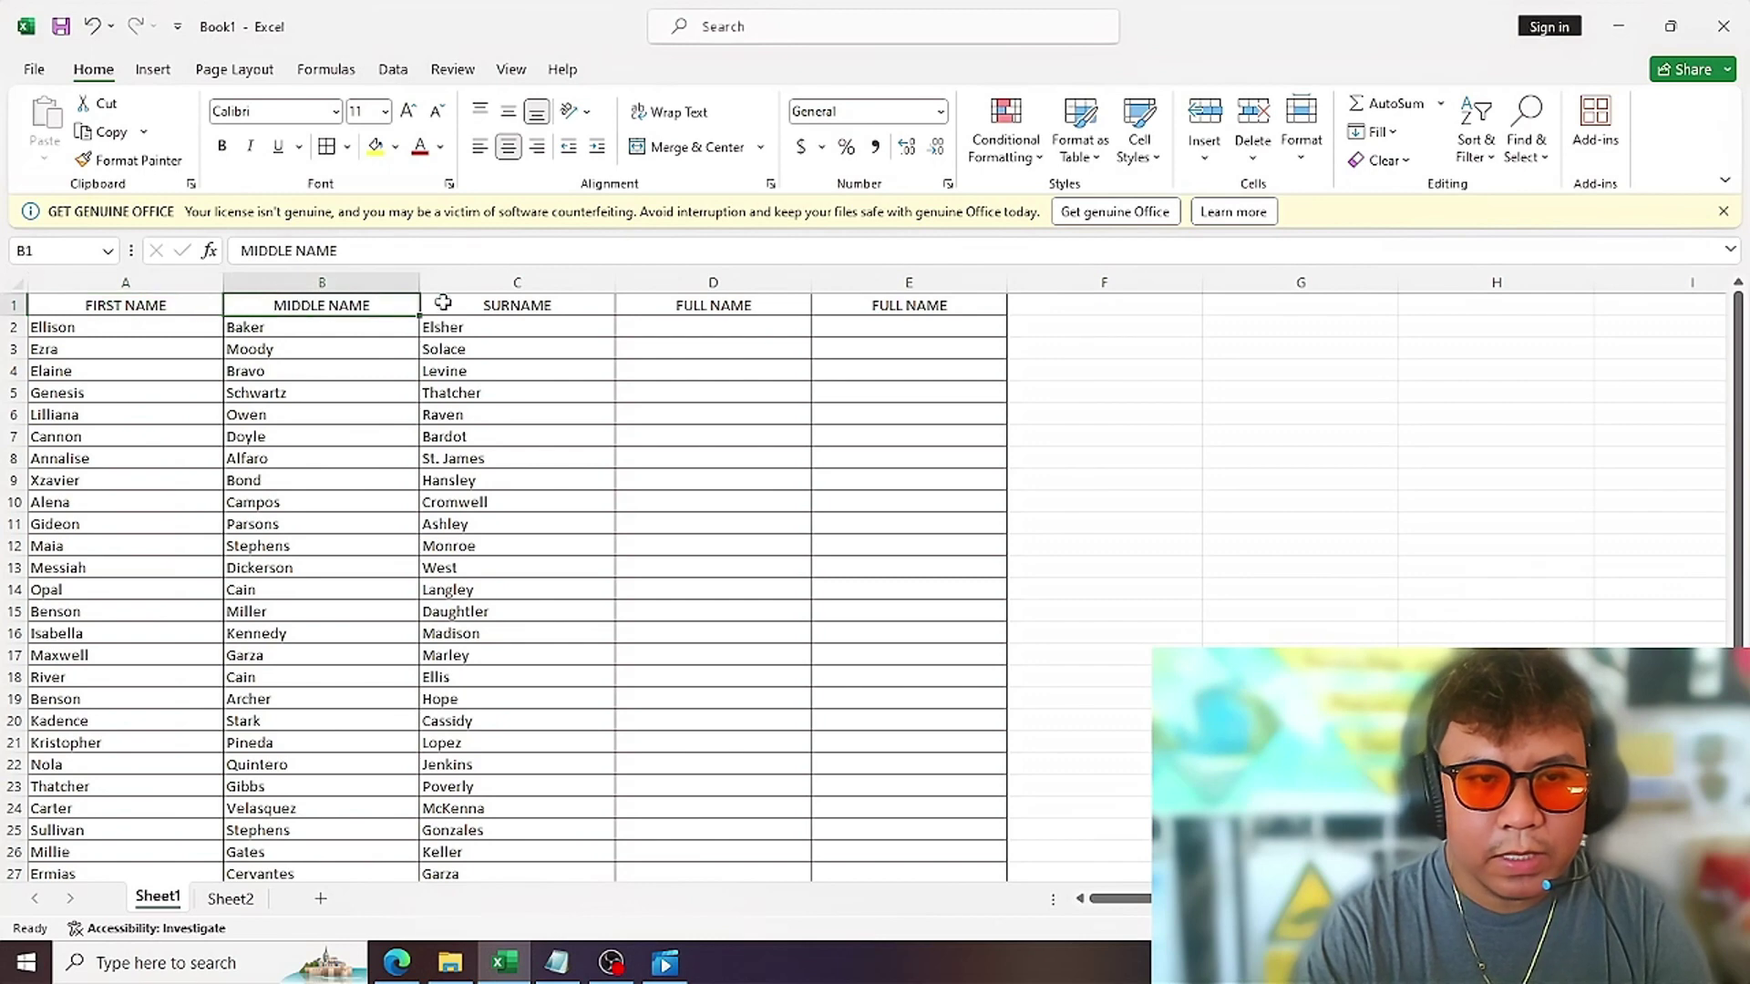
click(522, 307)
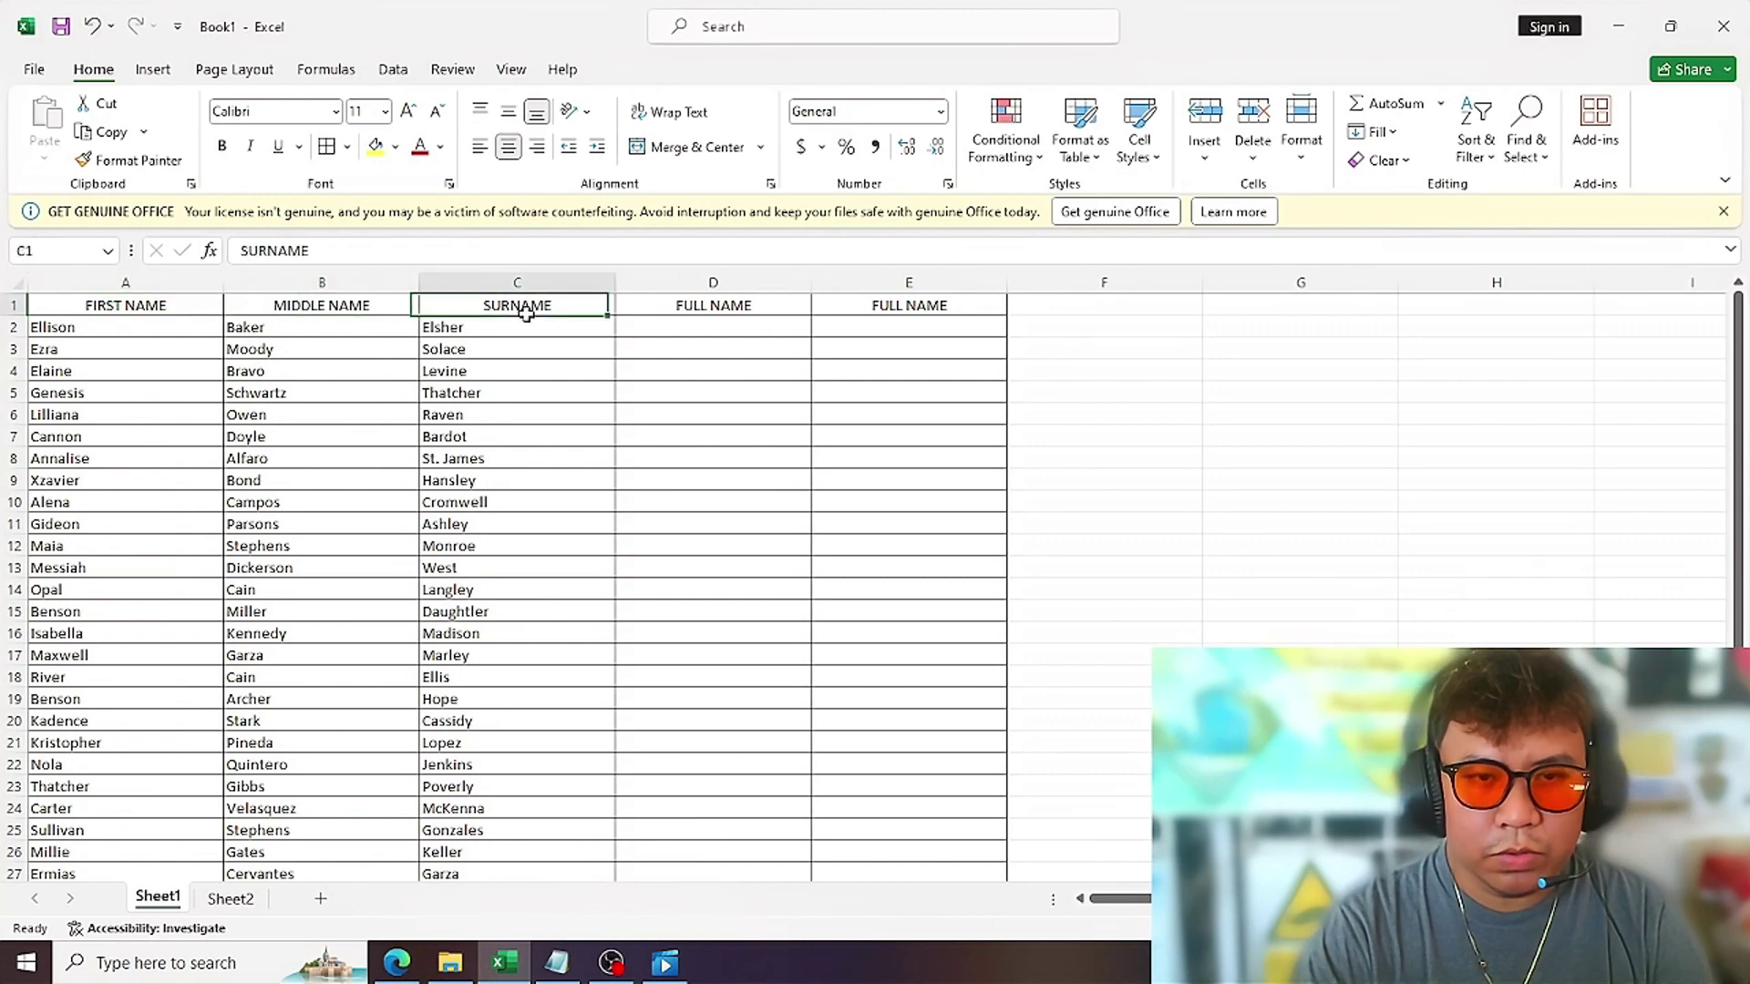
click(673, 328)
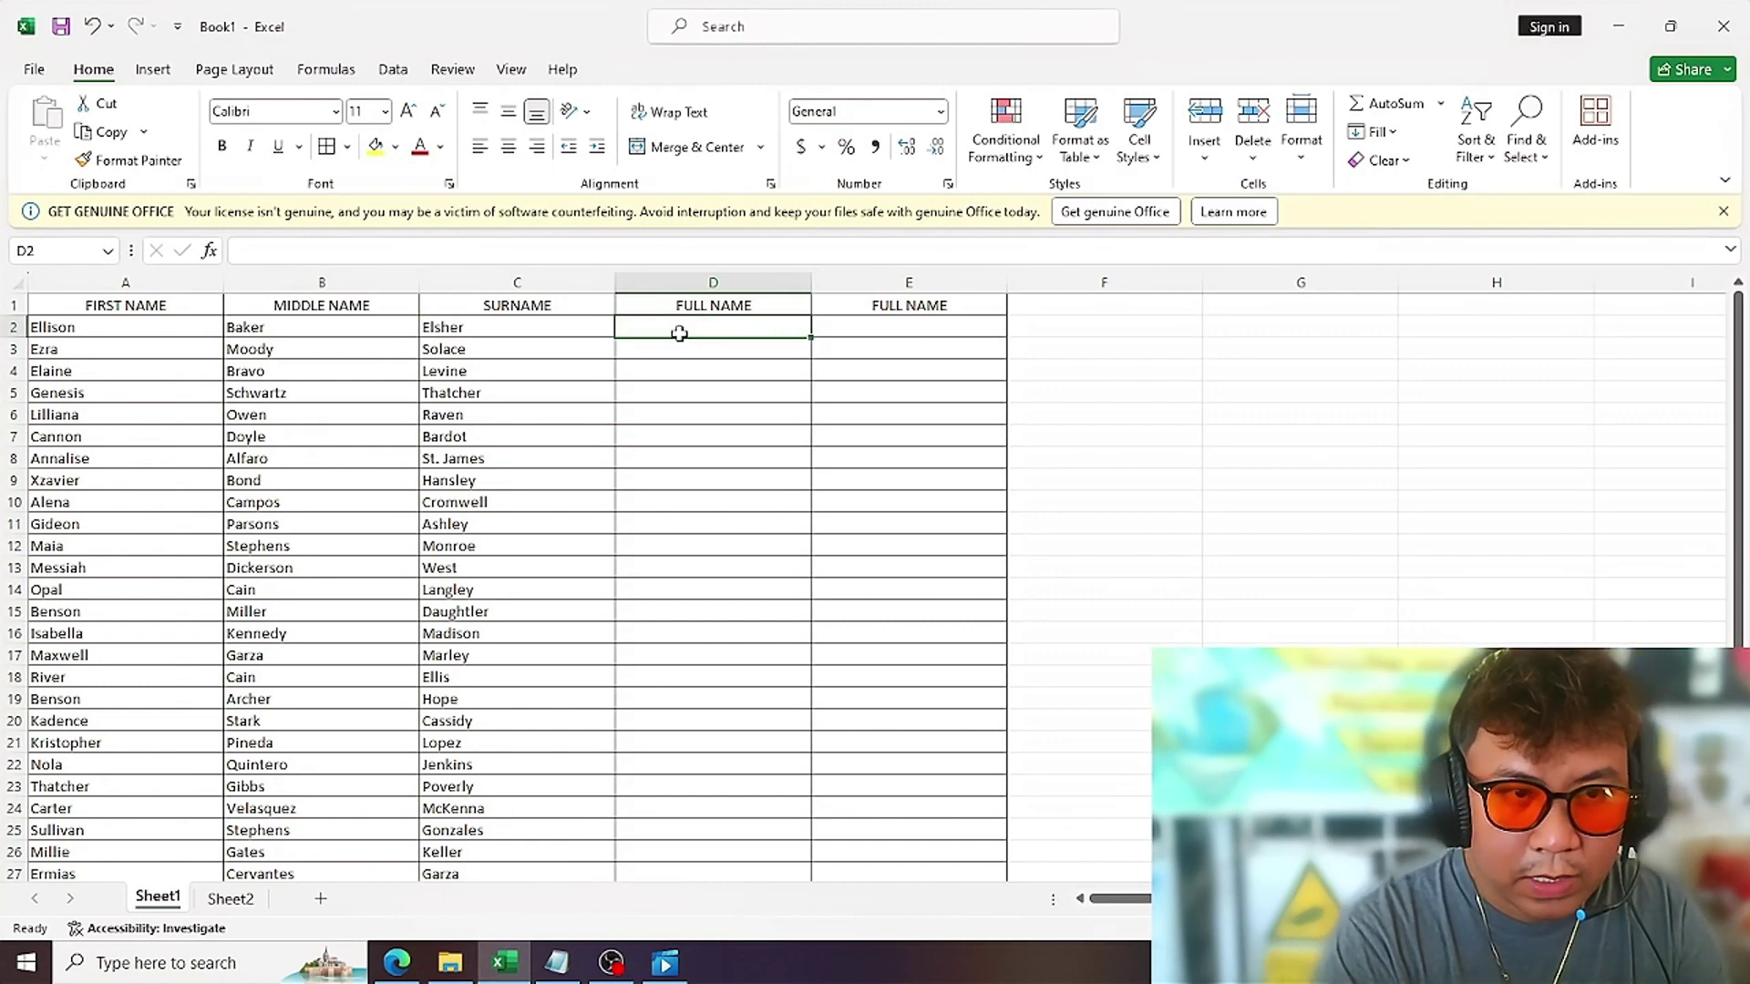
text(Elli)
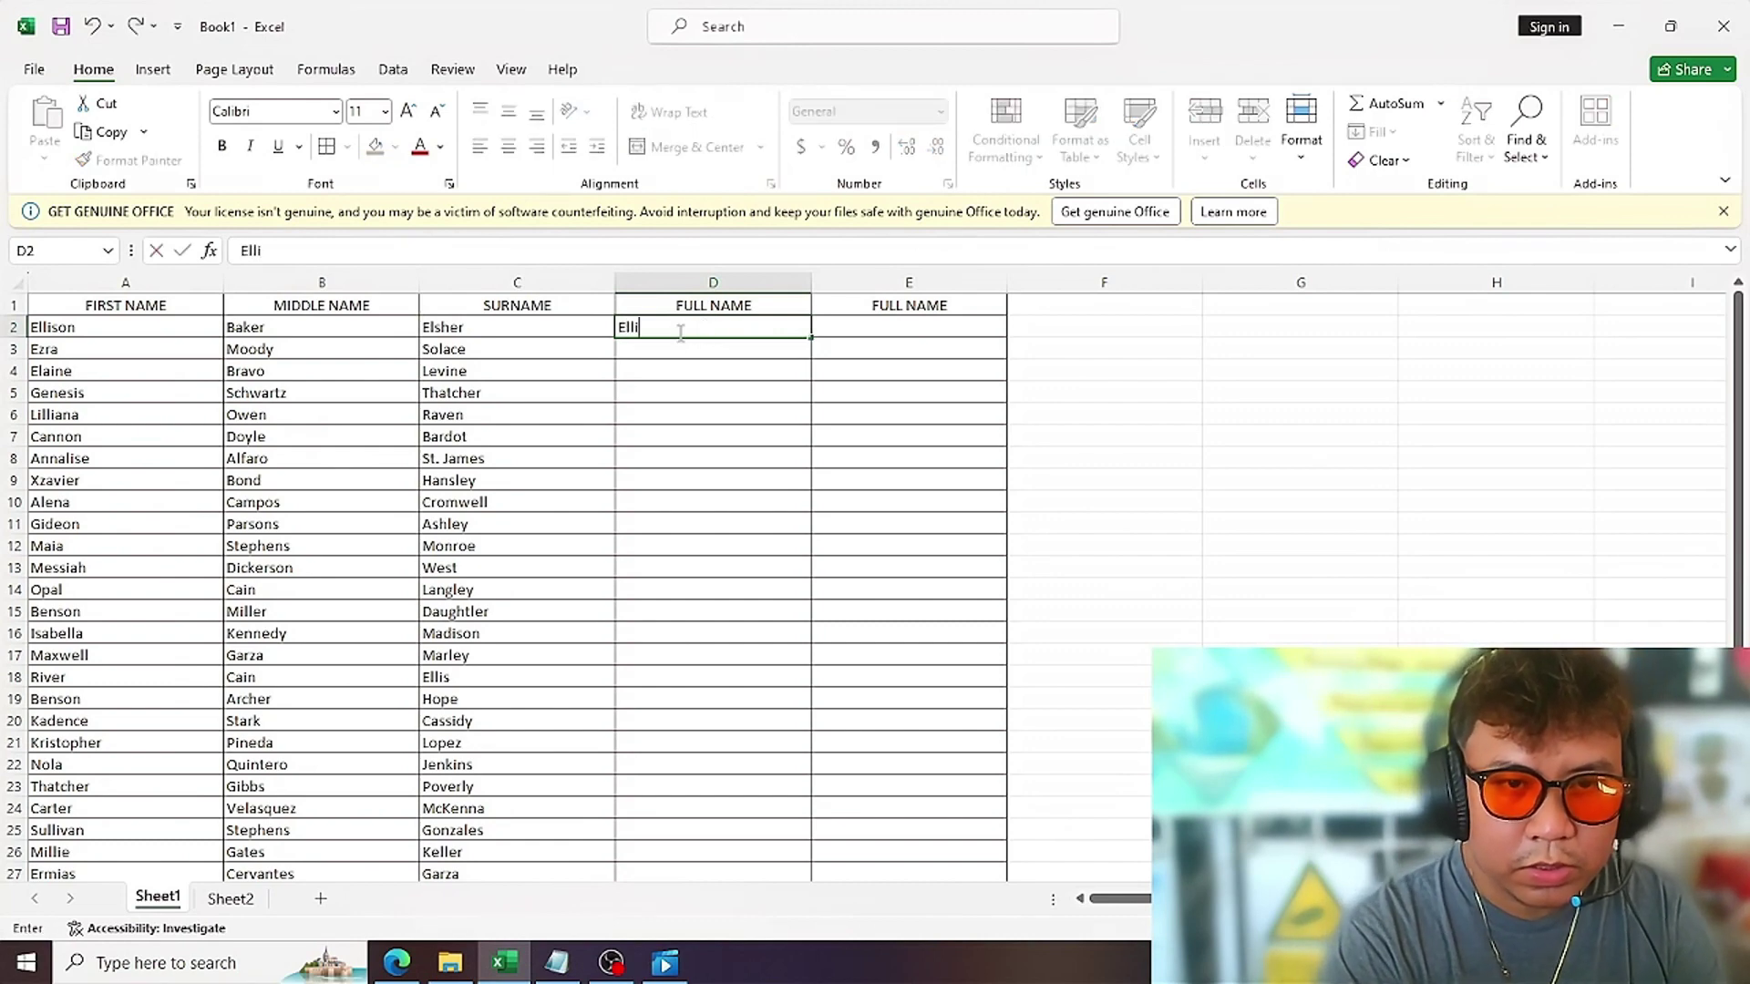
text(son Bake)
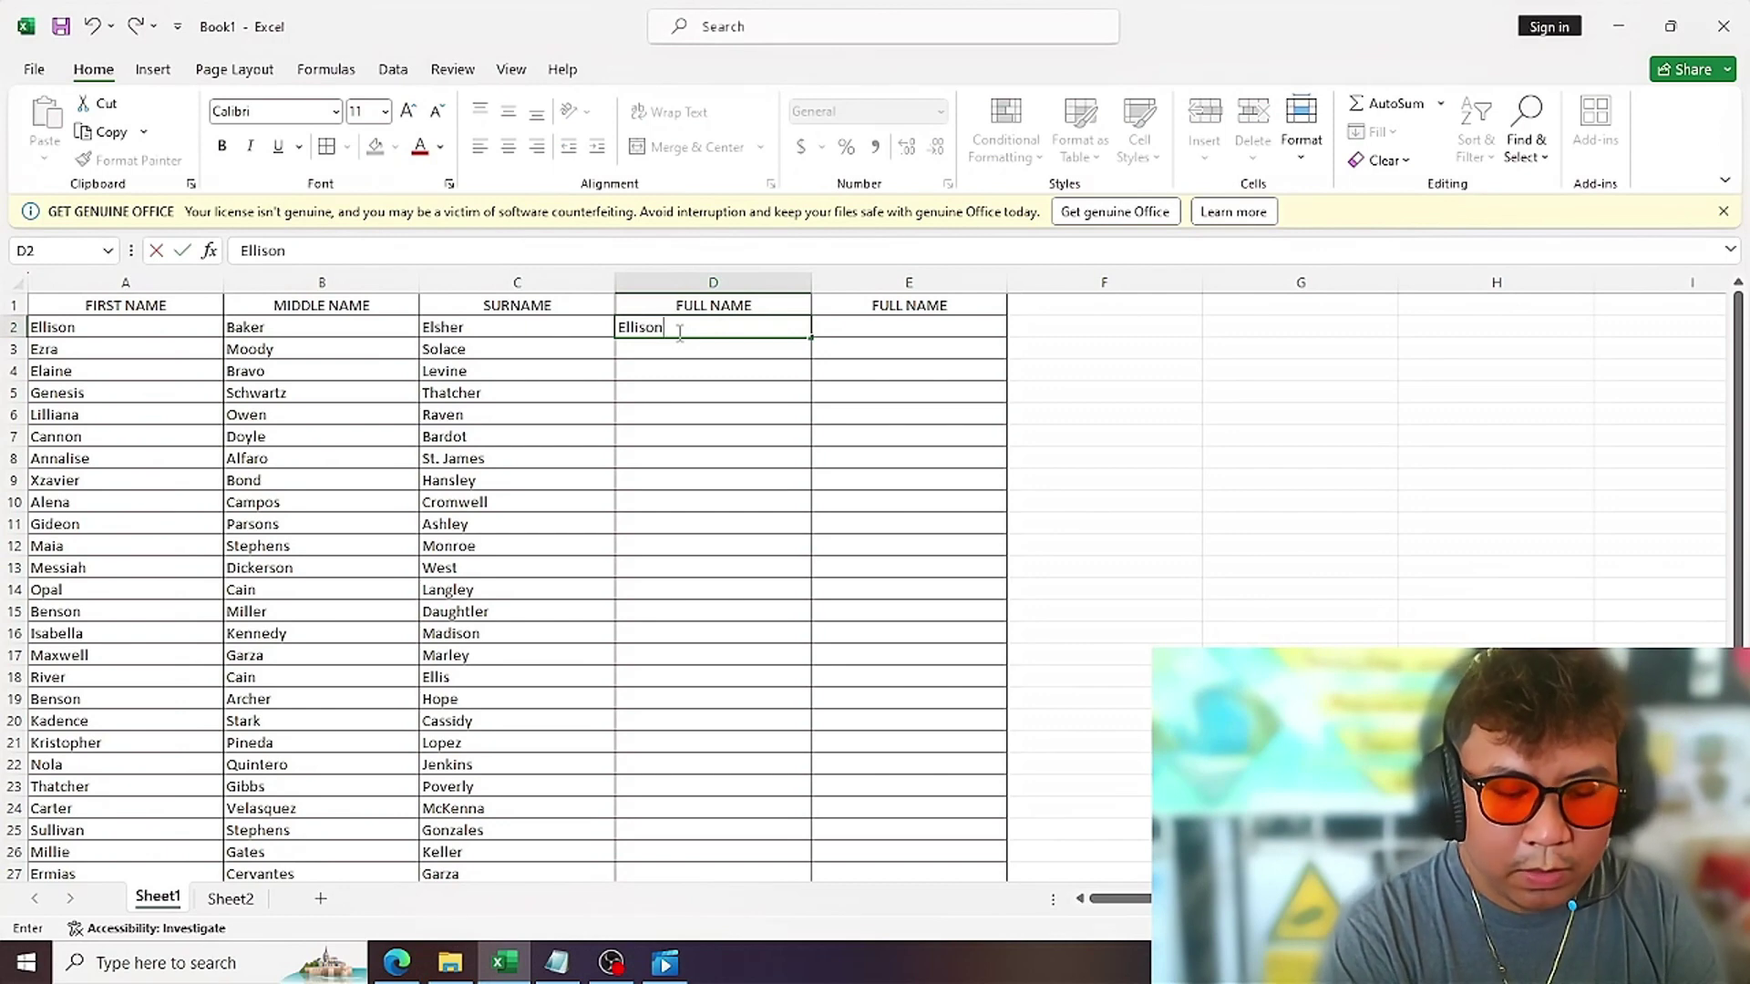
text(r)
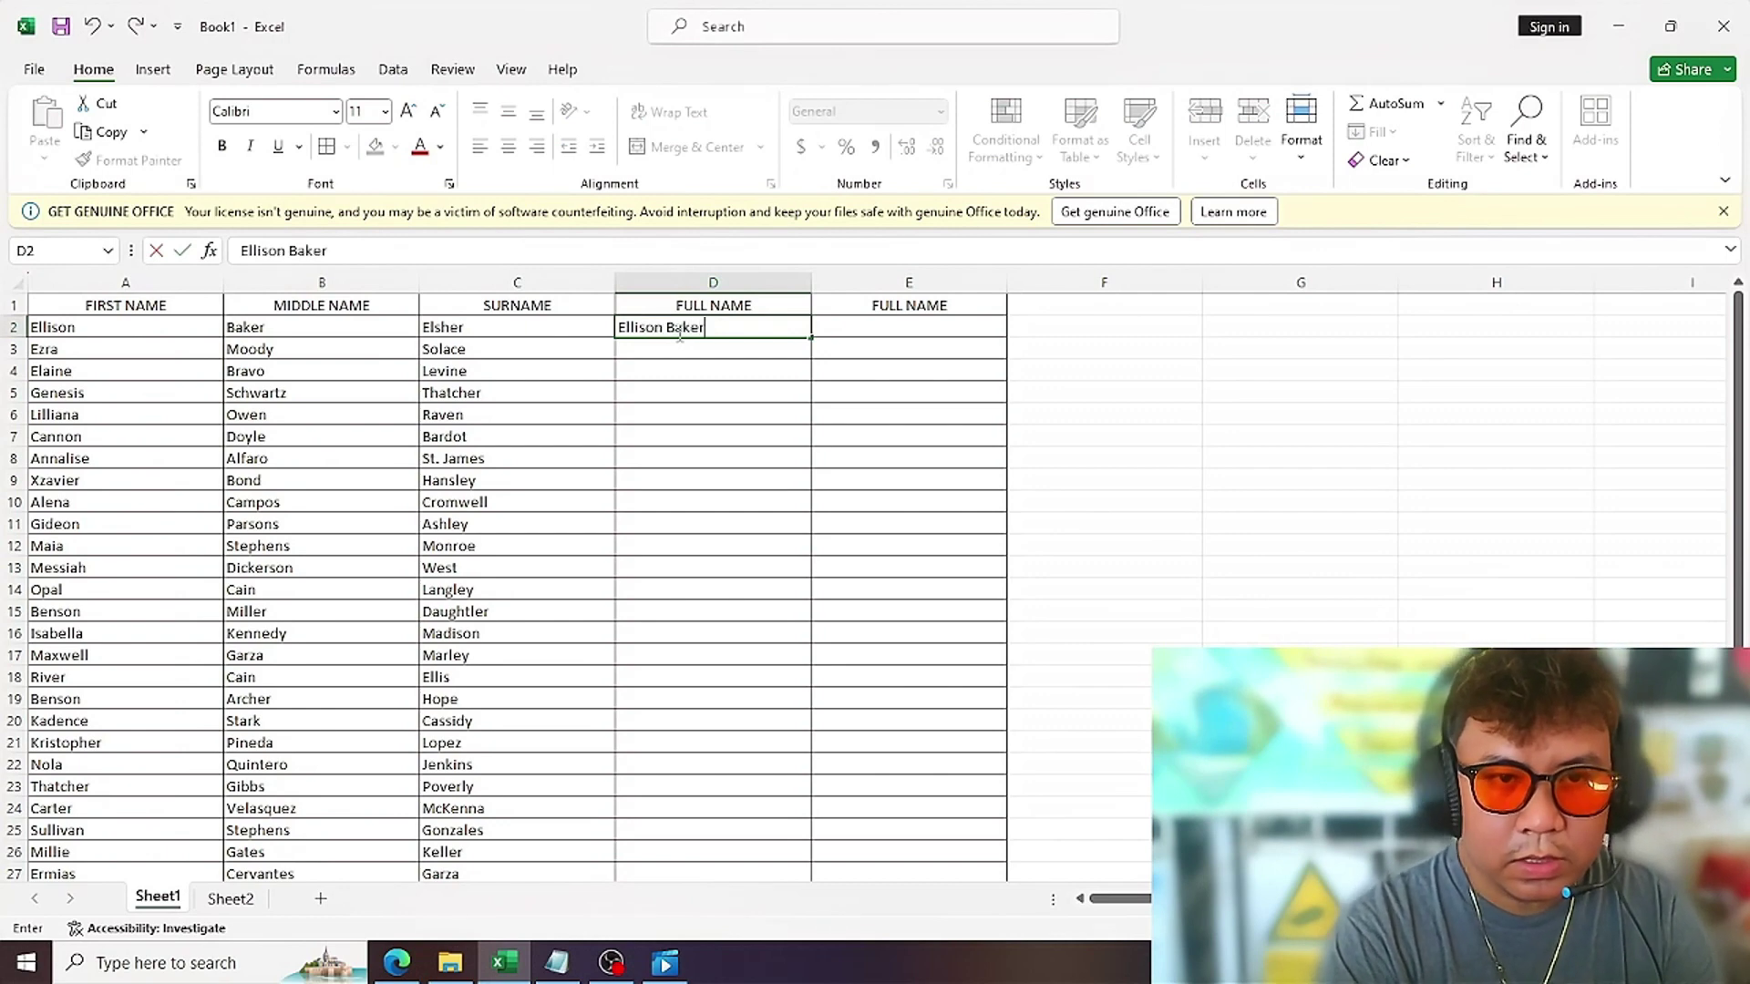
text( Elsher)
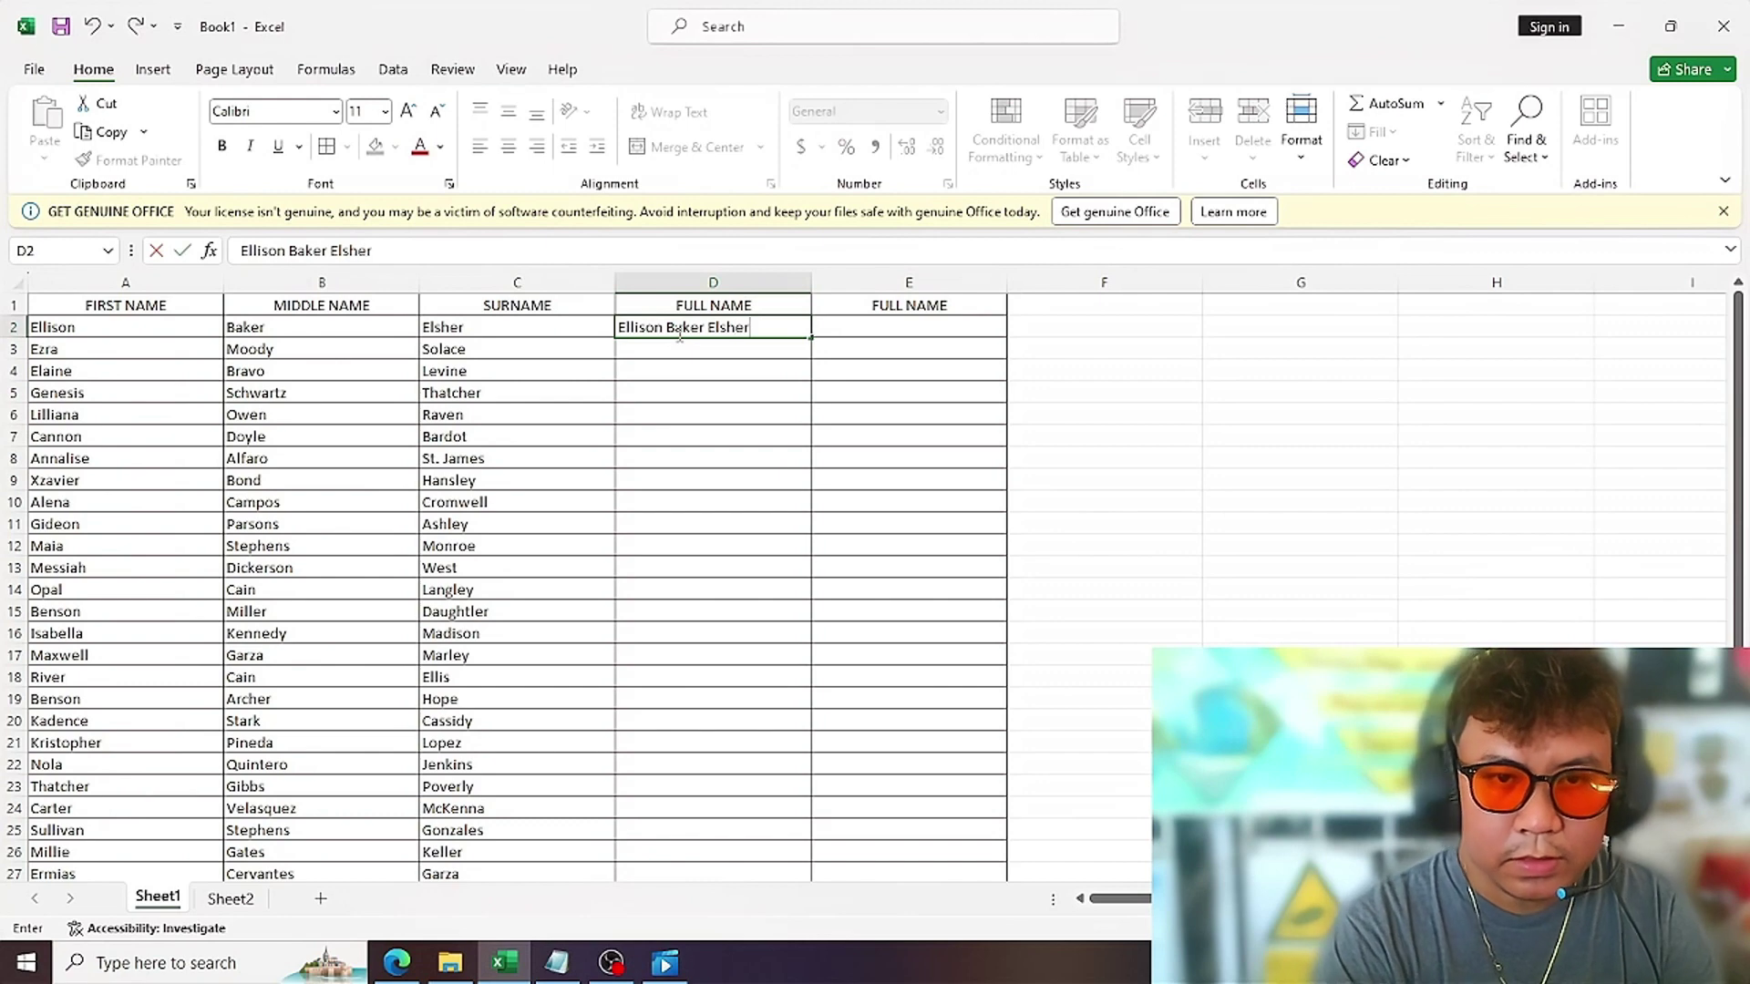
- Flash Fill the first FULL NAME column from cell D3 and check the combined names against the separate name parts
key(Return)
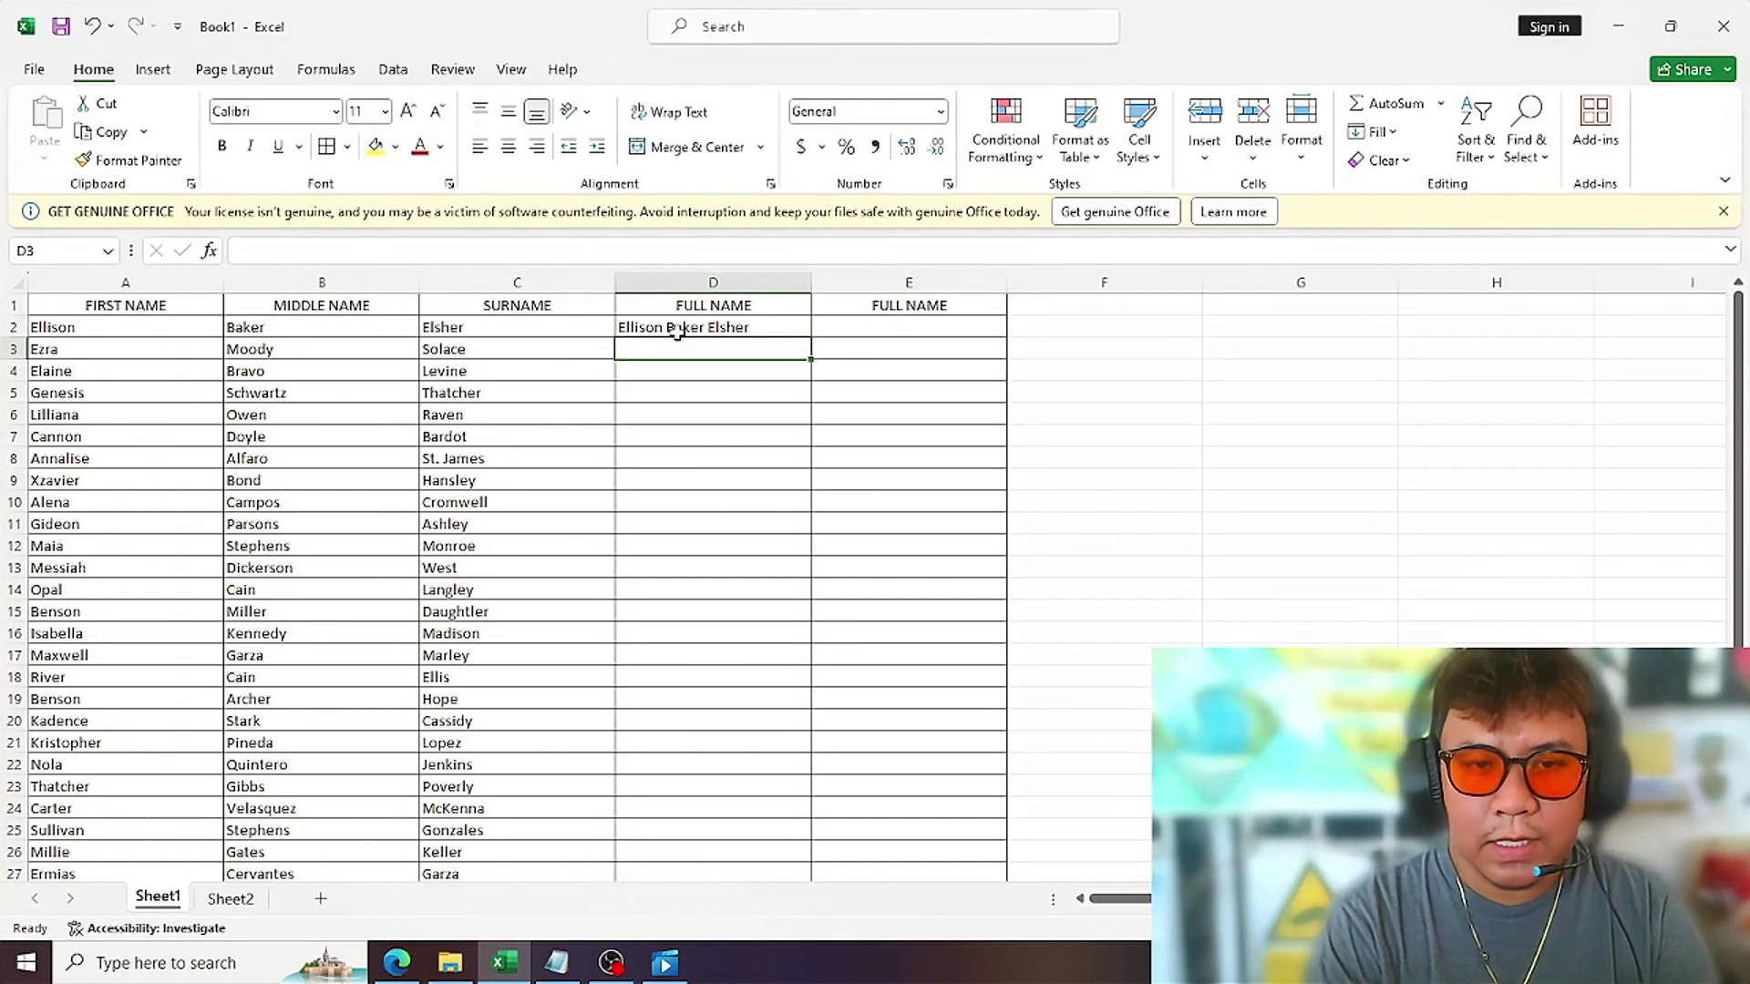
key(ctrl+e)
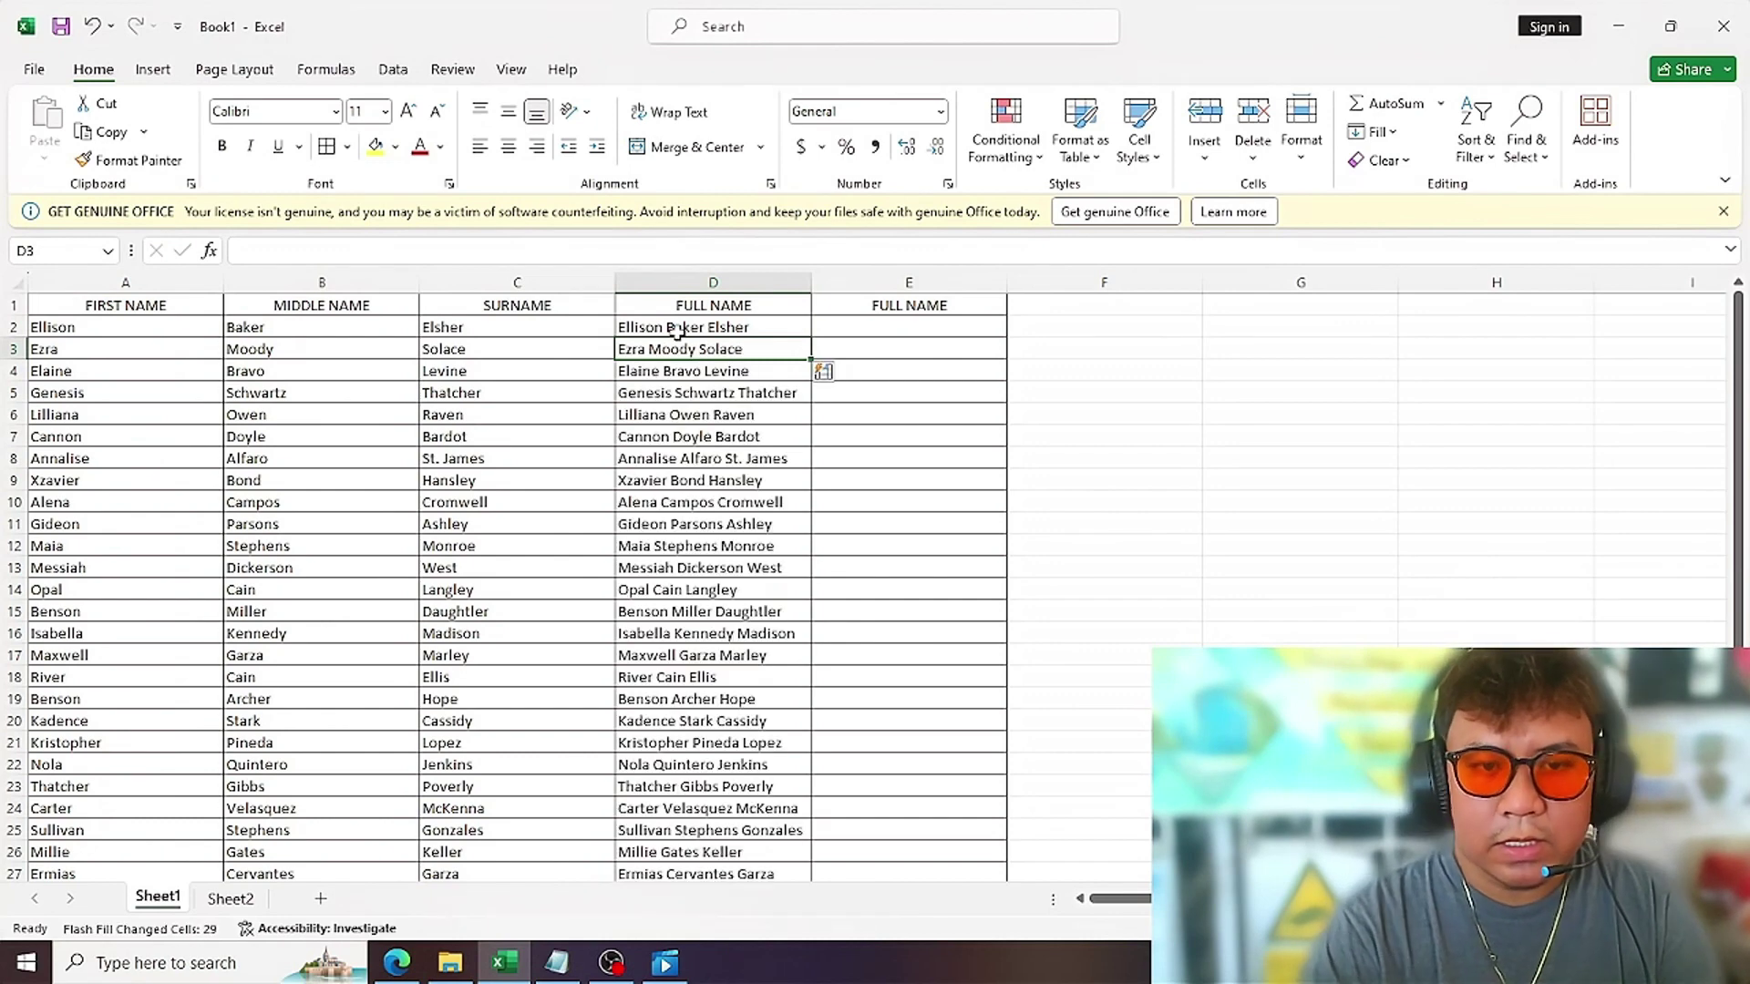
scroll(717, 438, down, 2)
scroll(717, 439, down, 2)
scroll(711, 446, up, 3)
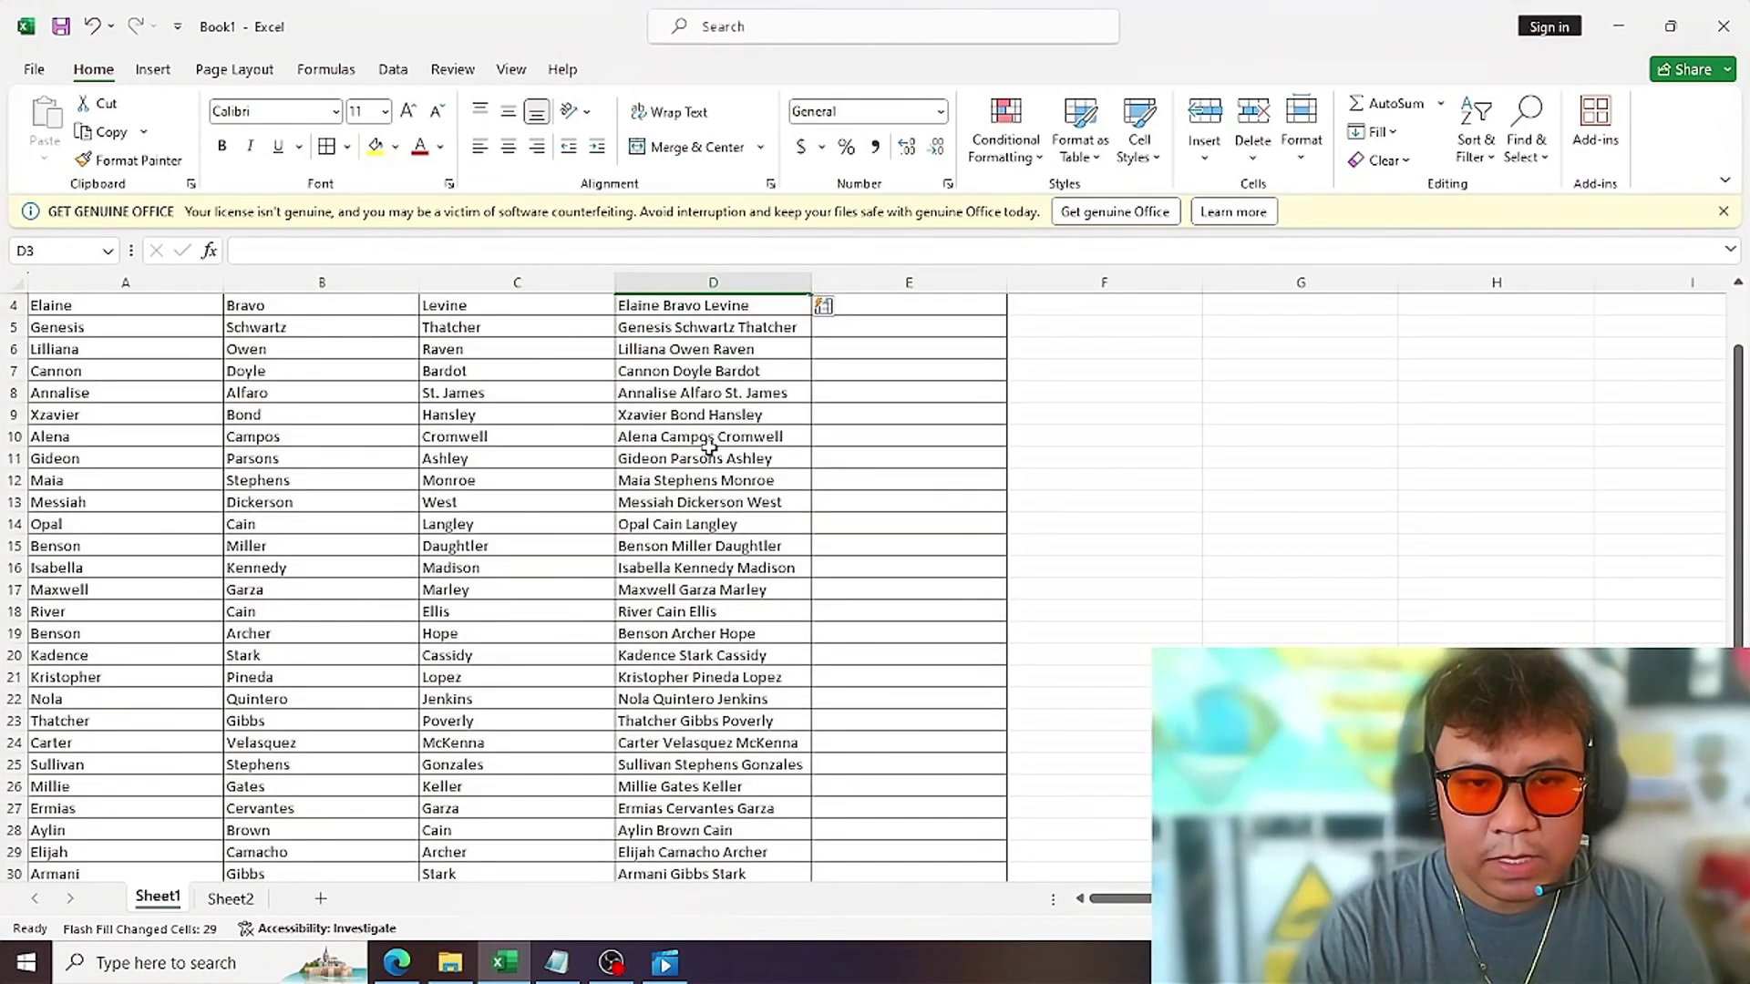
click(713, 329)
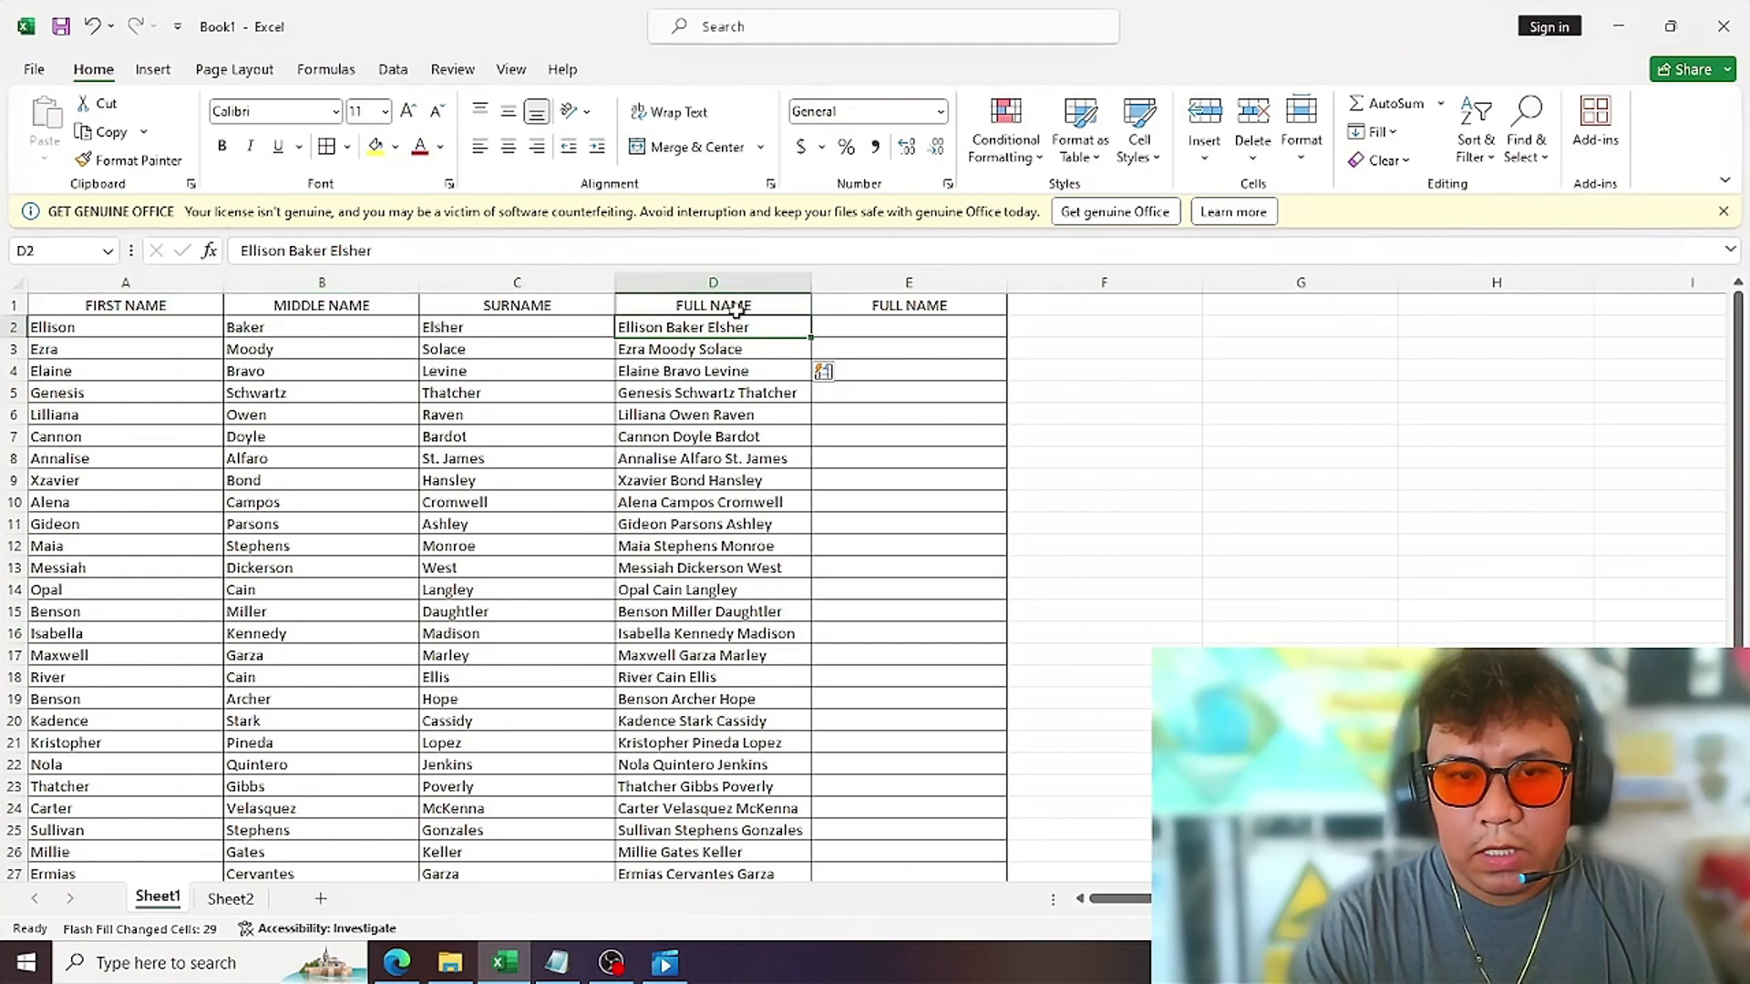
click(735, 375)
click(734, 350)
click(741, 307)
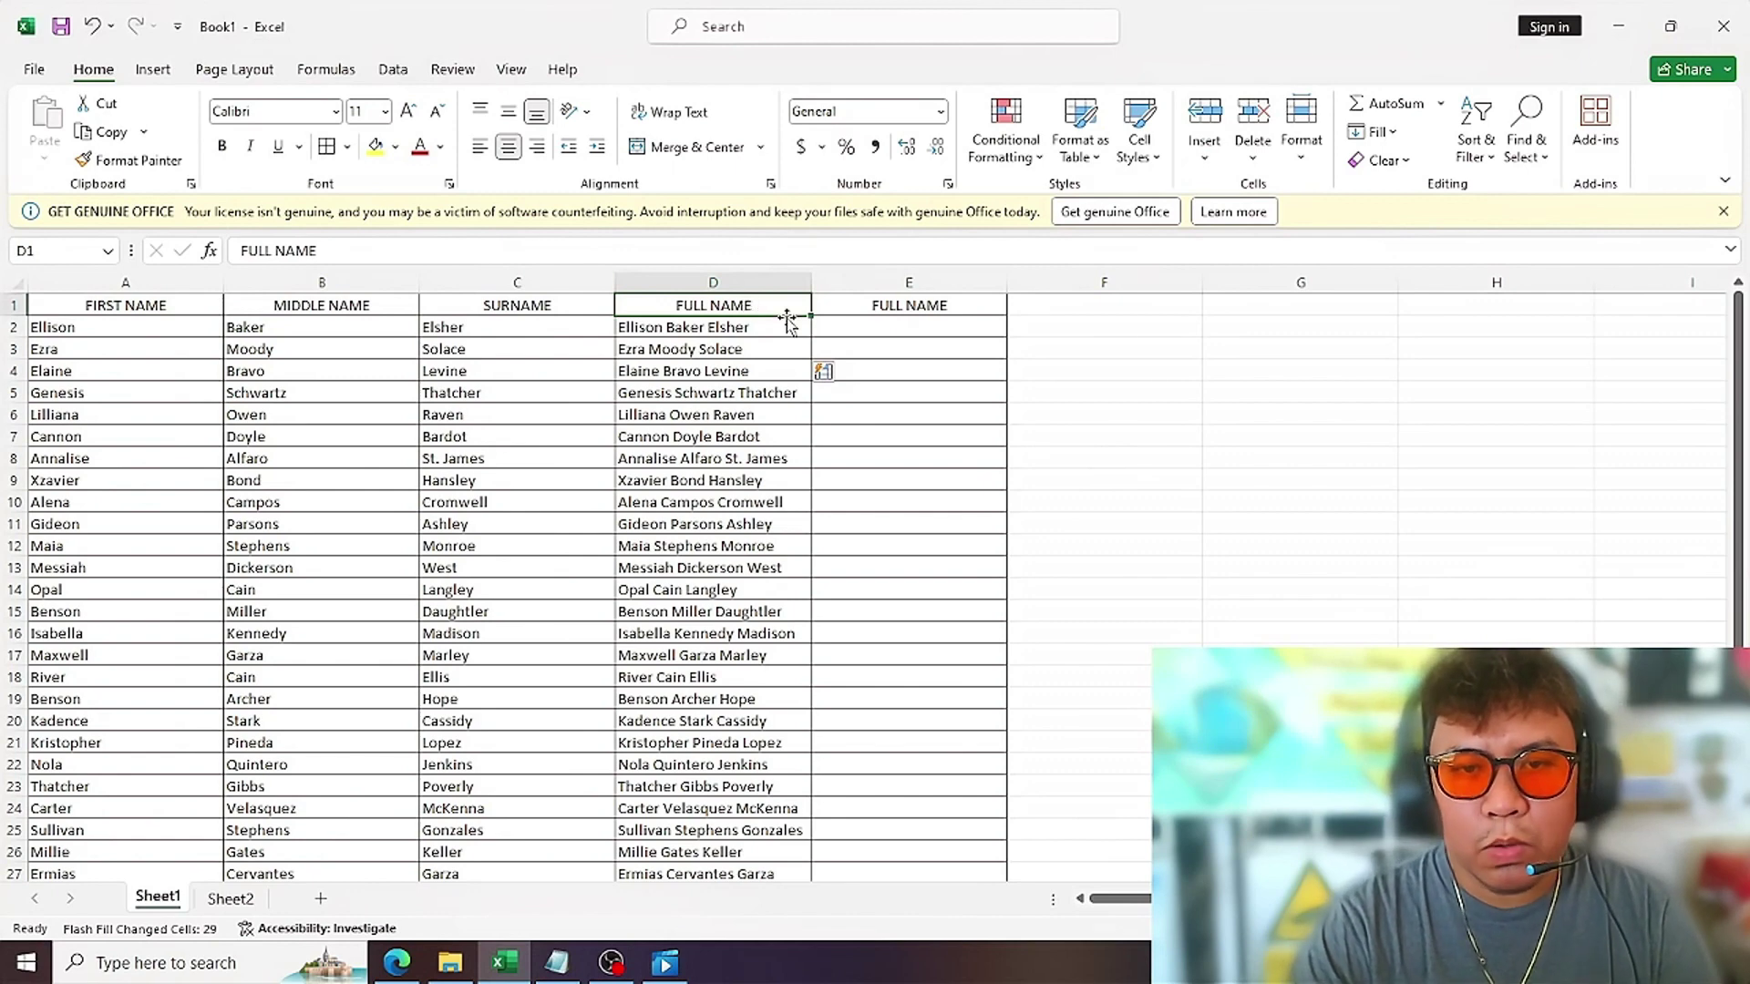
- Enter the row 2 person's name in E2 as surname, comma, first name and middle name, and Flash Fill the column from E3
click(847, 330)
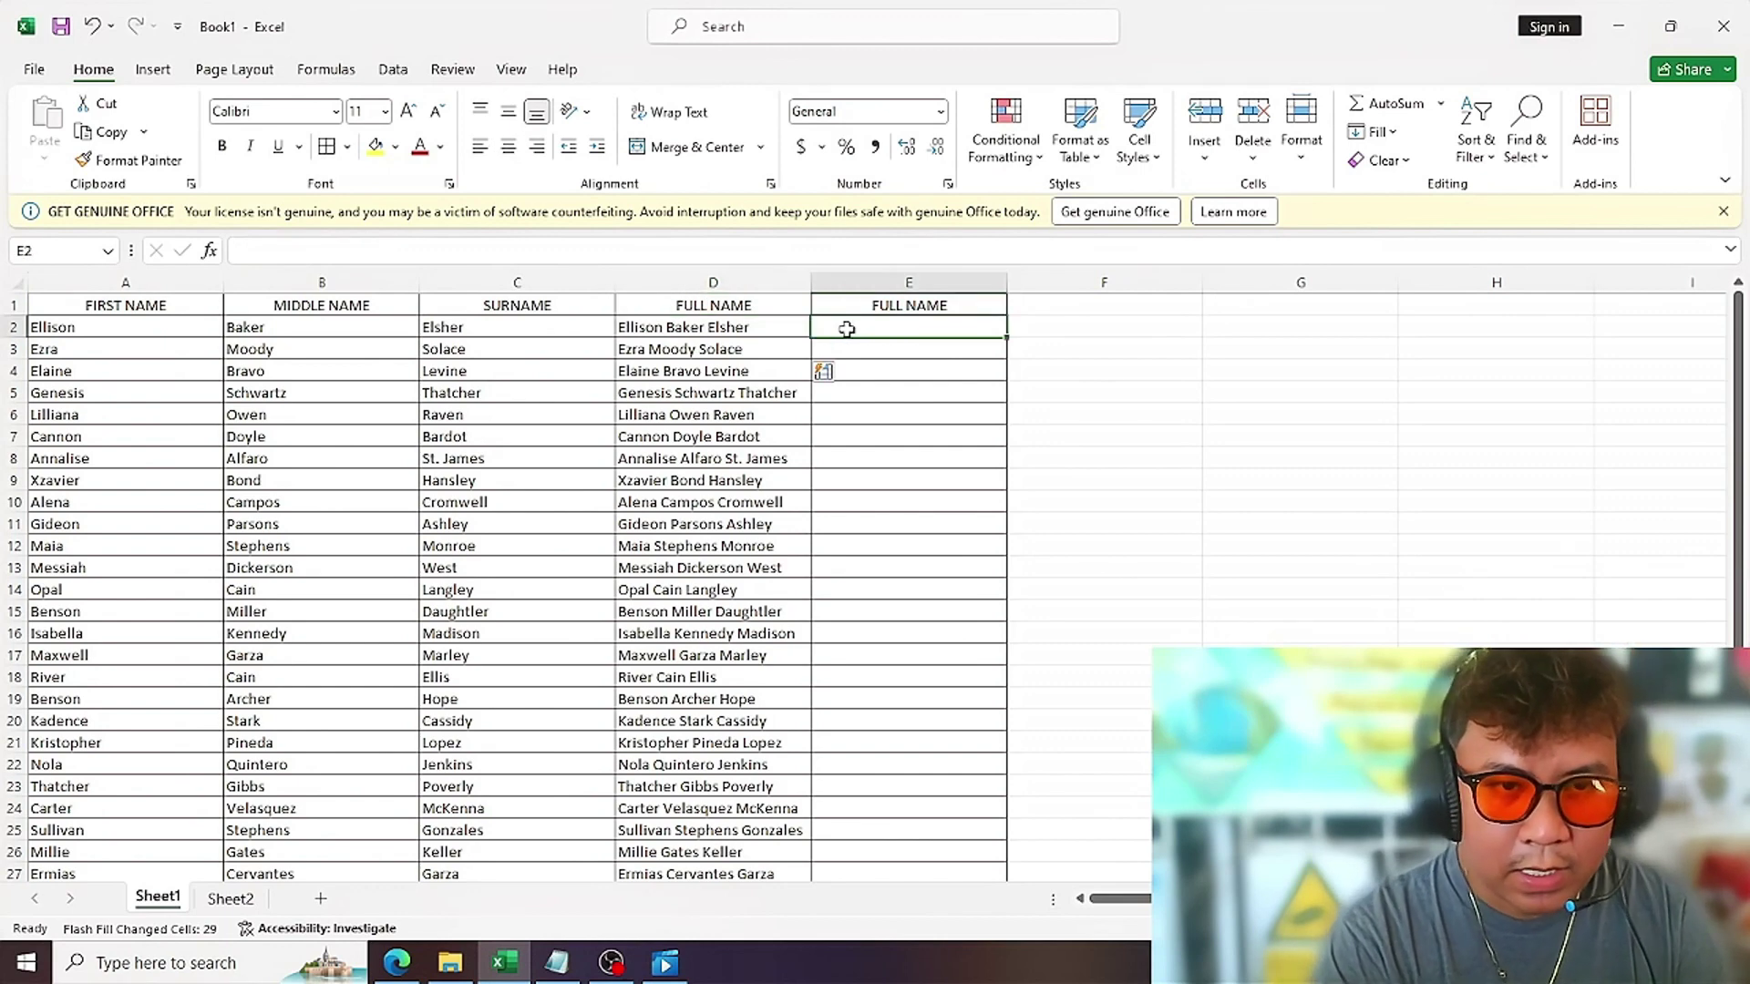
text(Elsher)
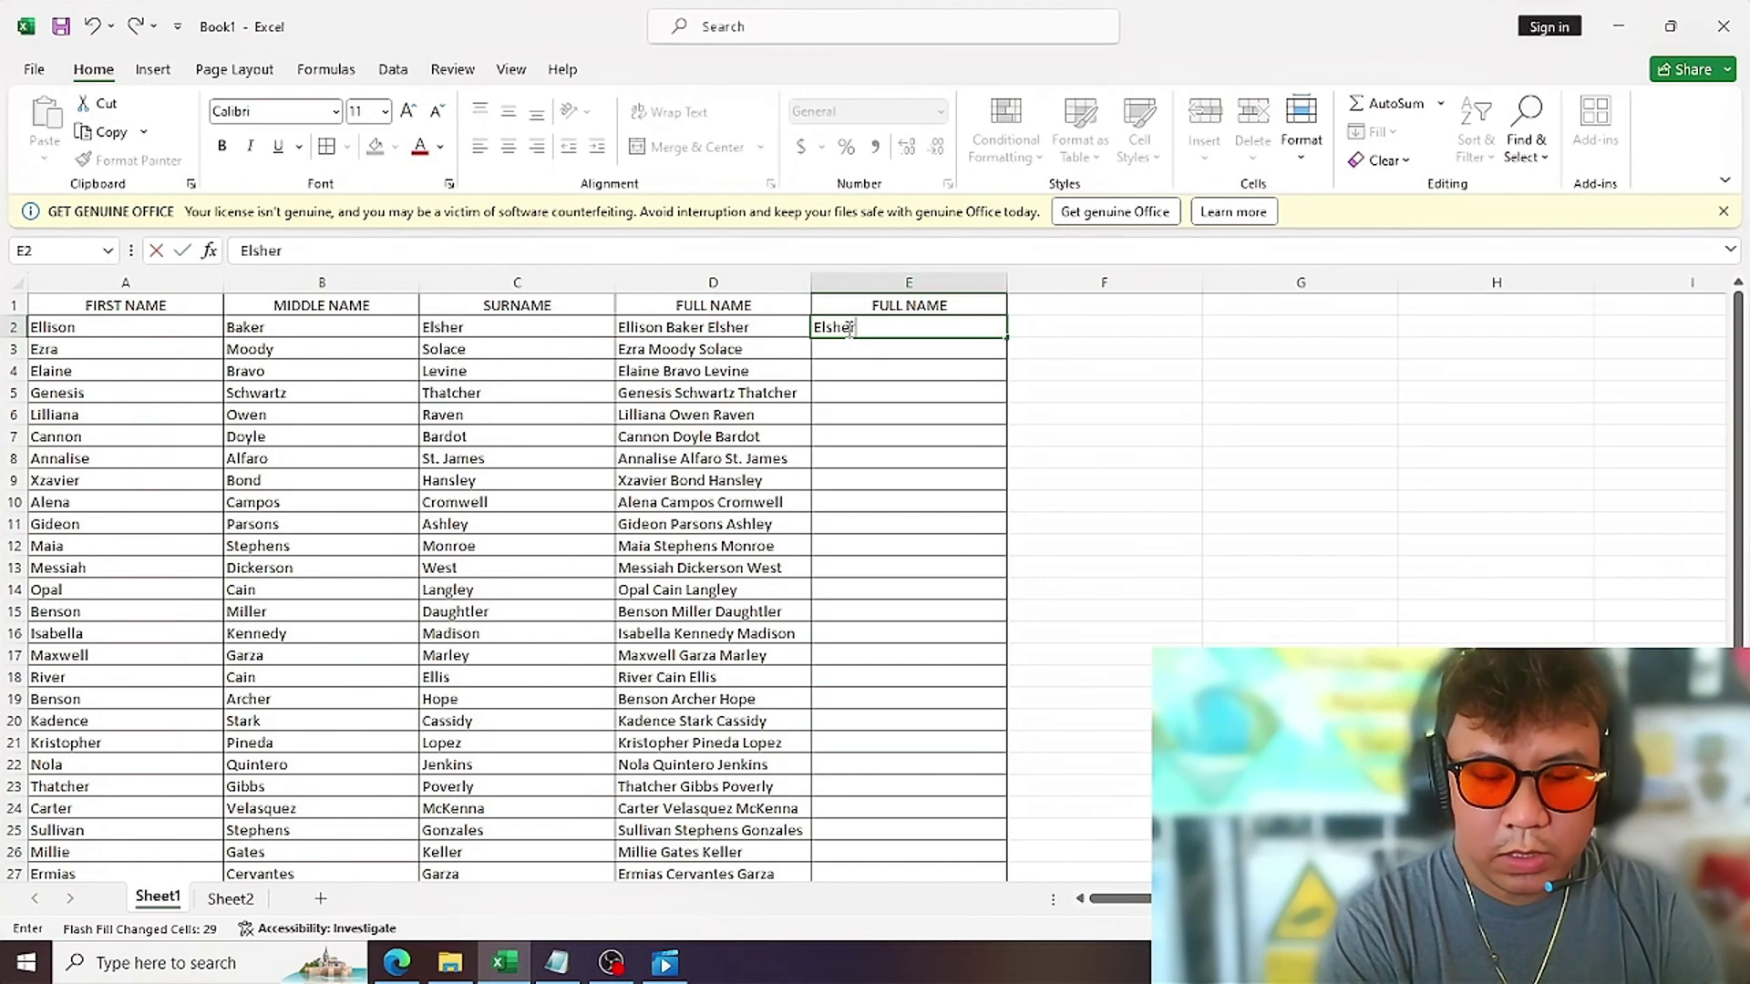
text(,)
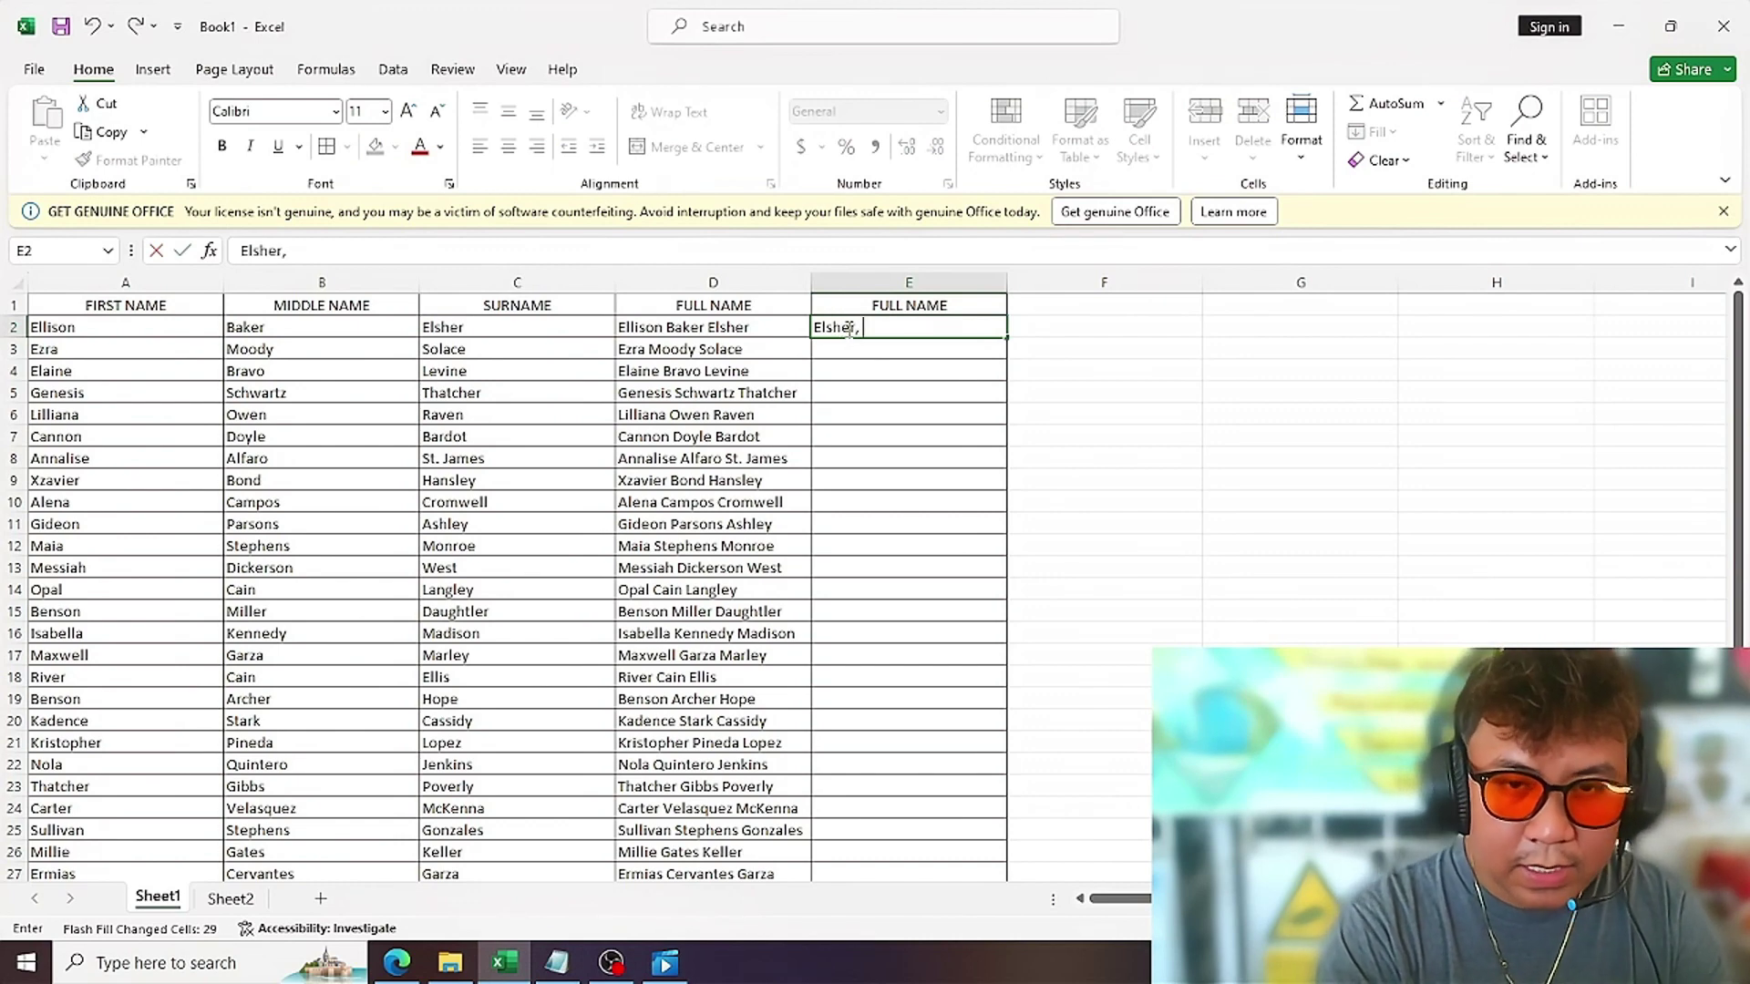
text( Ellis)
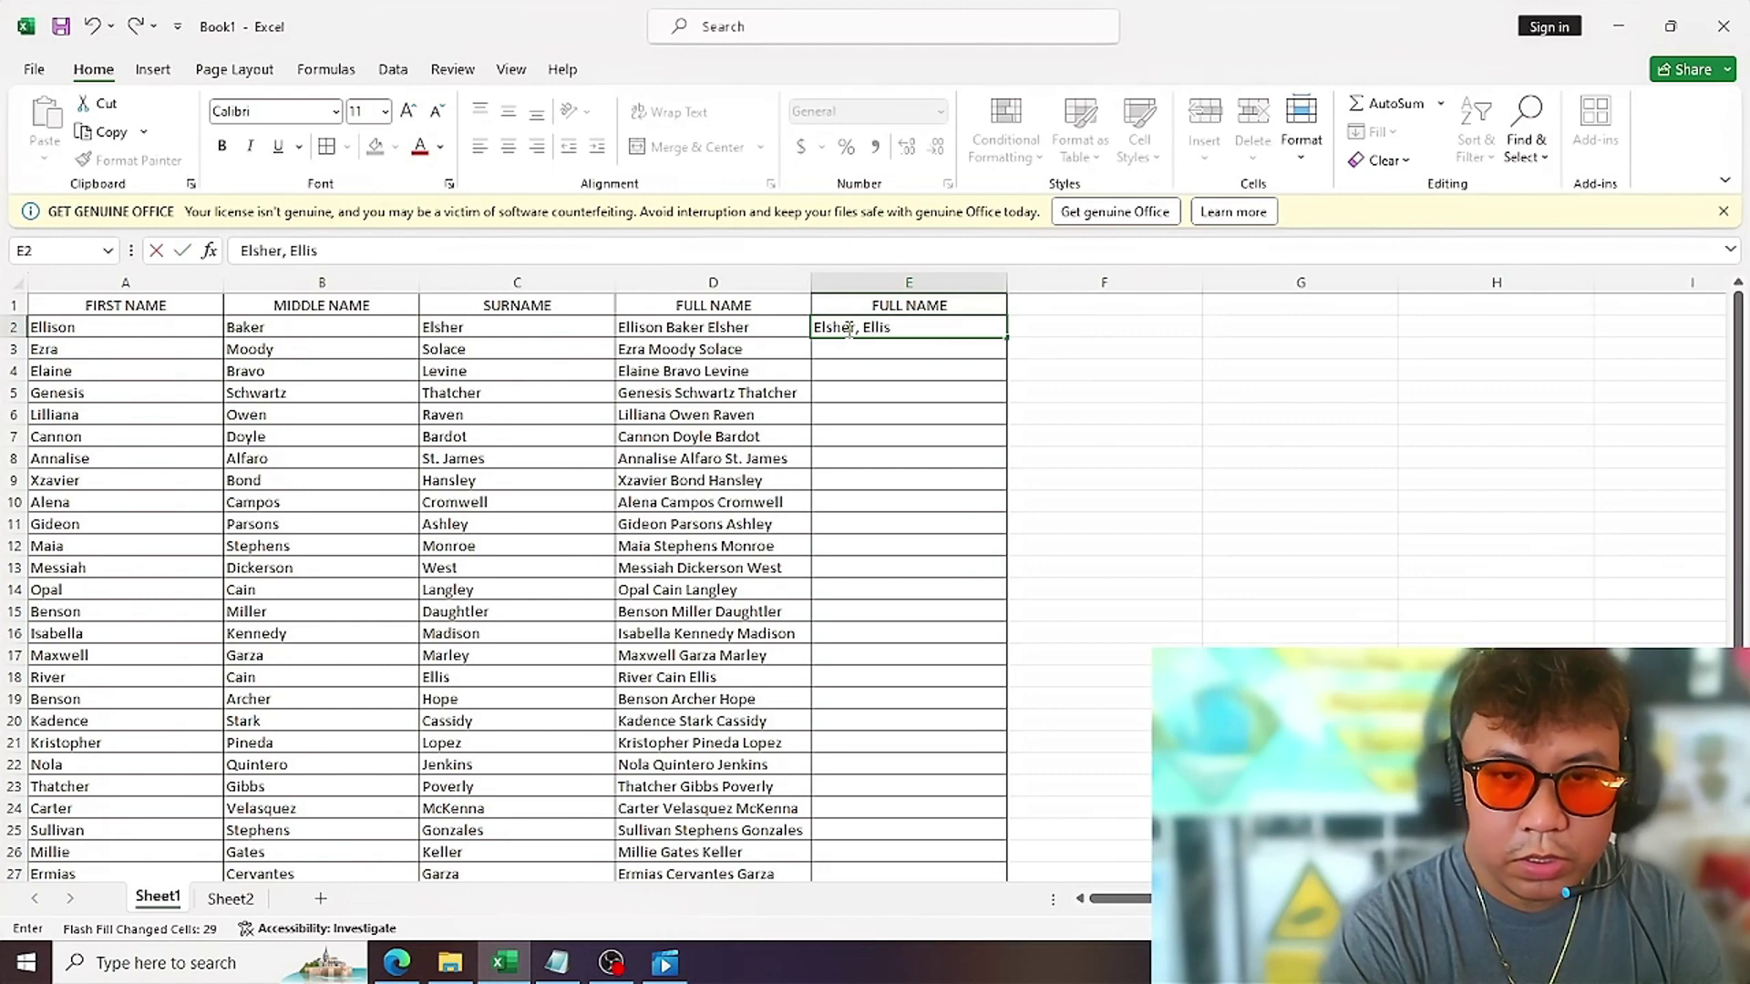
text(on)
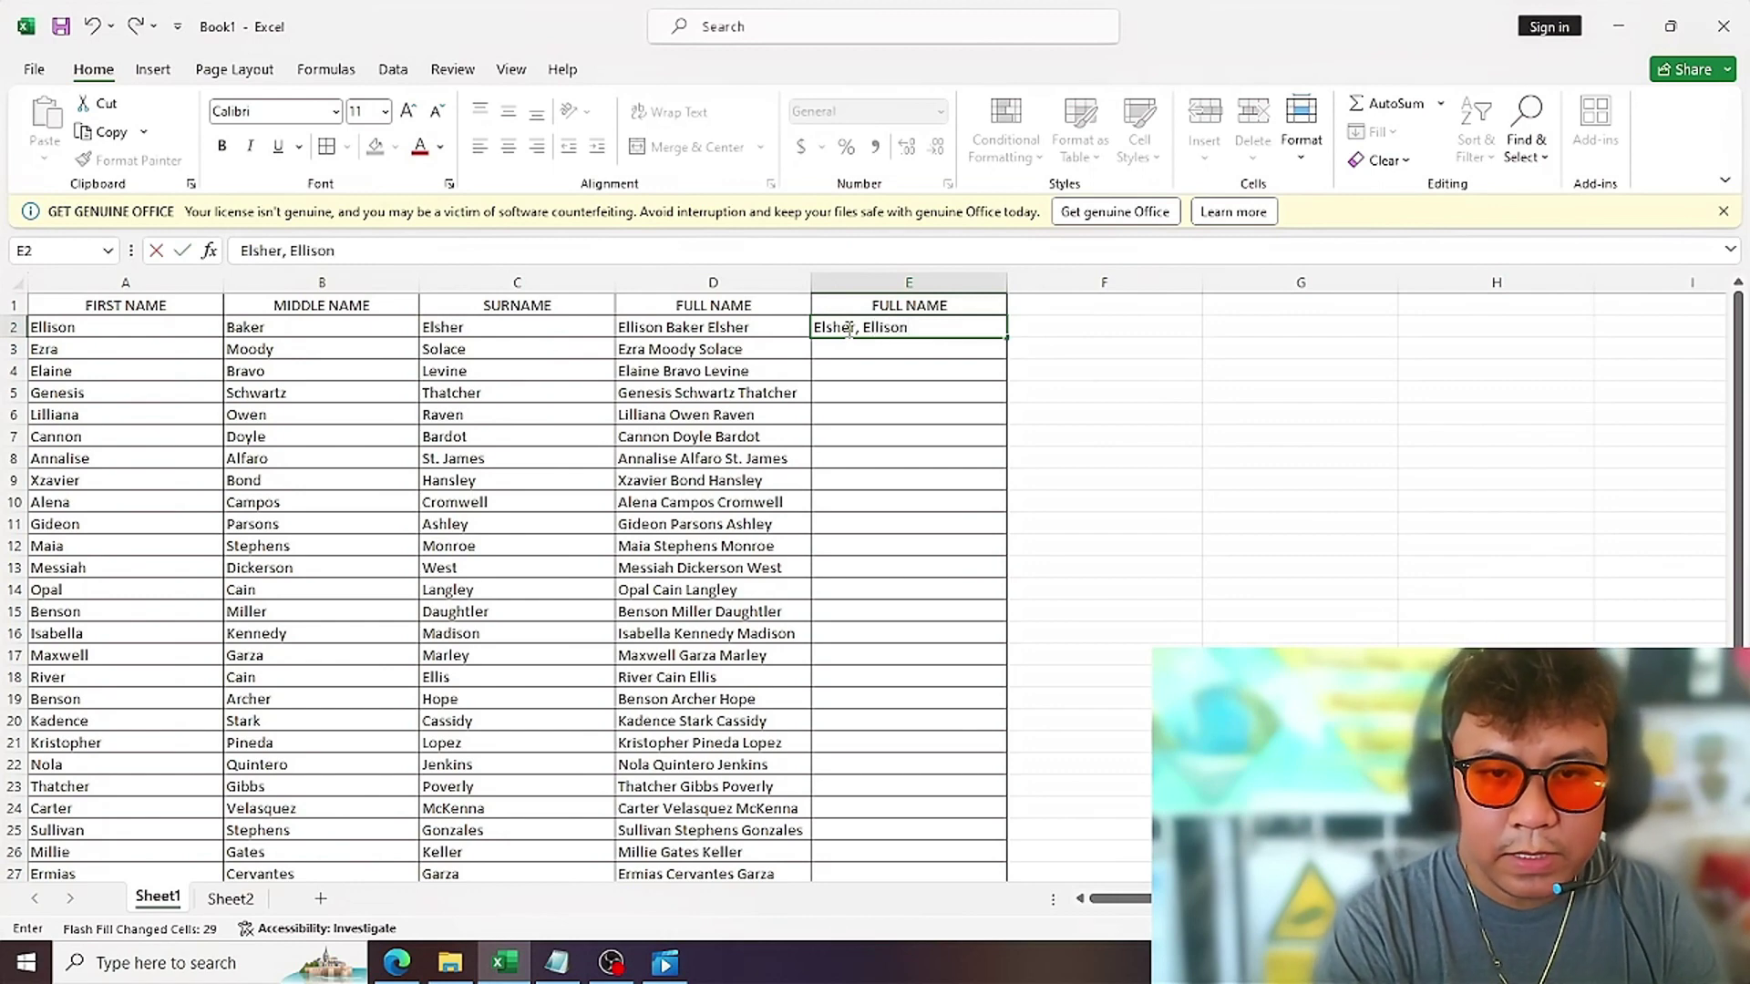
text( Baker)
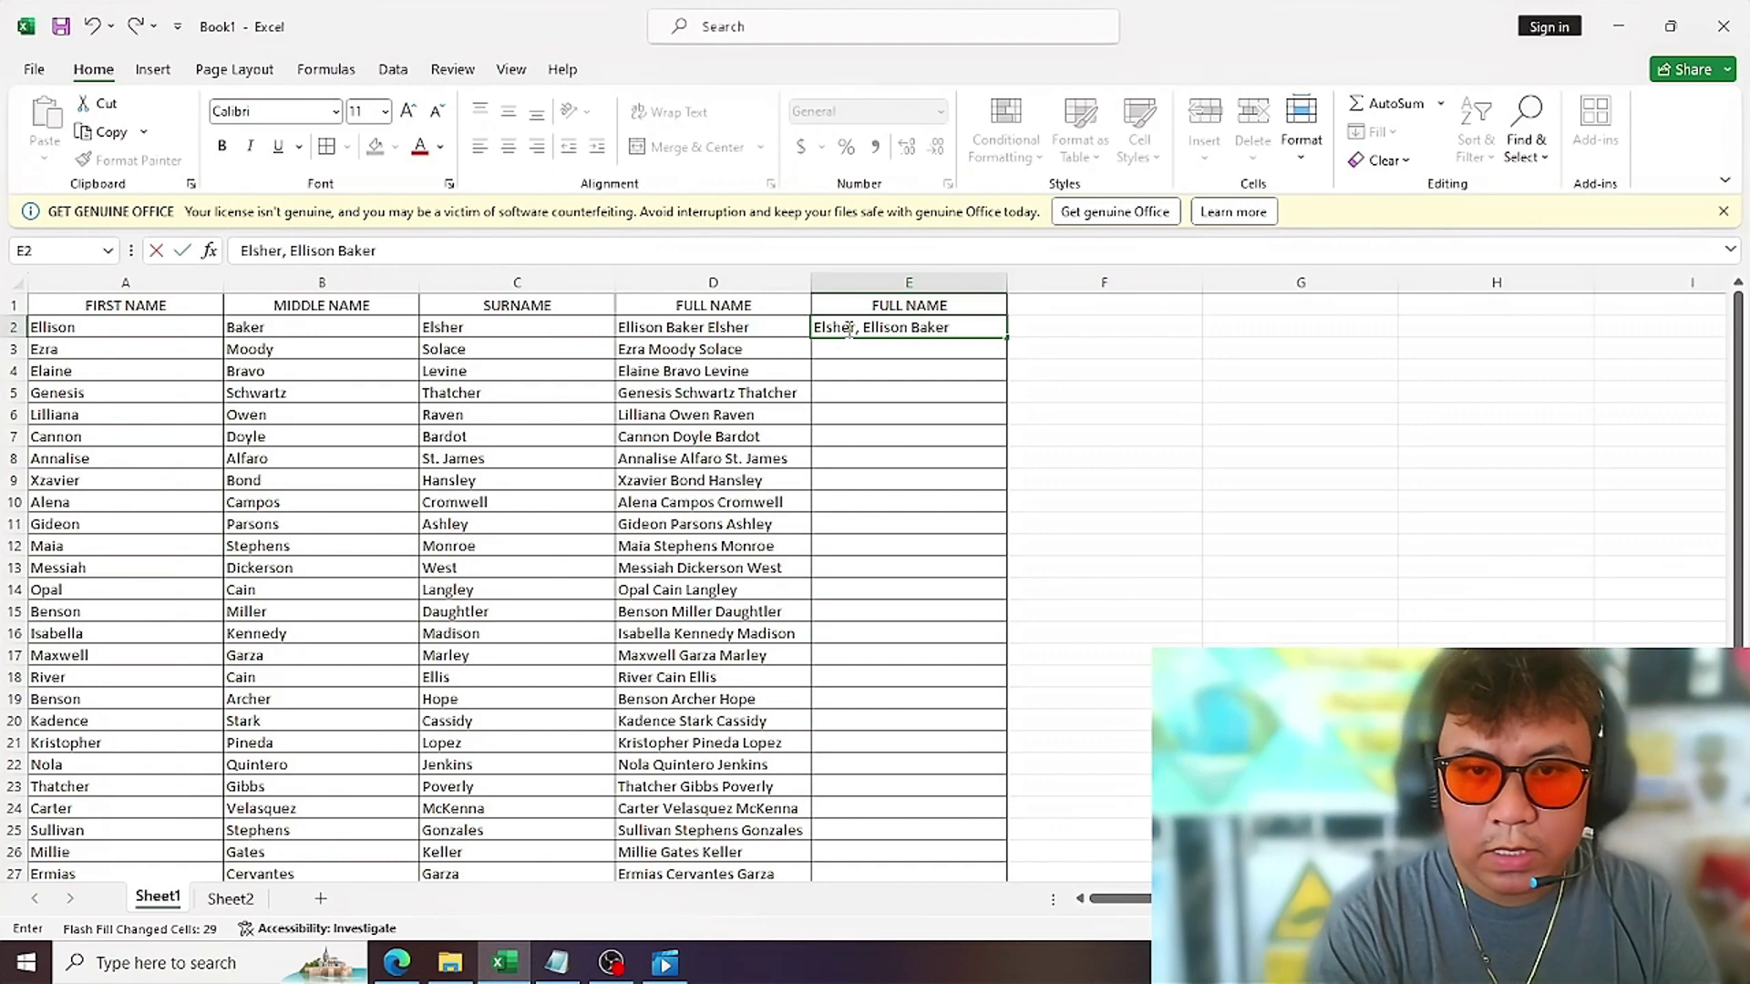
key(Return)
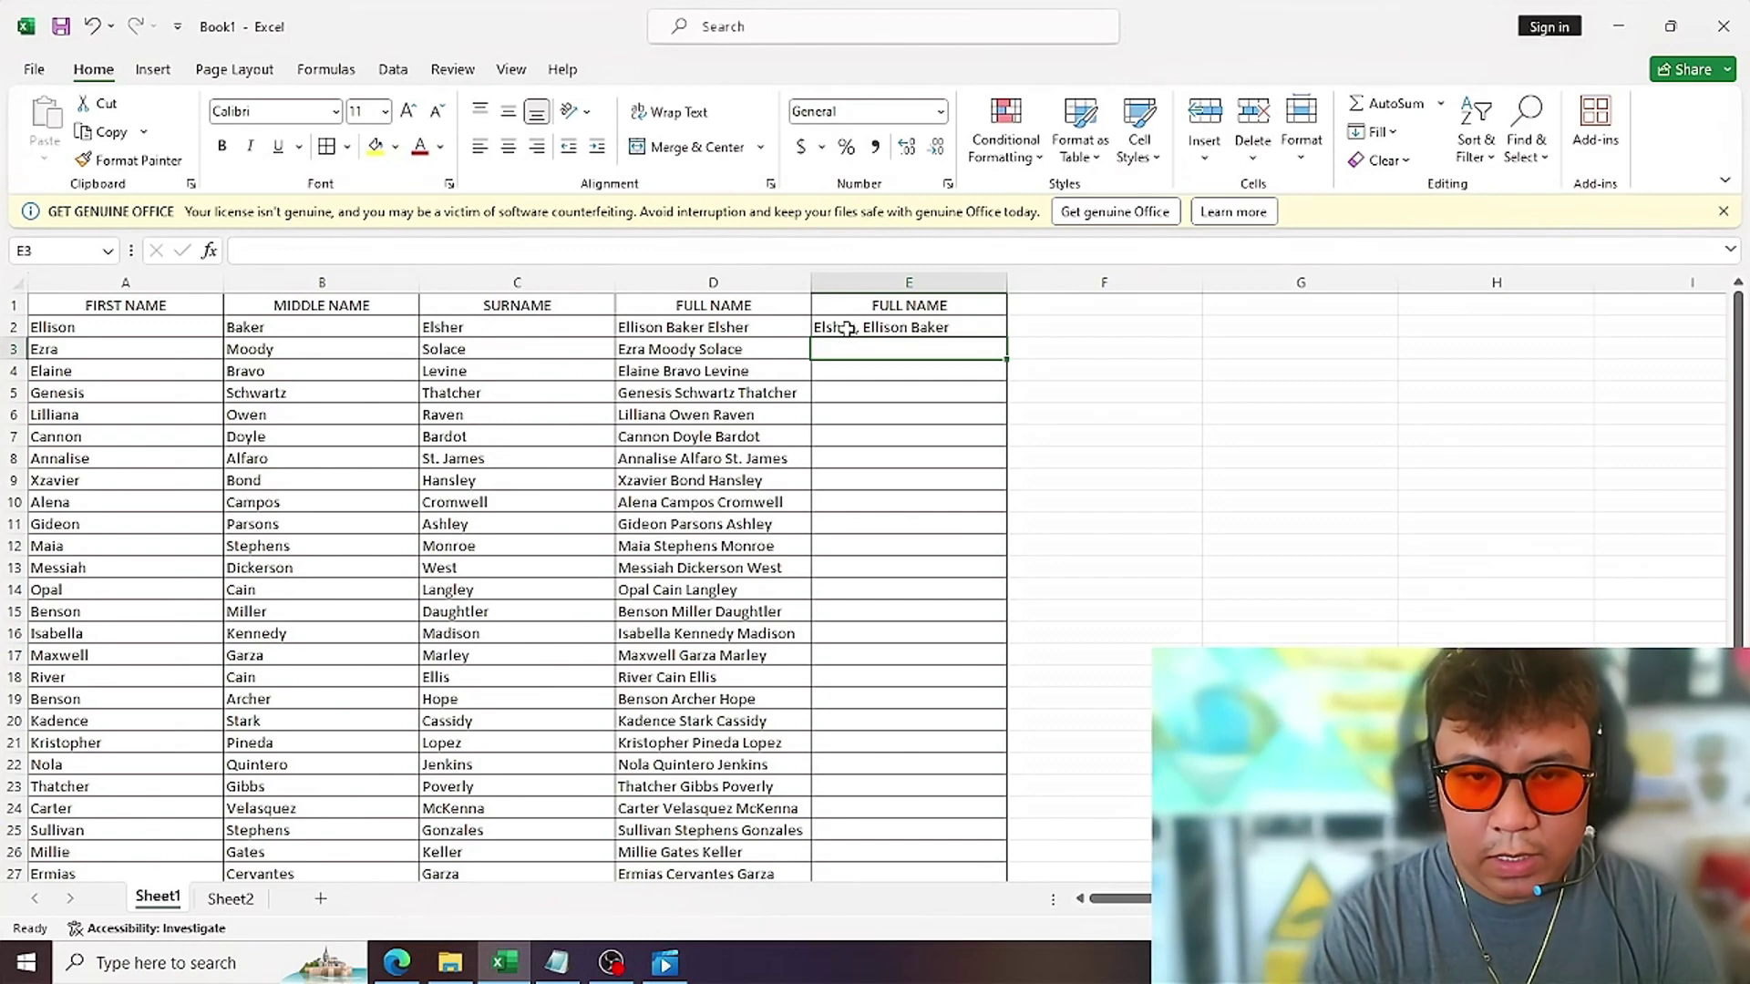
key(ctrl+e)
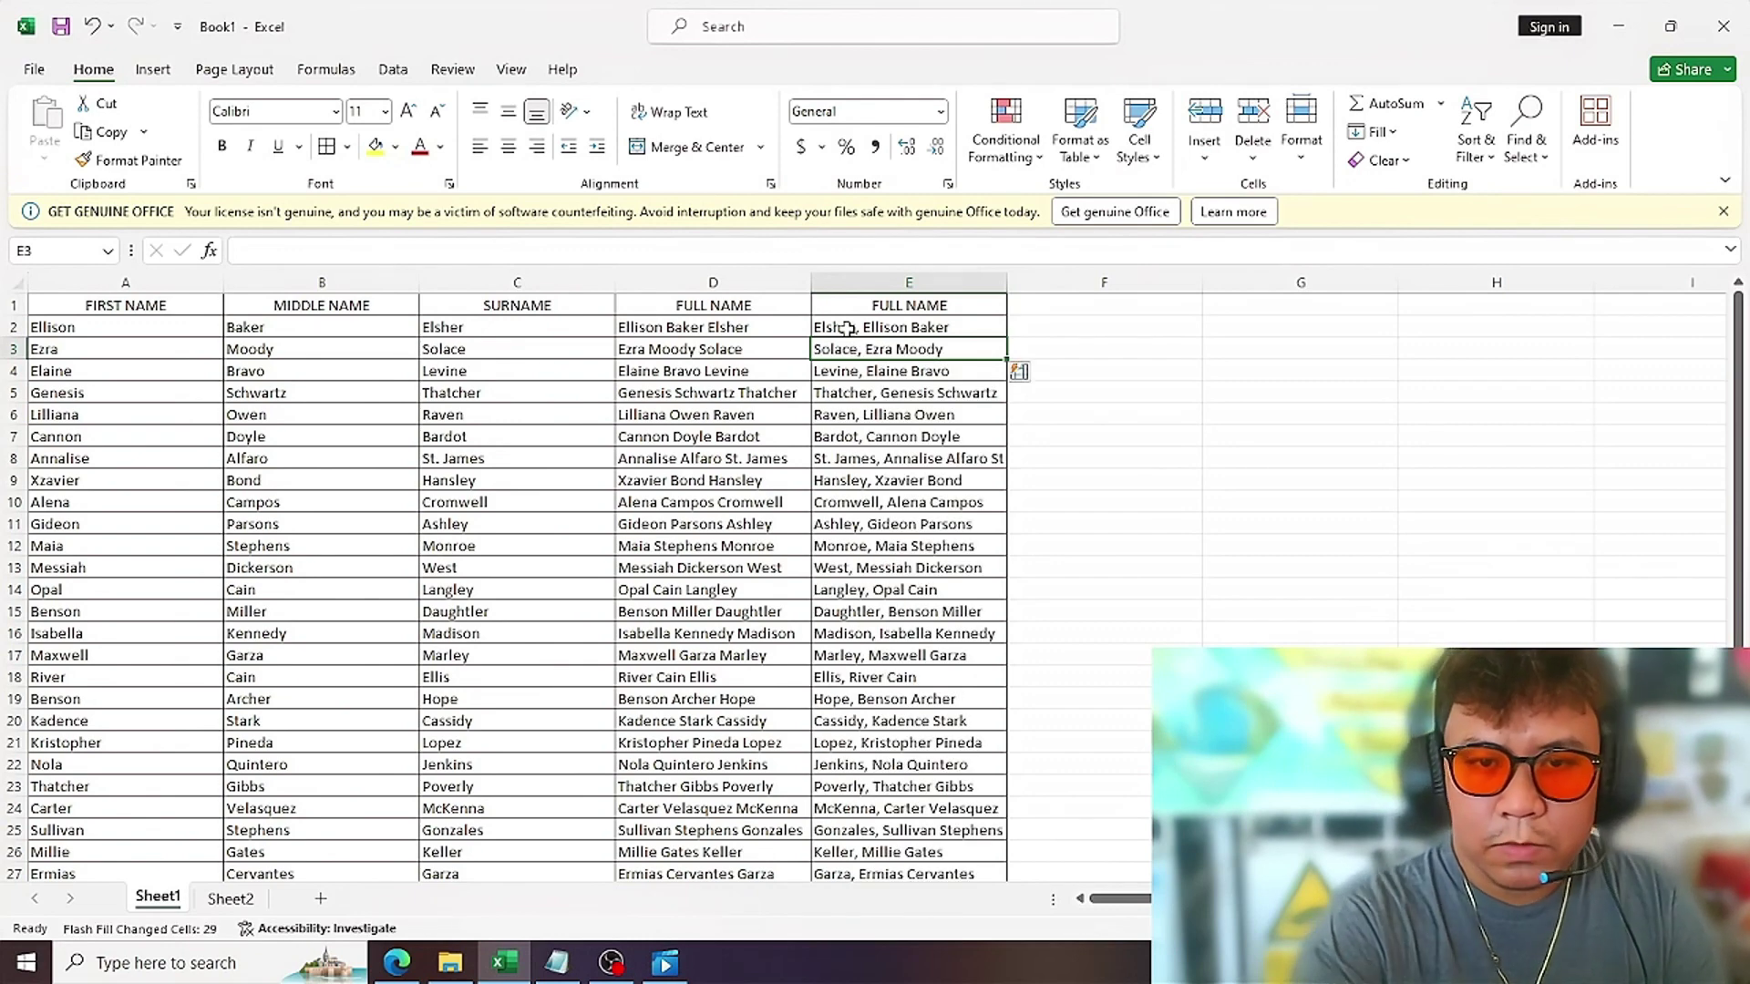
- Review the surname-first names filled in column E against the FIRST NAME, MIDDLE NAME and SURNAME columns
click(907, 328)
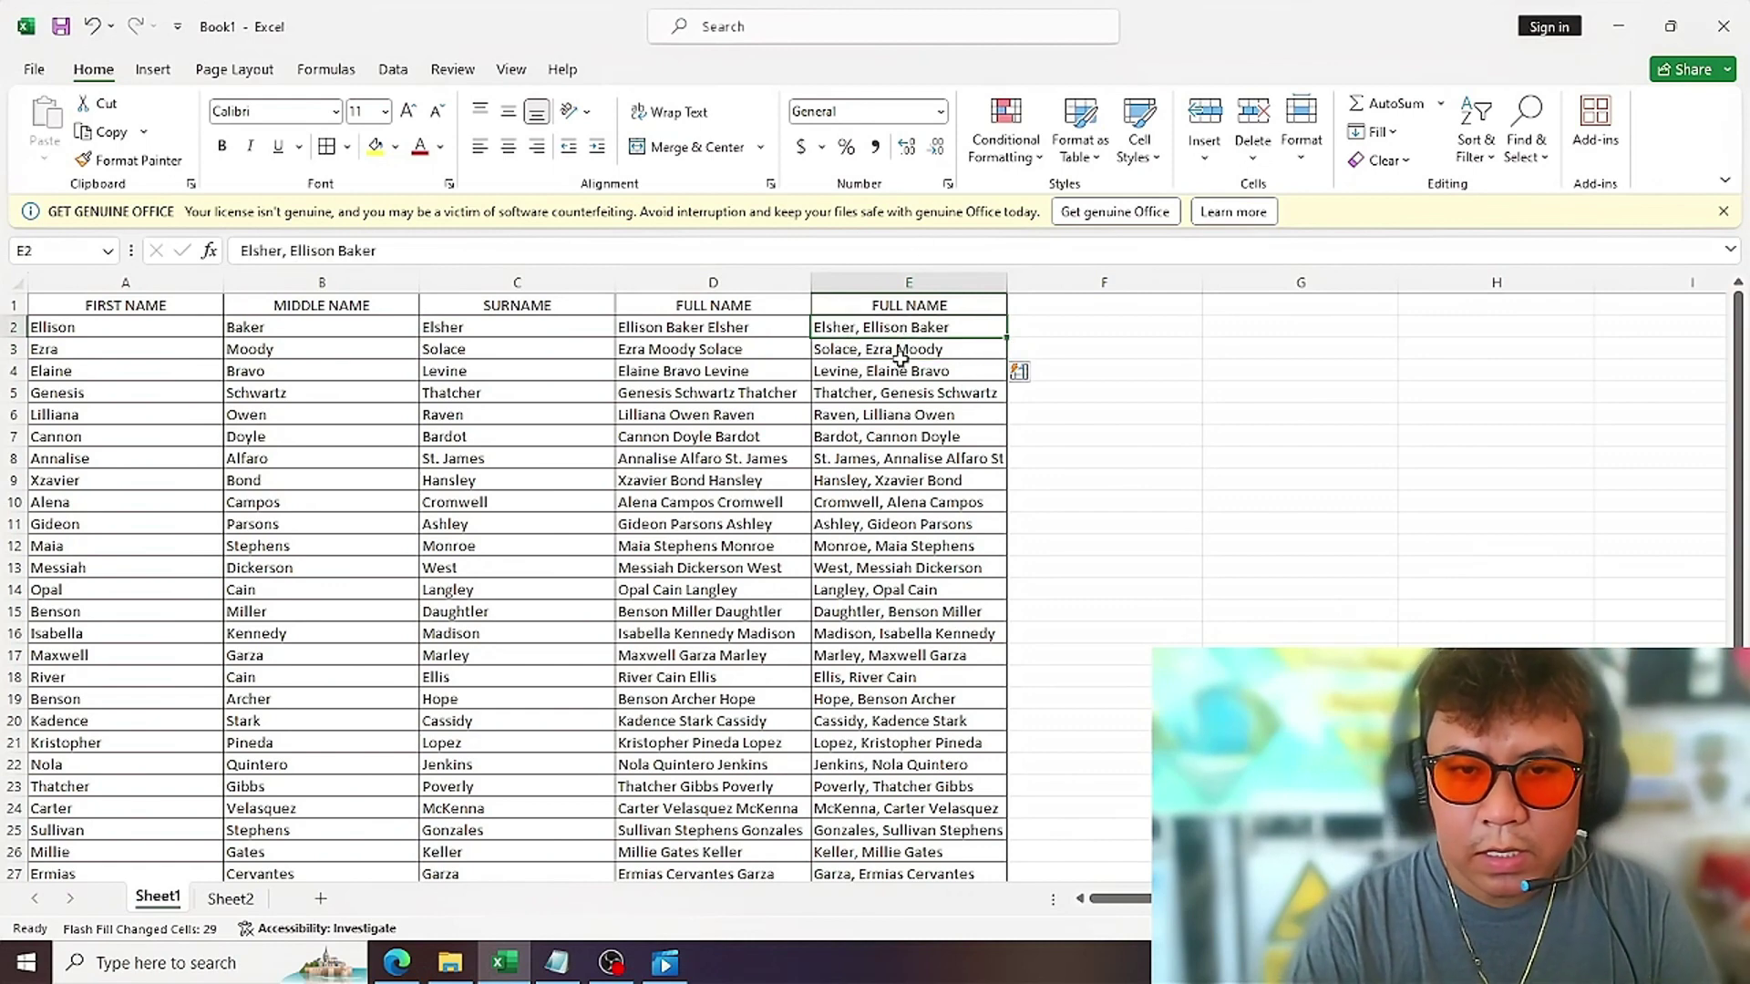
click(889, 348)
click(861, 372)
click(887, 394)
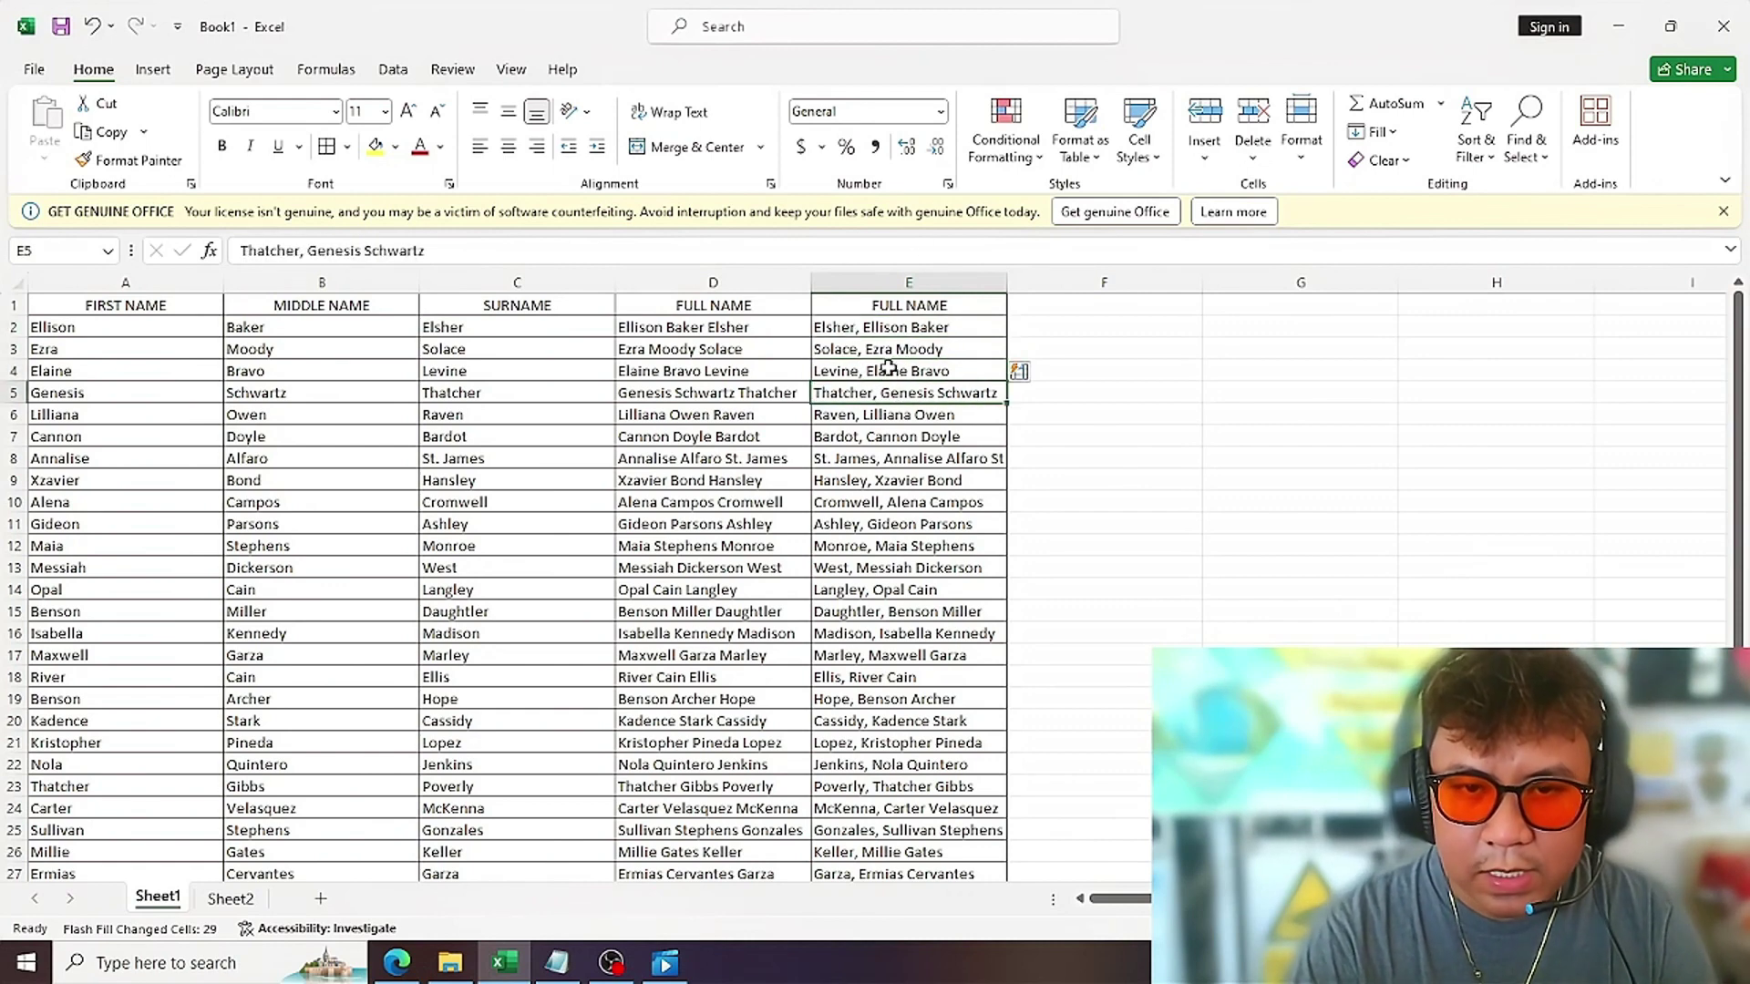
click(888, 364)
click(889, 349)
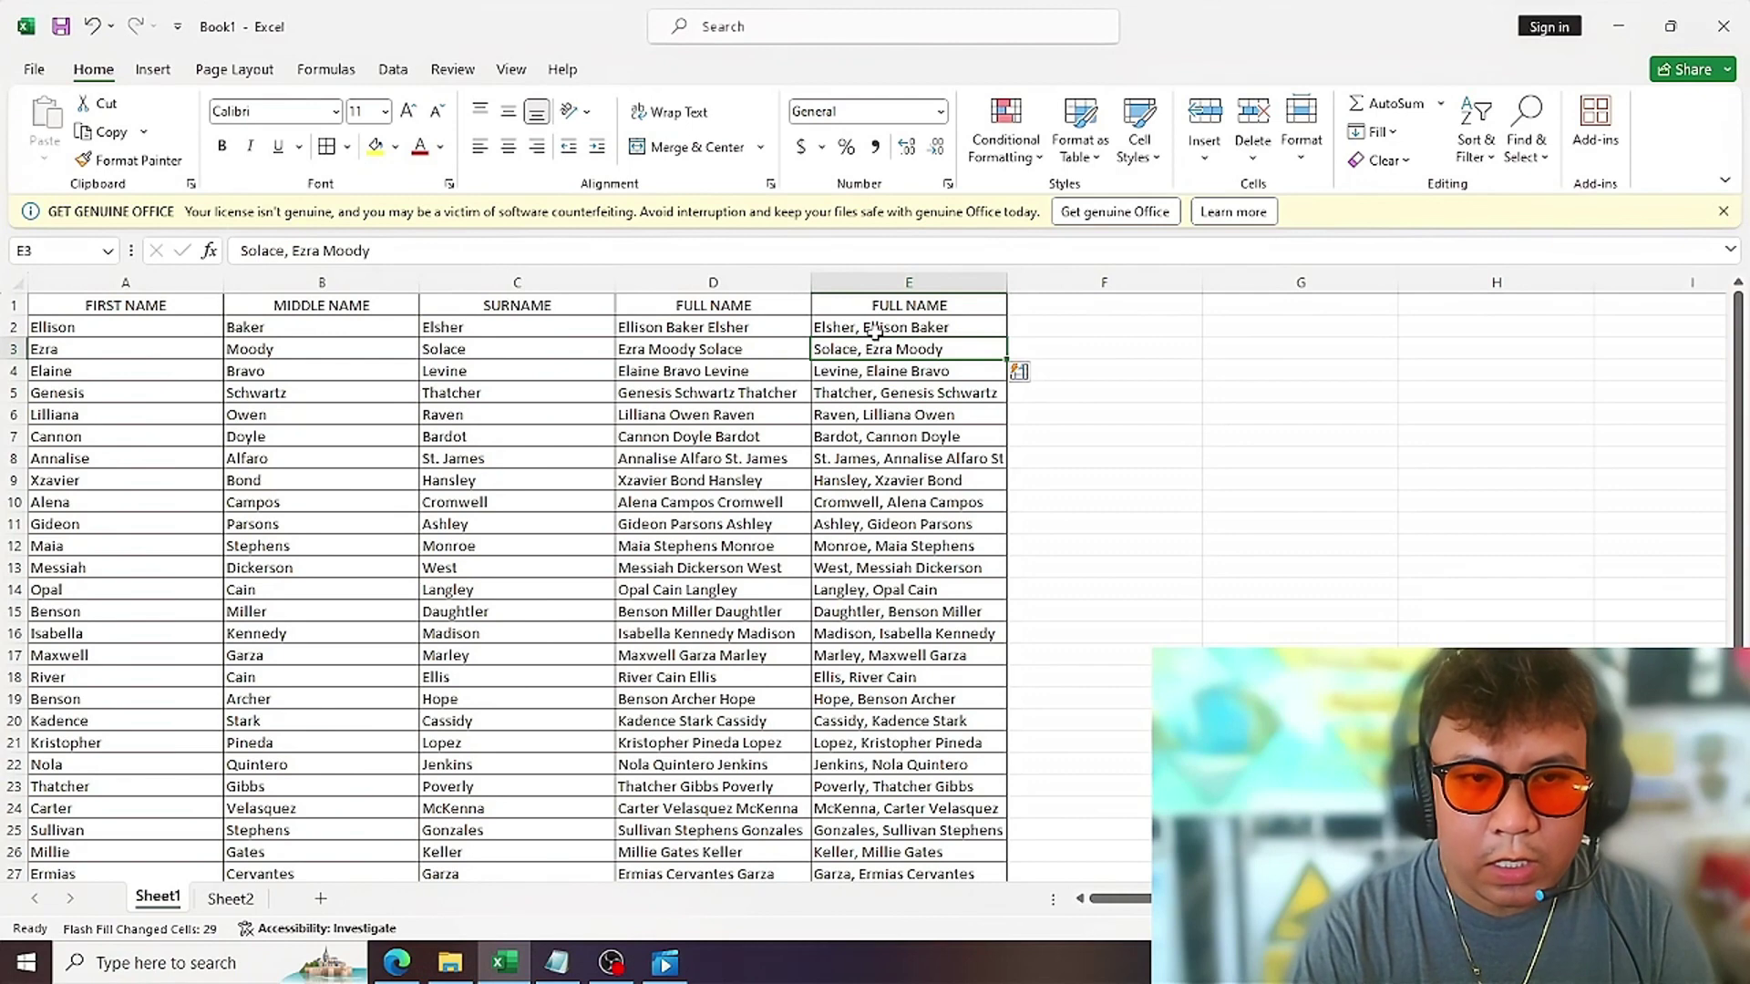
click(877, 328)
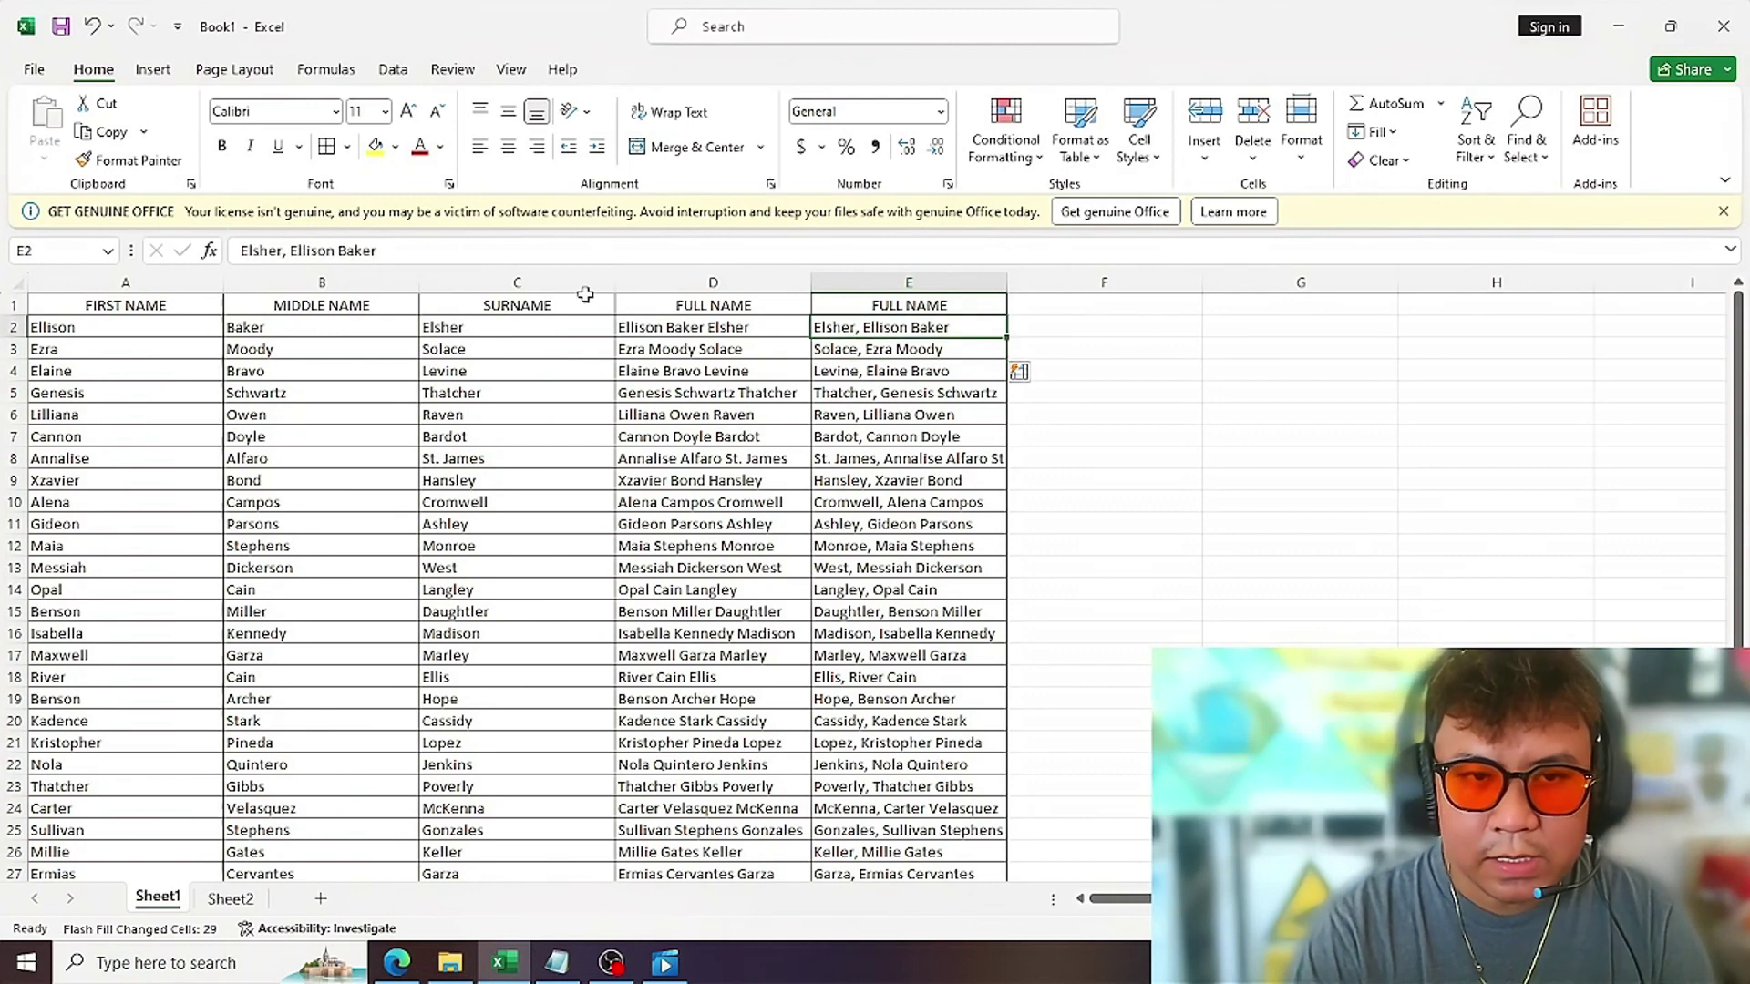
click(889, 351)
click(885, 375)
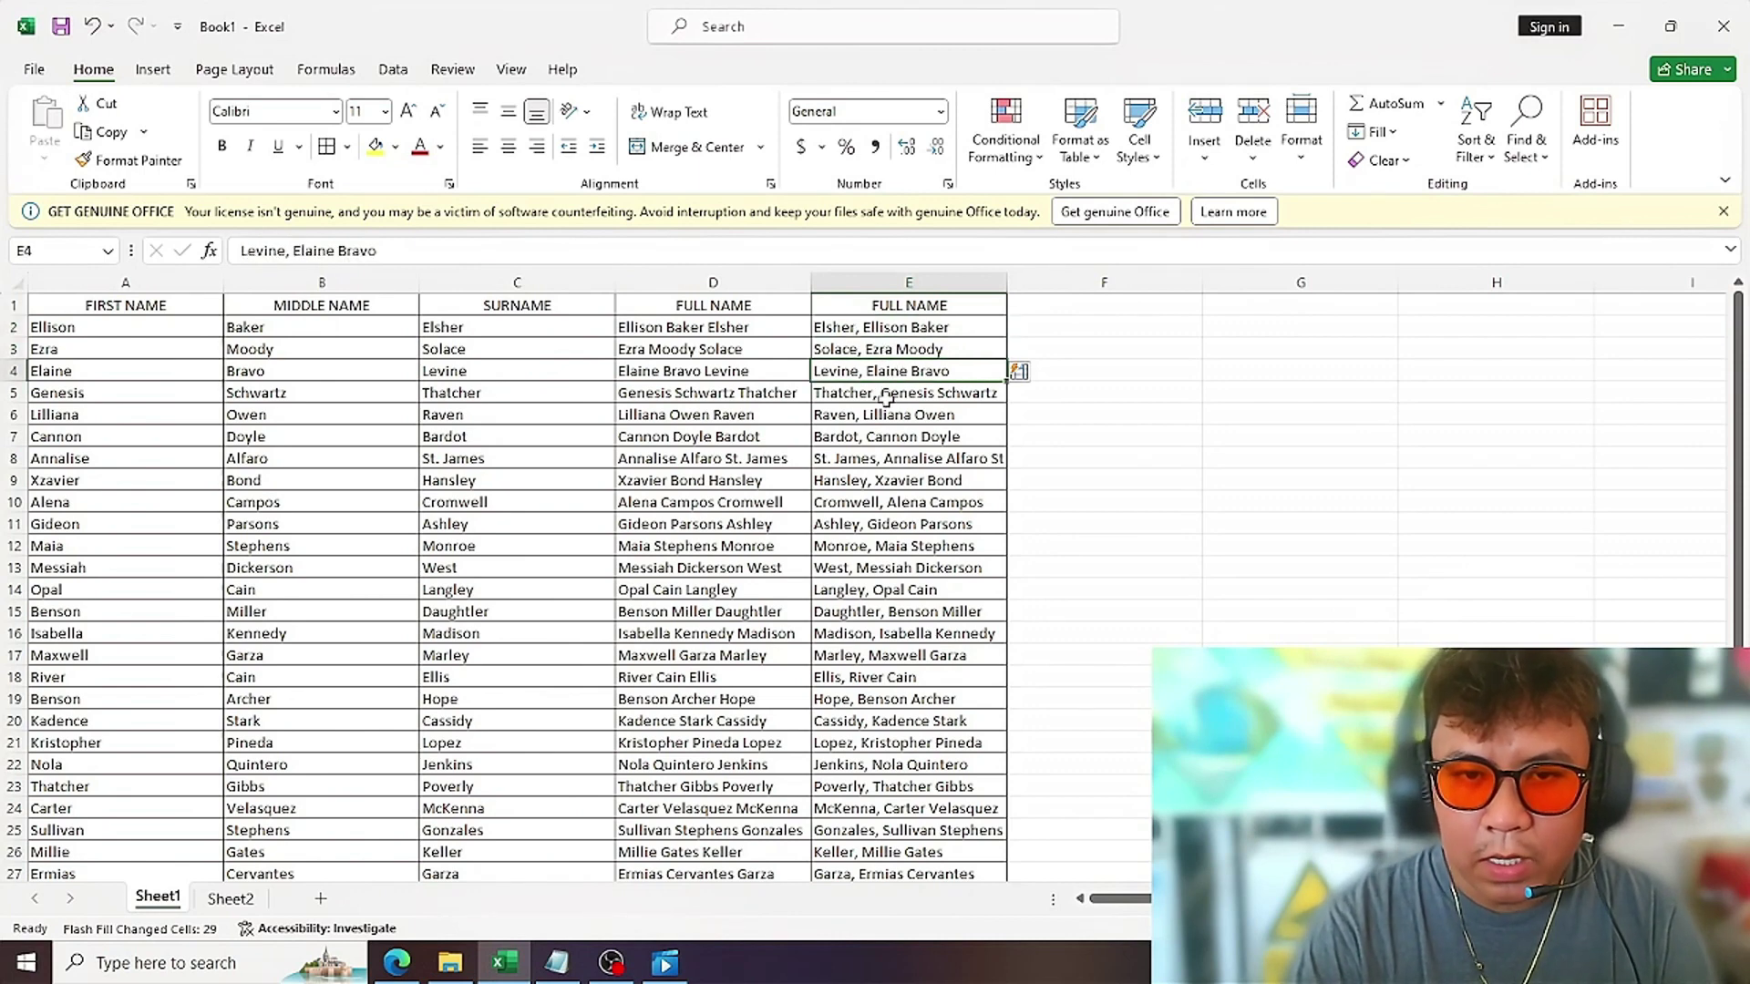
click(886, 397)
click(886, 418)
click(897, 441)
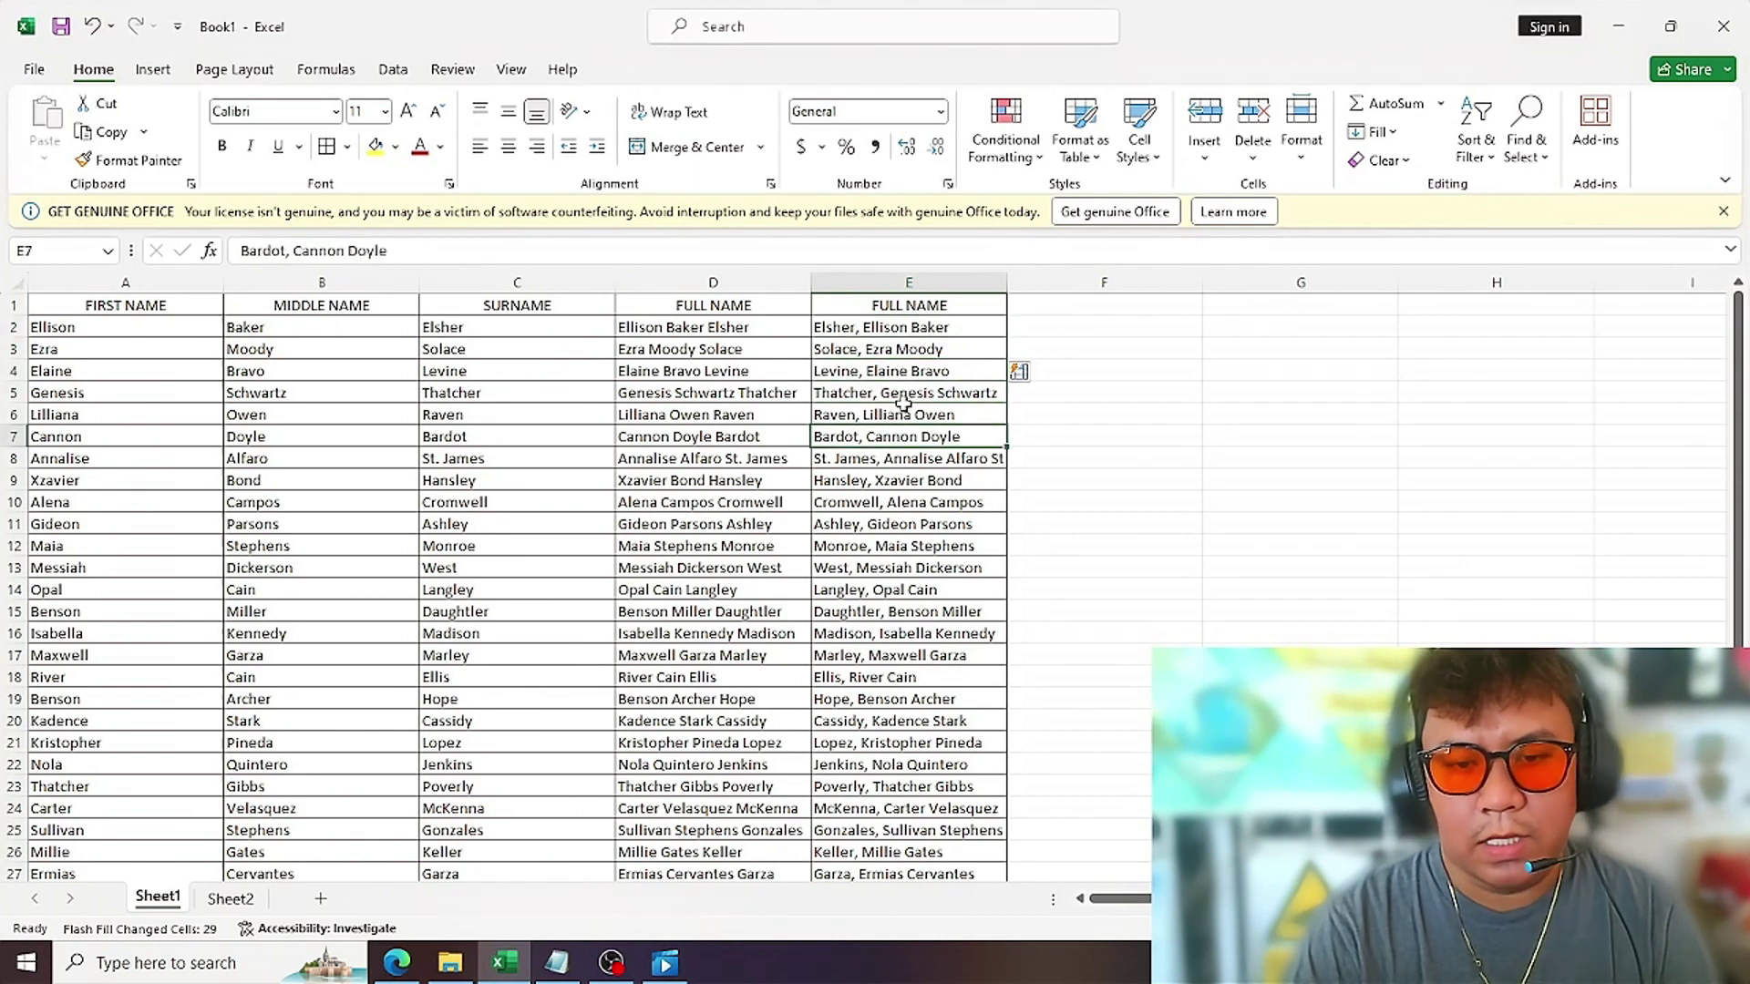
scroll(845, 538, down, 2)
scroll(875, 592, up, 2)
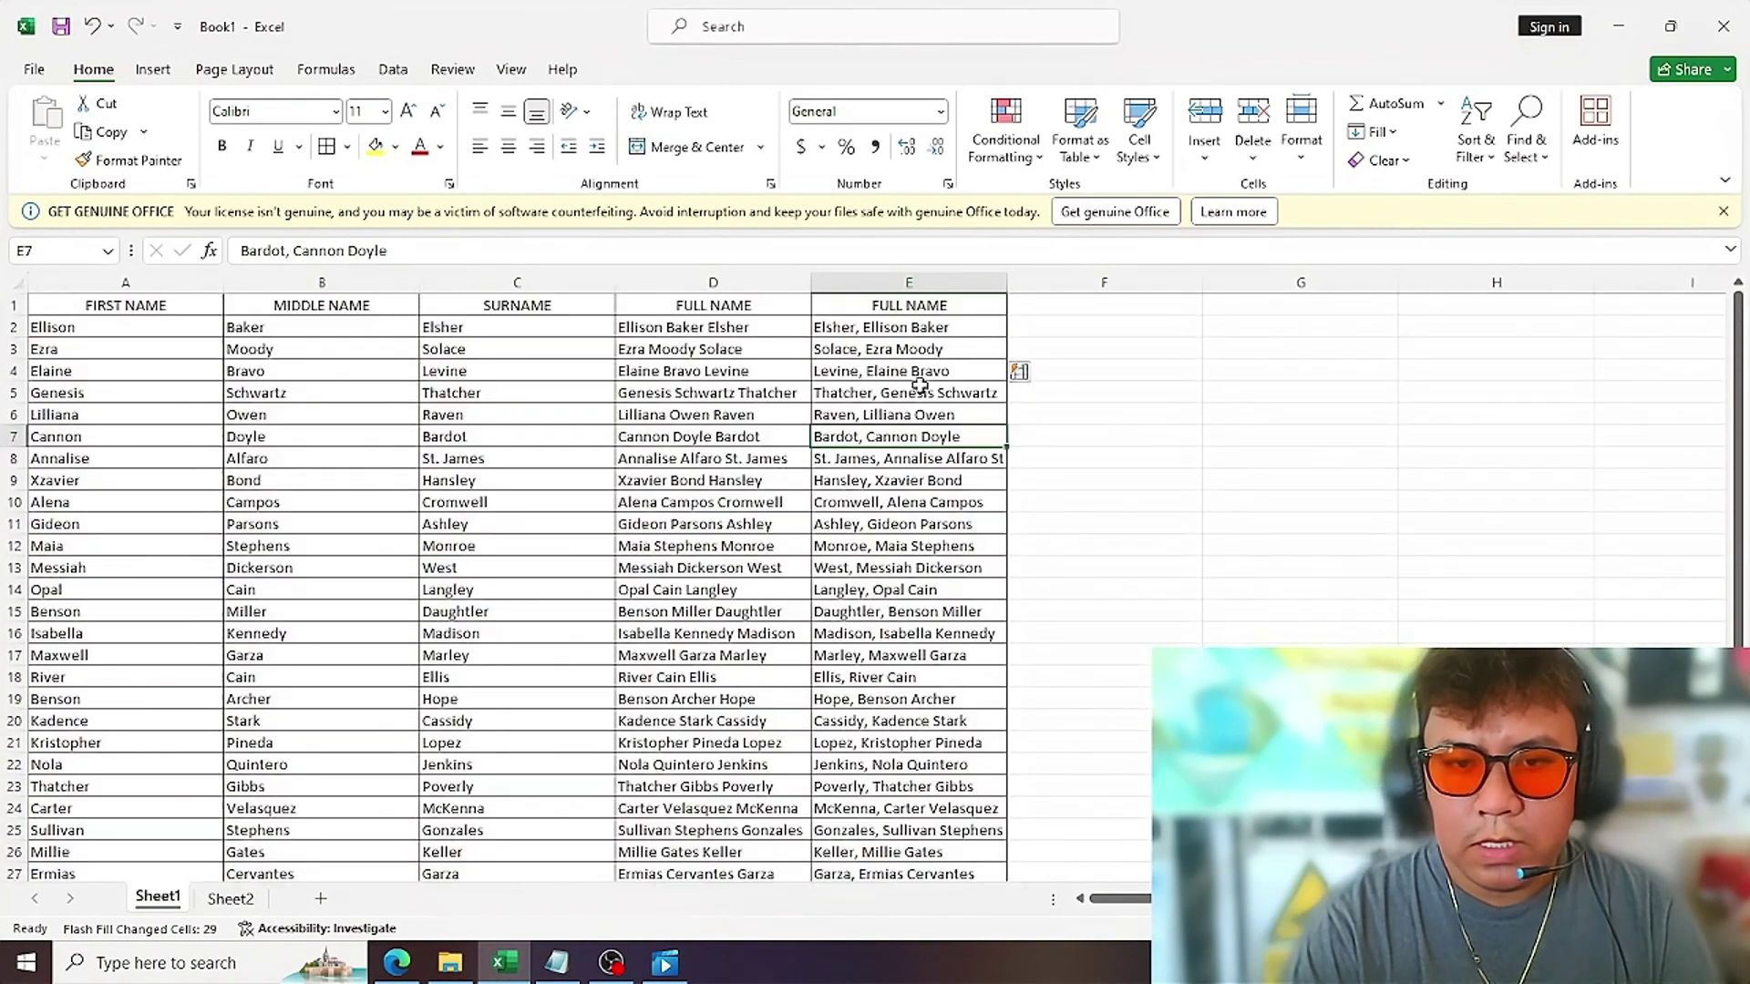
click(919, 307)
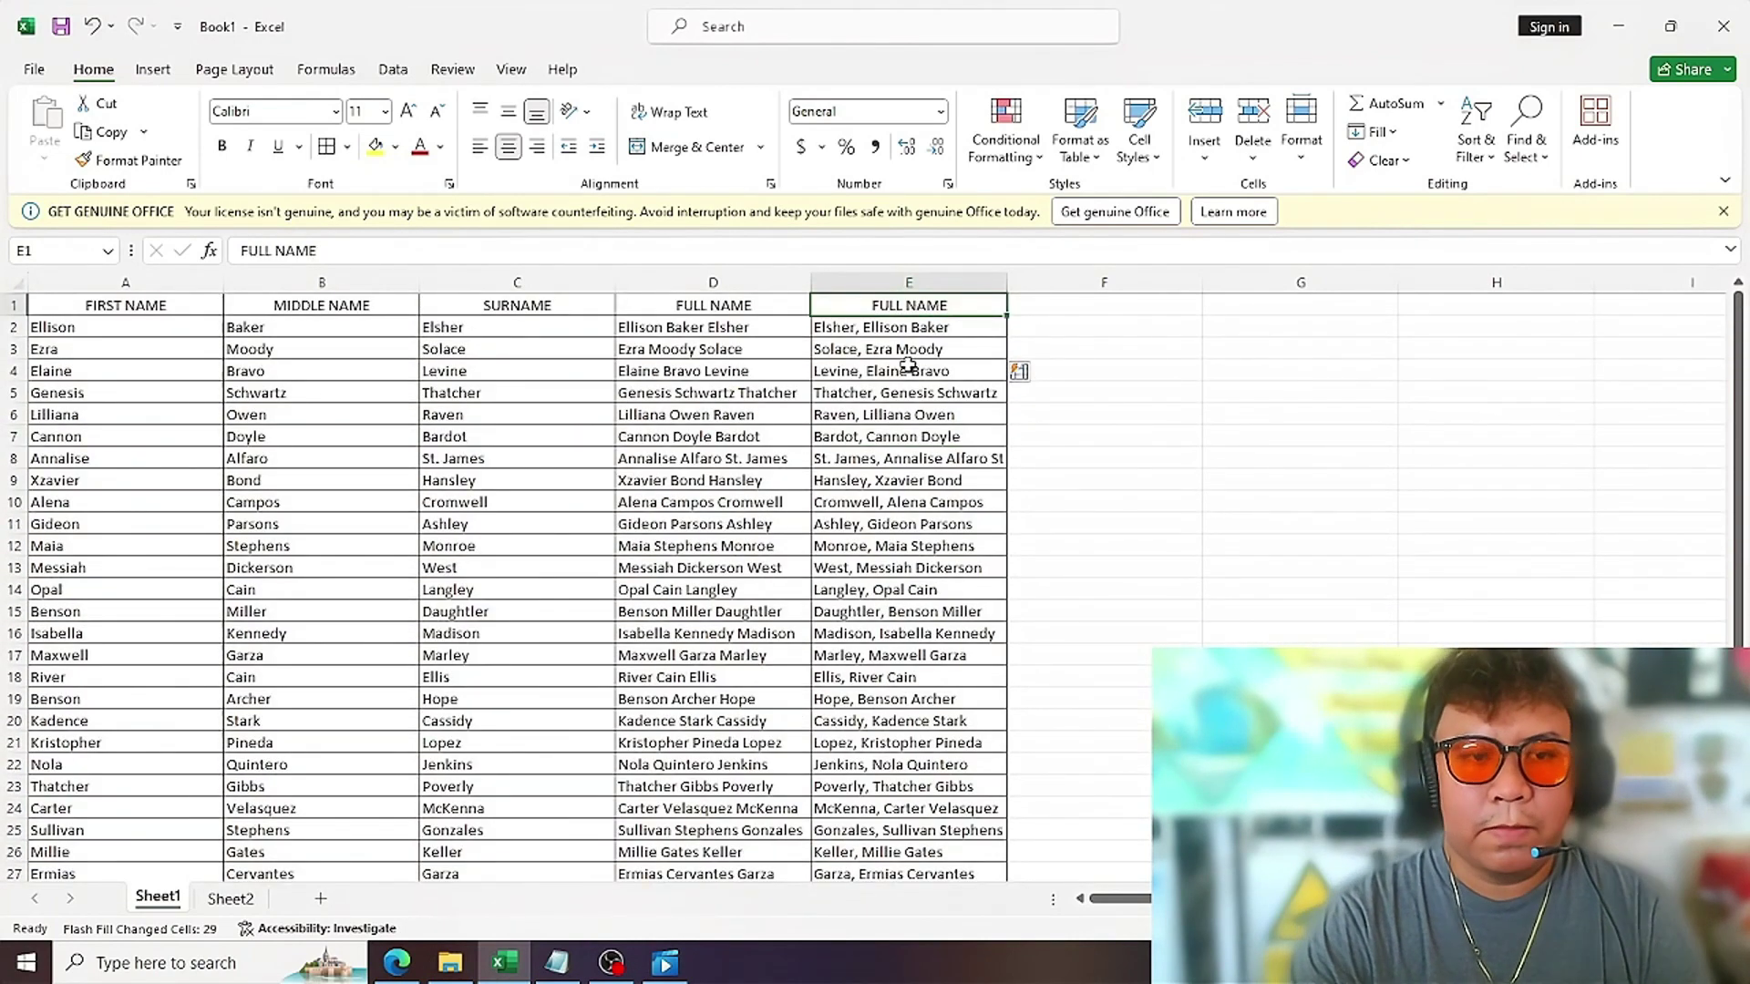